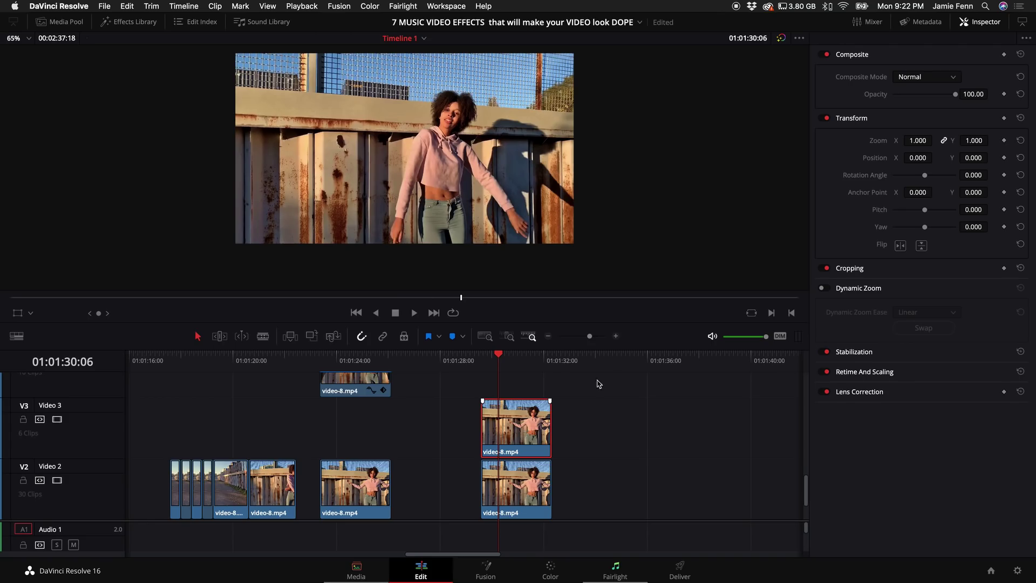
Offset the Video 3 copy slightly later and set its composite mode to Luminosity.
{"action": "left_click", "coordinate": [616, 338]}
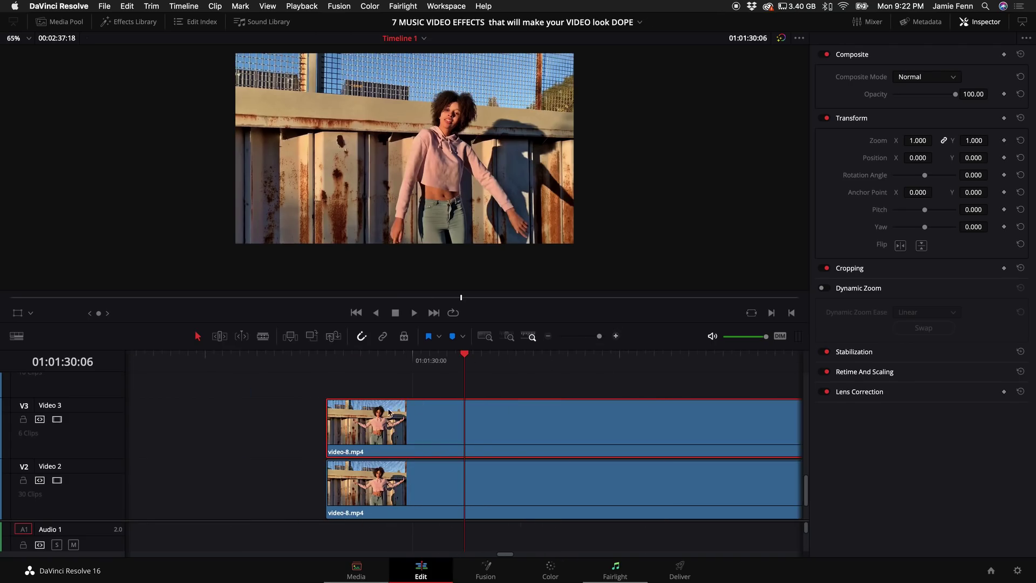
{"action": "left_click_drag", "start_coordinate": [353, 429], "coordinate": [404, 428]}
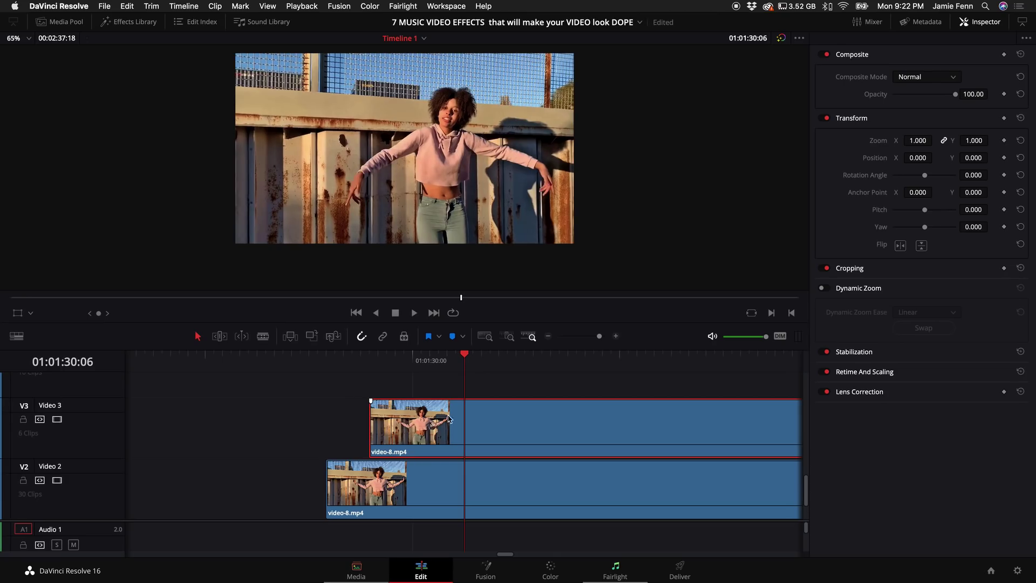
{"action": "left_click", "coordinate": [925, 82]}
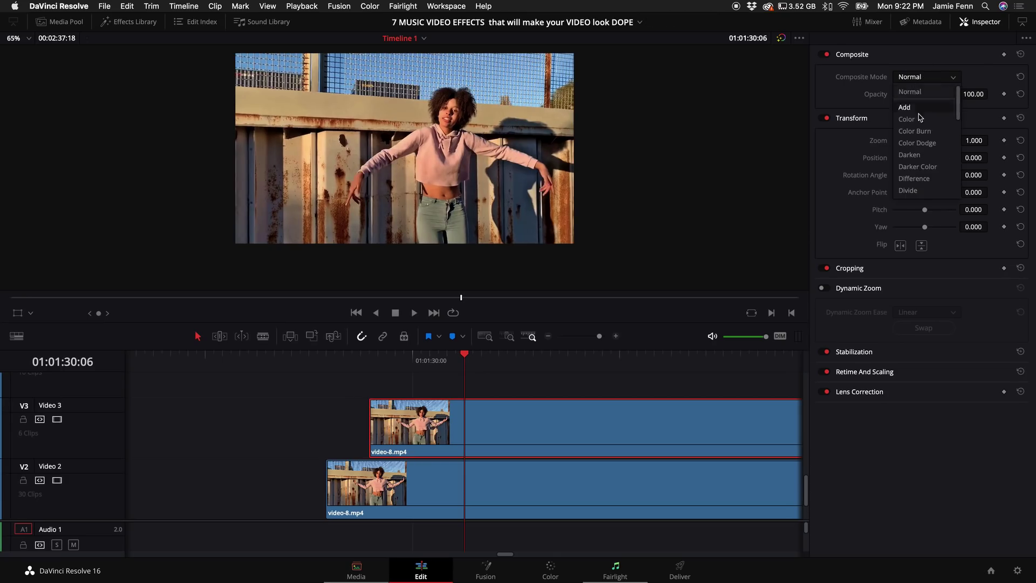
{"action": "scroll", "coordinate": [917, 141], "scroll_direction": "down", "scroll_amount": 6}
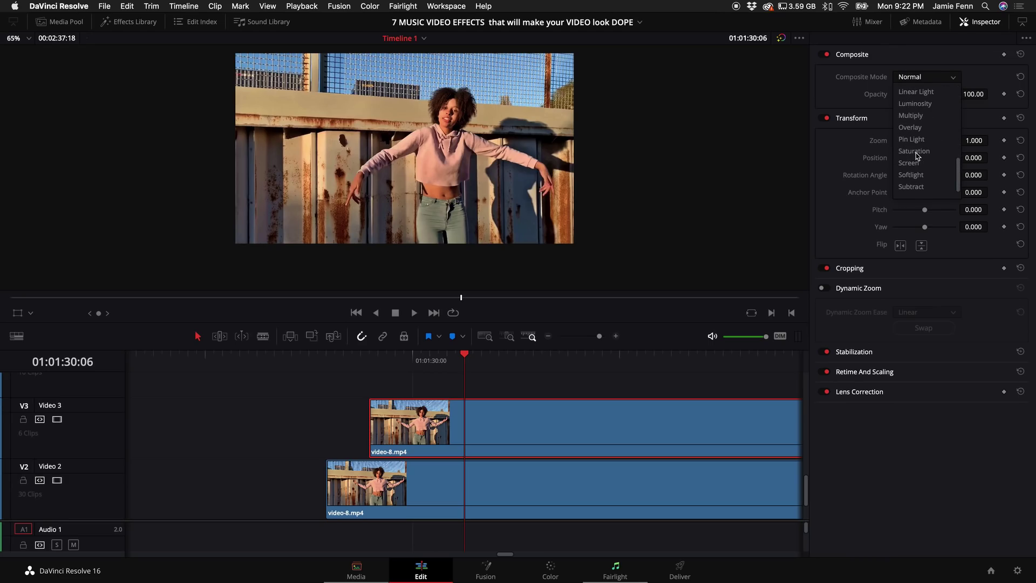
{"action": "left_click", "coordinate": [912, 175]}
{"action": "key", "text": "space"}
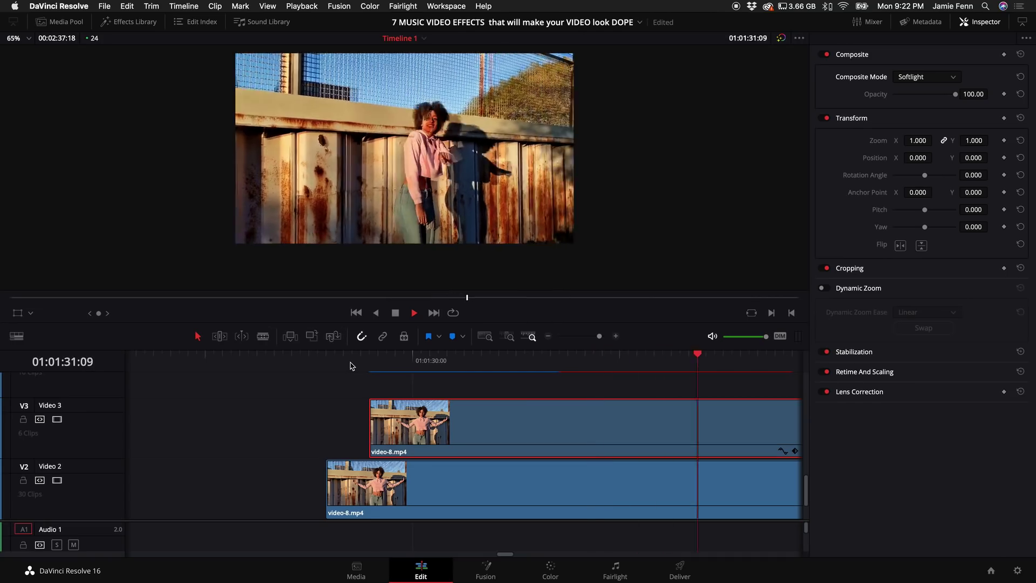
{"action": "key", "text": "space"}
{"action": "left_click", "coordinate": [930, 85]}
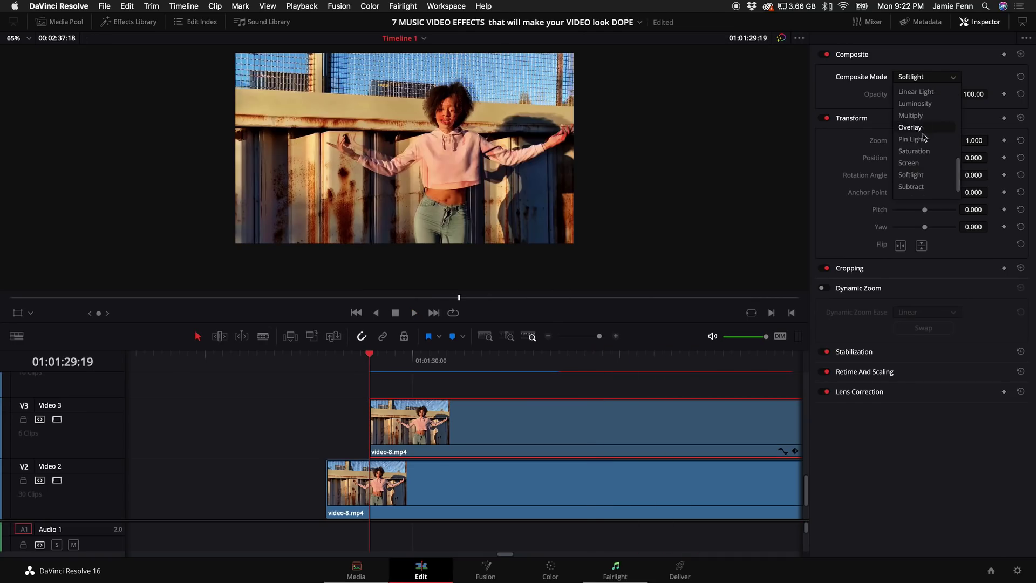
{"action": "left_click", "coordinate": [912, 186]}
Trim the Video 3 copy's end with a fade-out and preview the echo.
{"action": "scroll", "coordinate": [486, 399], "scroll_direction": "left", "scroll_amount": 3}
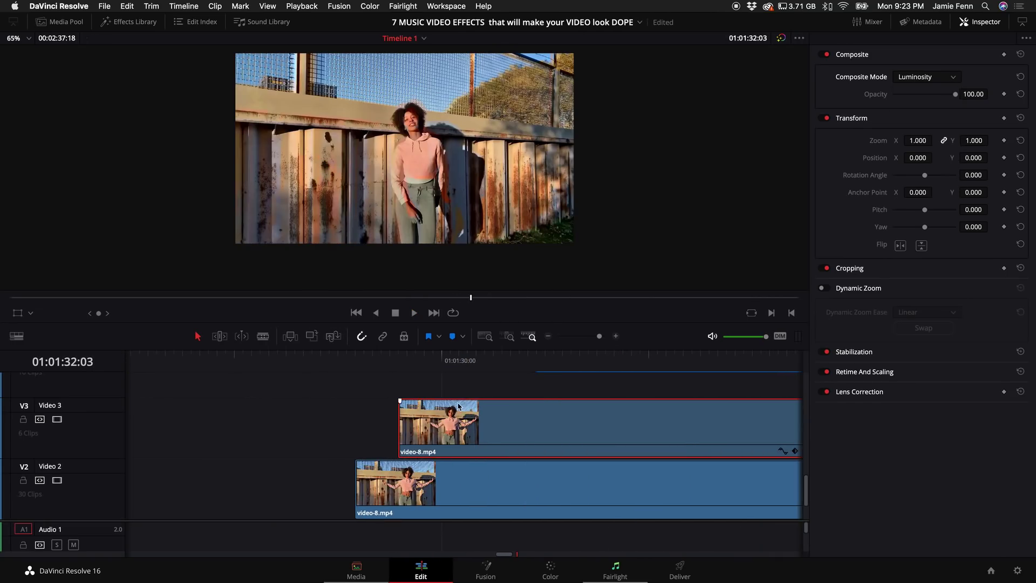
{"action": "left_click", "coordinate": [400, 400]}
{"action": "scroll", "coordinate": [527, 399], "scroll_direction": "right", "scroll_amount": 15}
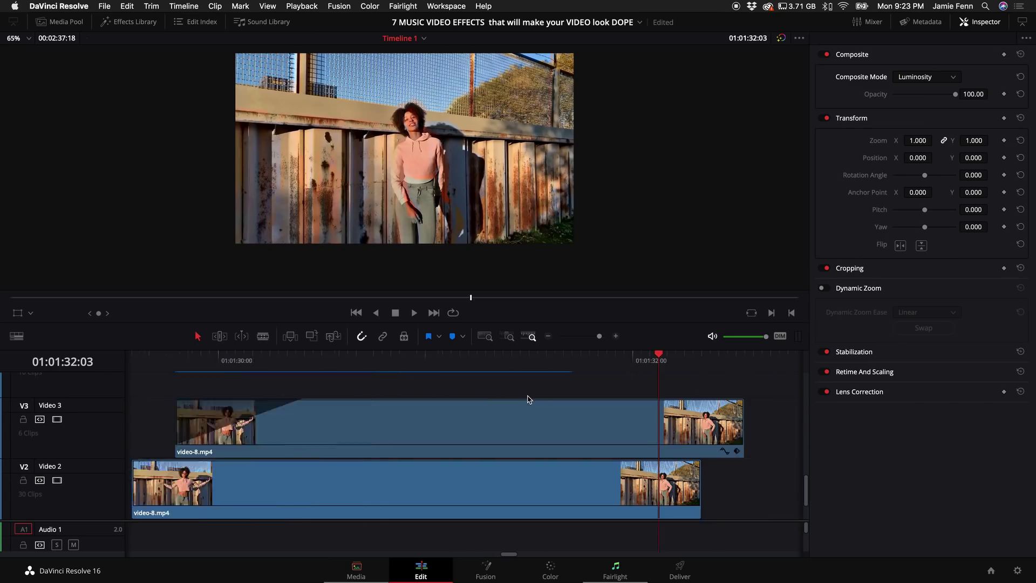
{"action": "left_click", "coordinate": [476, 427]}
{"action": "left_click_drag", "start_coordinate": [473, 427], "coordinate": [290, 400]}
{"action": "scroll", "coordinate": [353, 418], "scroll_direction": "left", "scroll_amount": 5}
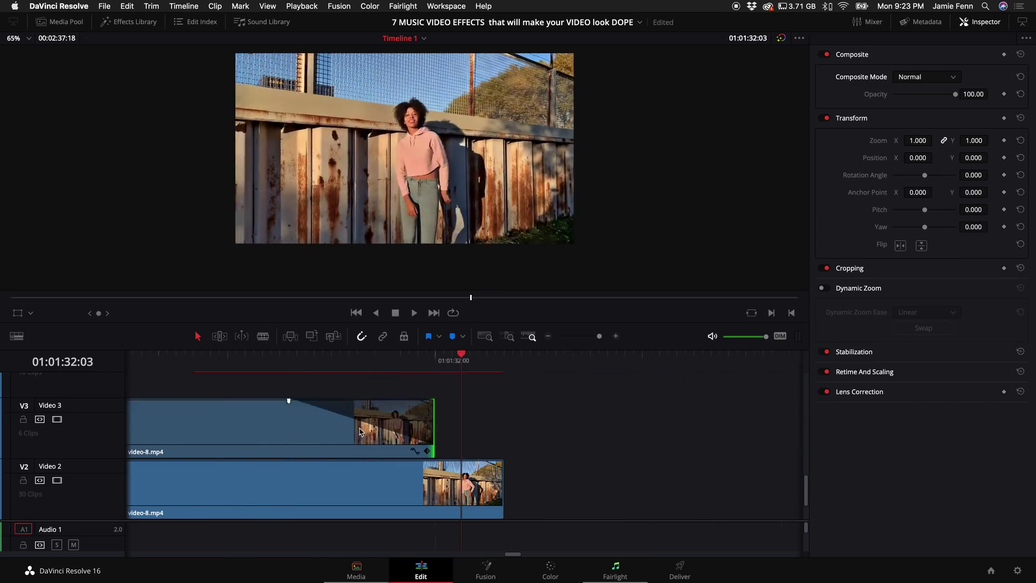
{"action": "left_click", "coordinate": [333, 356]}
{"action": "key", "text": "space"}
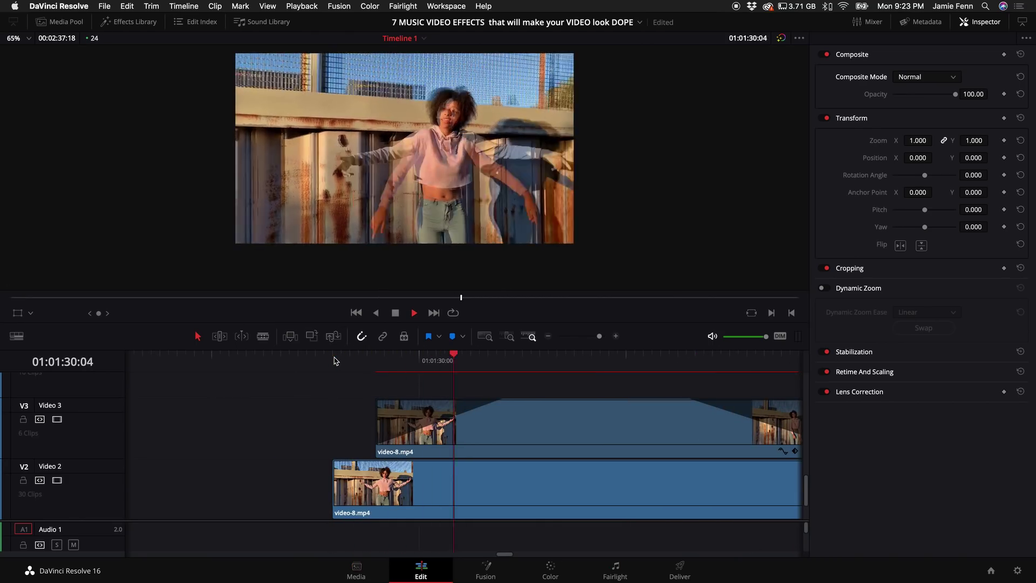
{"action": "key", "text": "space"}
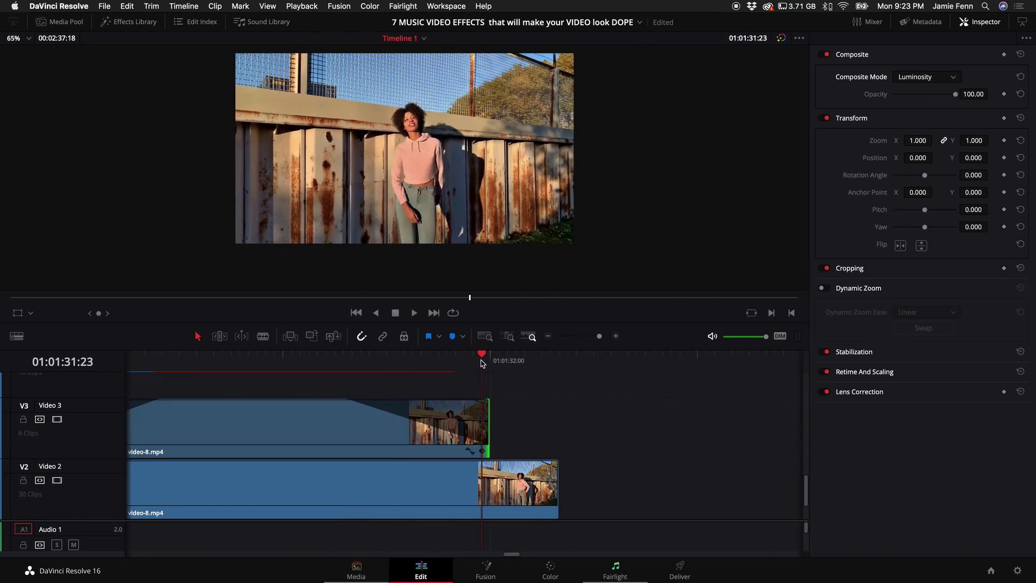
Copy the faded clip onto Video 4, blend it in Hue mode, and play back.
{"action": "scroll", "coordinate": [433, 382], "scroll_direction": "left", "scroll_amount": 4}
{"action": "scroll", "coordinate": [430, 406], "scroll_direction": "up", "scroll_amount": 1}
{"action": "left_click", "coordinate": [454, 463]}
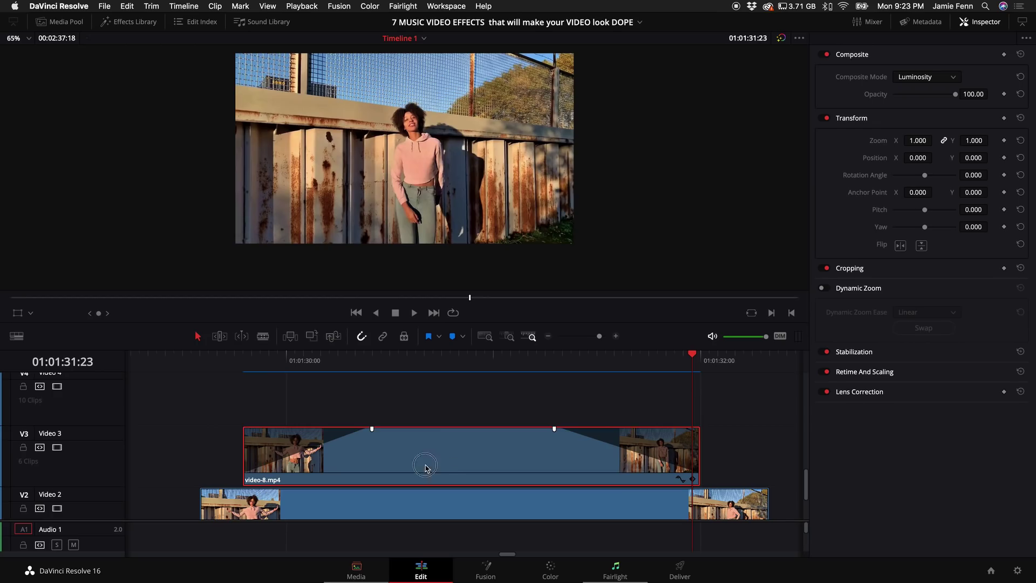
{"action": "left_click_drag", "start_coordinate": [426, 467], "coordinate": [429, 408]}
{"action": "left_click", "coordinate": [477, 356]}
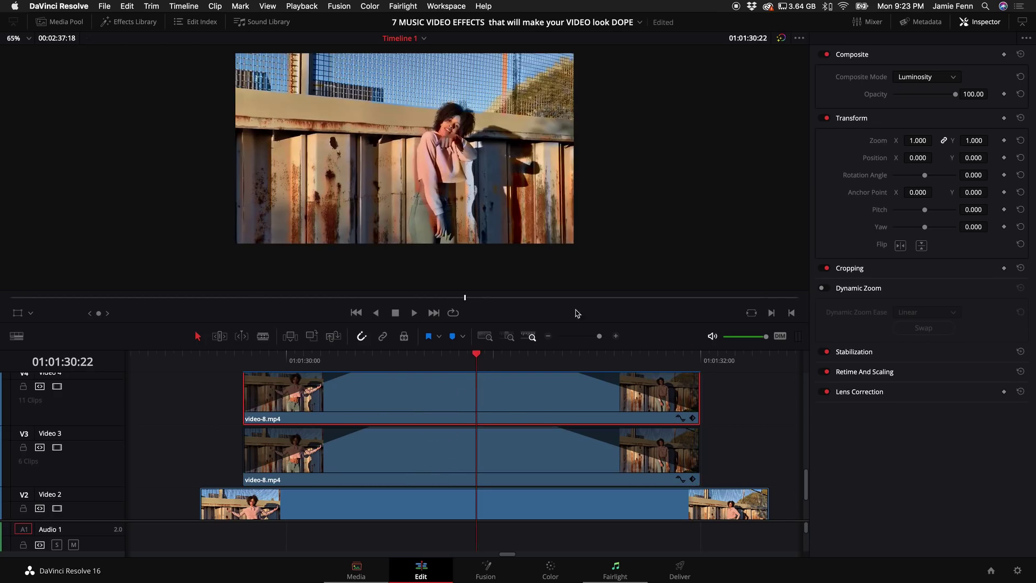
{"action": "left_click", "coordinate": [924, 80]}
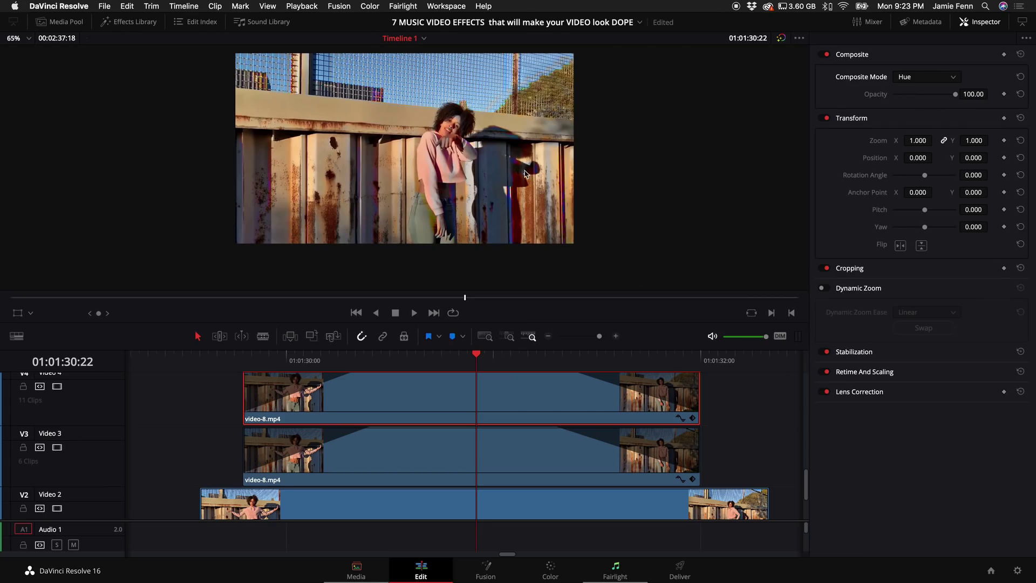
{"action": "scroll", "coordinate": [510, 192], "scroll_direction": "up", "scroll_amount": 2}
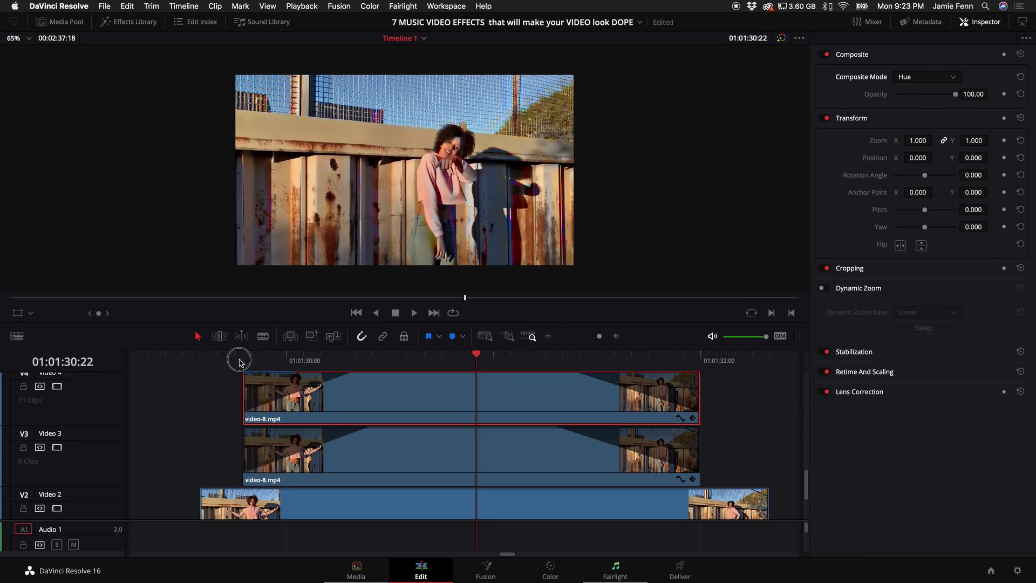
{"action": "left_click", "coordinate": [200, 356]}
{"action": "key", "text": "space"}
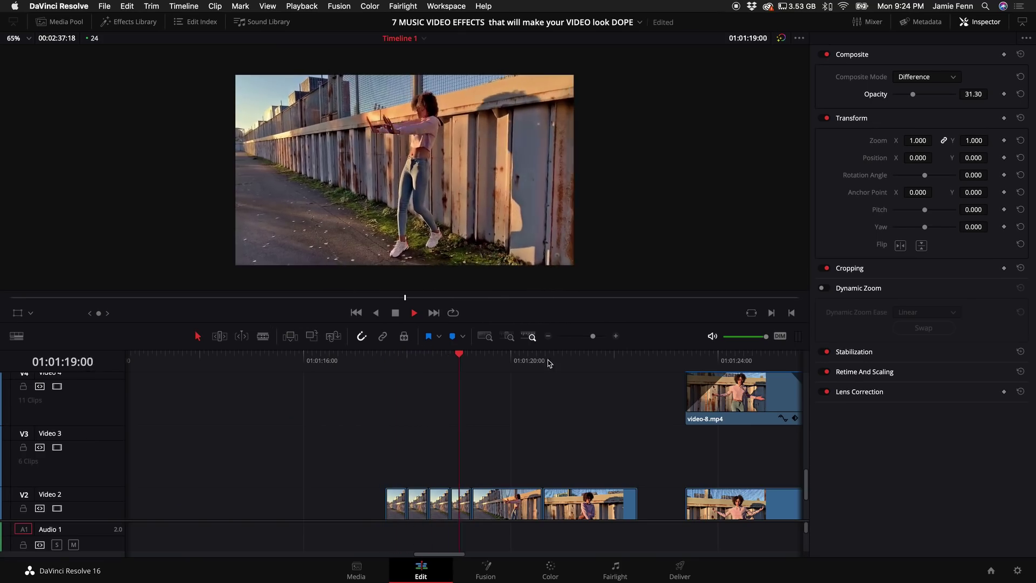
Move the Video 2 clip six seconds earlier and play from 01:01:14:15.
{"action": "left_click", "coordinate": [482, 376]}
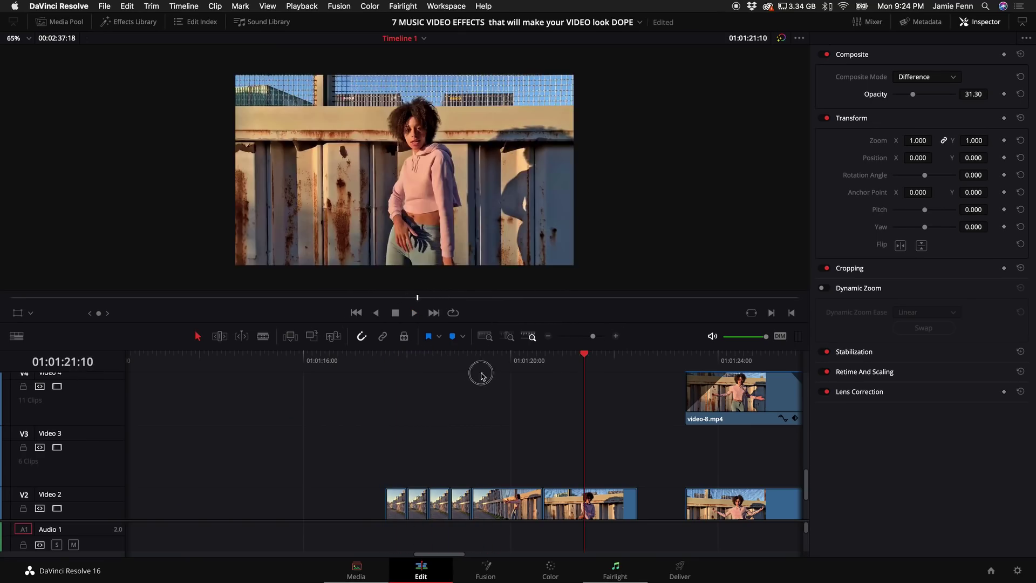
{"action": "left_click_drag", "start_coordinate": [480, 364], "coordinate": [385, 363]}
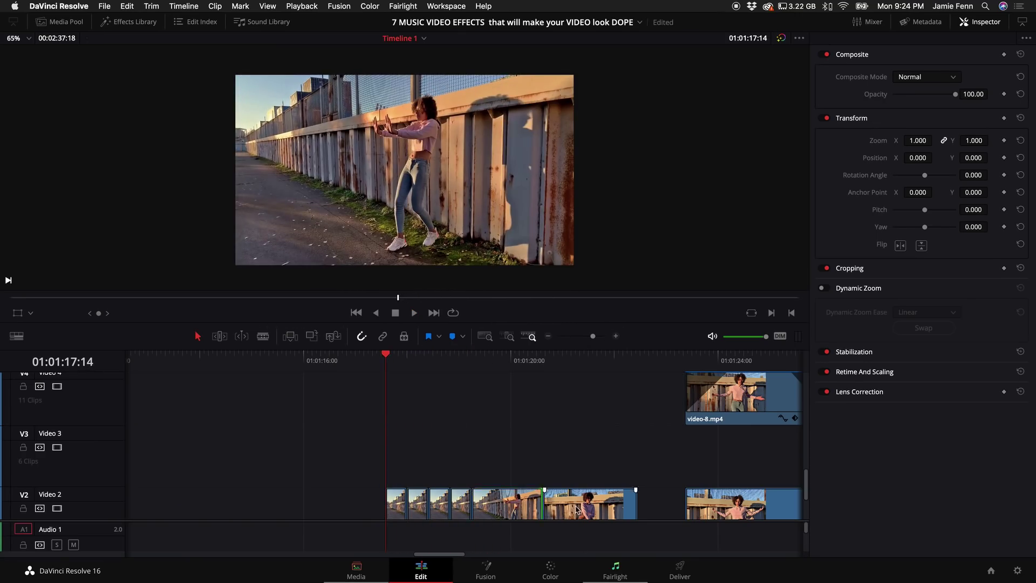
{"action": "left_click_drag", "start_coordinate": [581, 503], "coordinate": [272, 511]}
{"action": "left_click", "coordinate": [233, 360]}
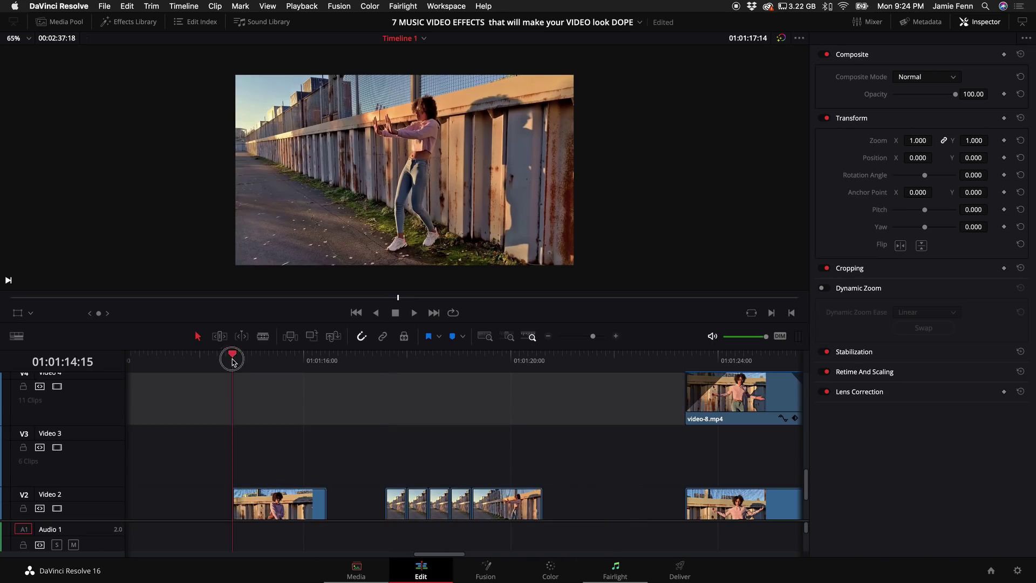
{"action": "left_click", "coordinate": [616, 337]}
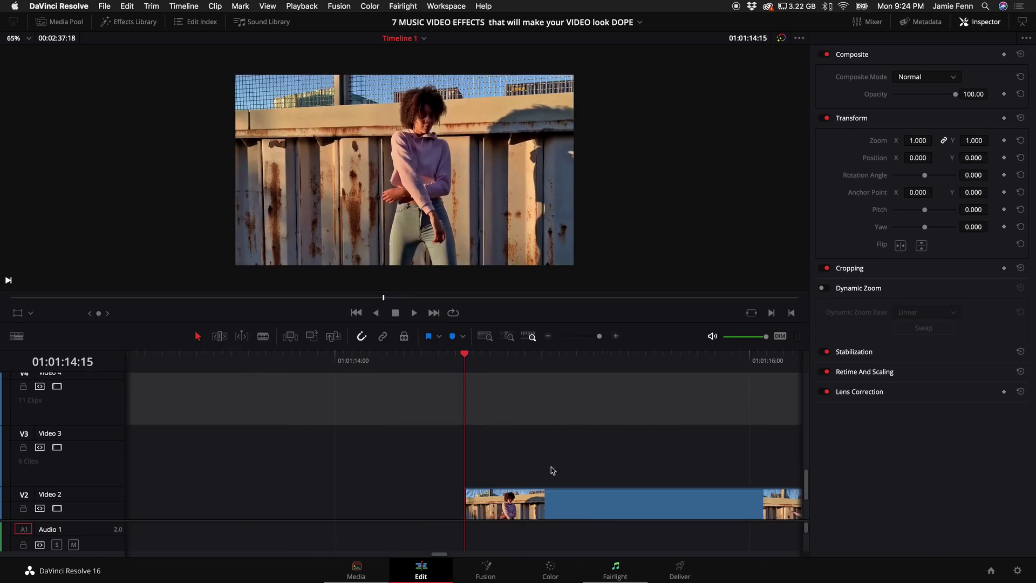
{"action": "left_click", "coordinate": [549, 336]}
{"action": "key", "text": "space"}
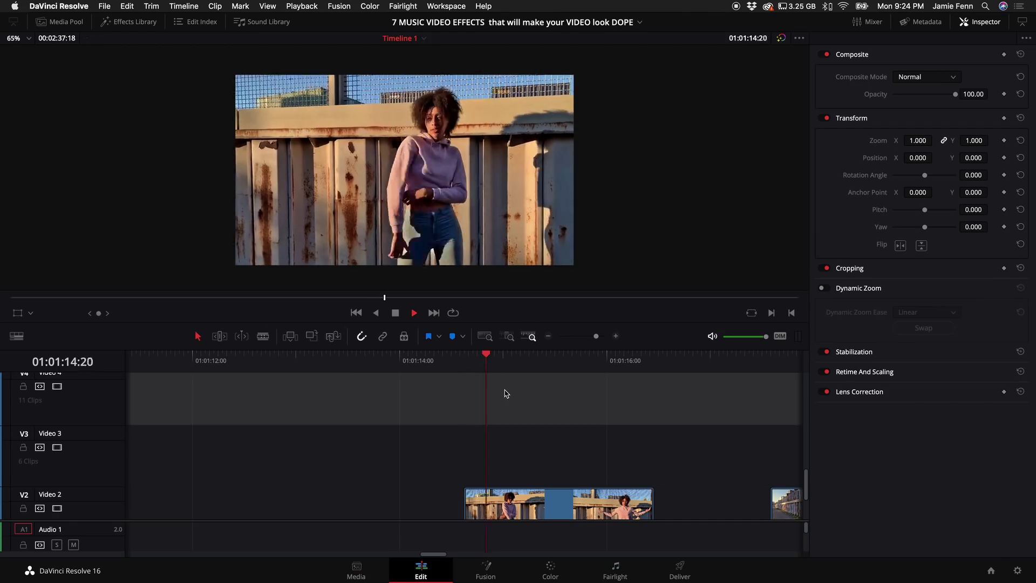
Split the Video 2 clip at the playhead and move the cut piece earlier.
{"action": "scroll", "coordinate": [545, 459], "scroll_direction": "down", "scroll_amount": 3}
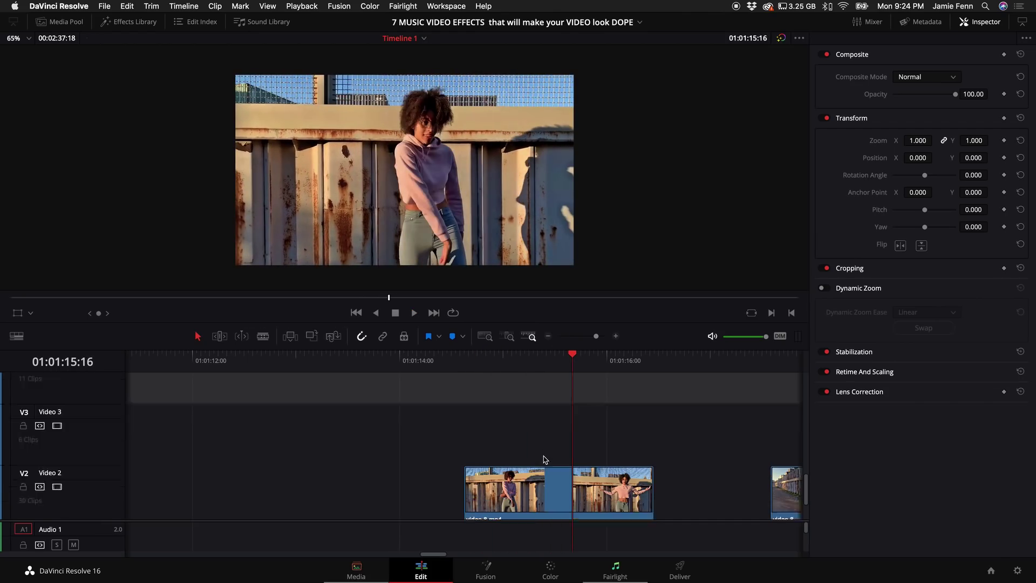
{"action": "key", "text": "b"}
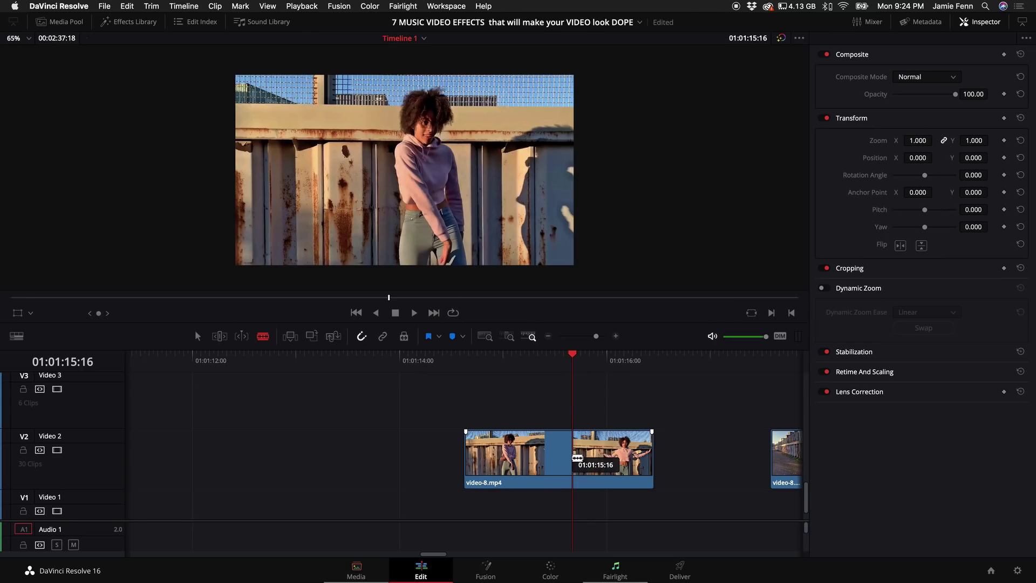
{"action": "left_click", "coordinate": [578, 458]}
{"action": "key", "text": "a"}
{"action": "left_click_drag", "start_coordinate": [511, 469], "coordinate": [381, 456]}
Give the cut piece reversed playback and preview it from 01:01:12:10.
{"action": "right_click", "coordinate": [400, 462]}
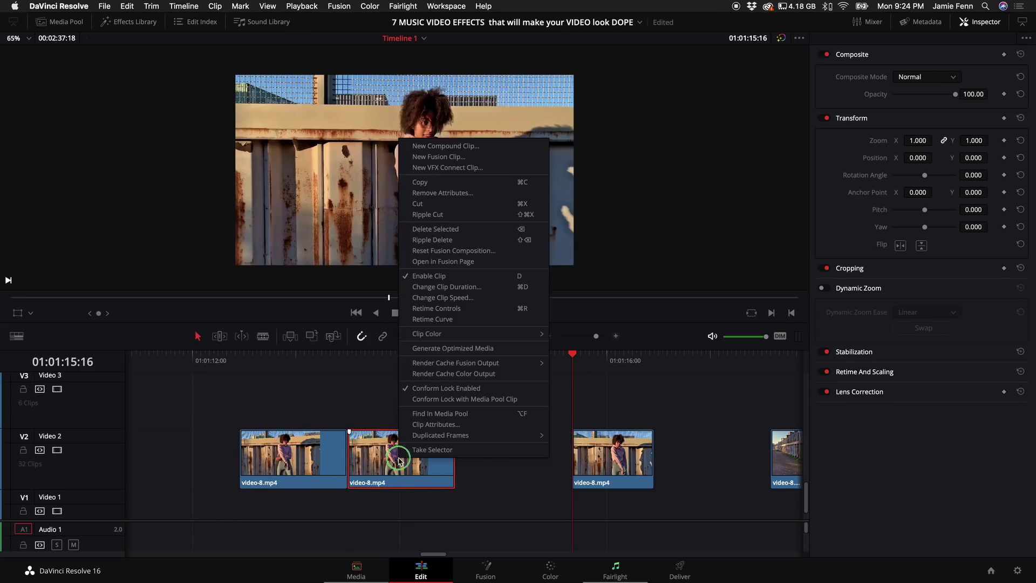
{"action": "left_click", "coordinate": [456, 301]}
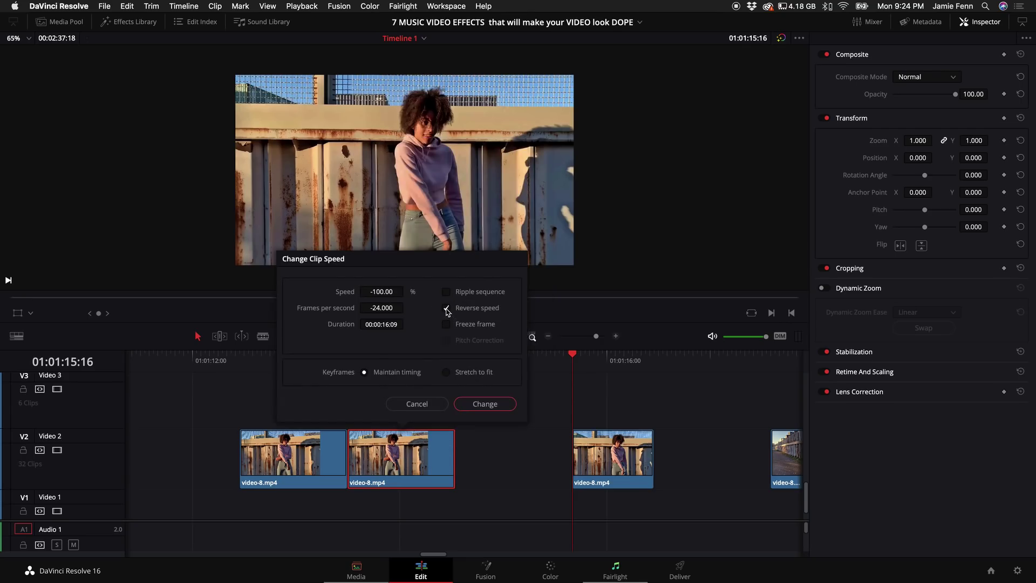
{"action": "left_click", "coordinate": [486, 404]}
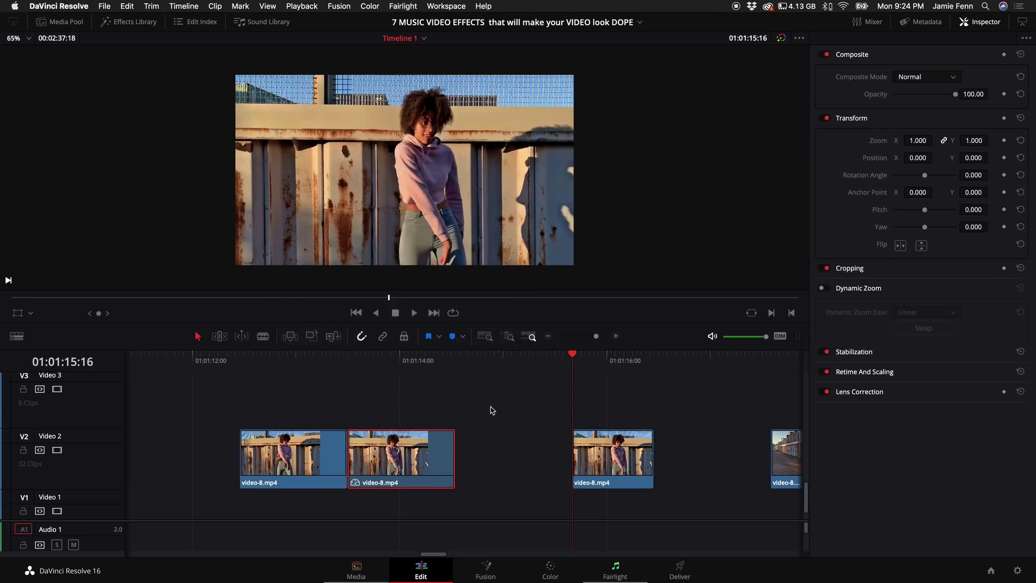
{"action": "left_click", "coordinate": [236, 360]}
{"action": "key", "text": "space"}
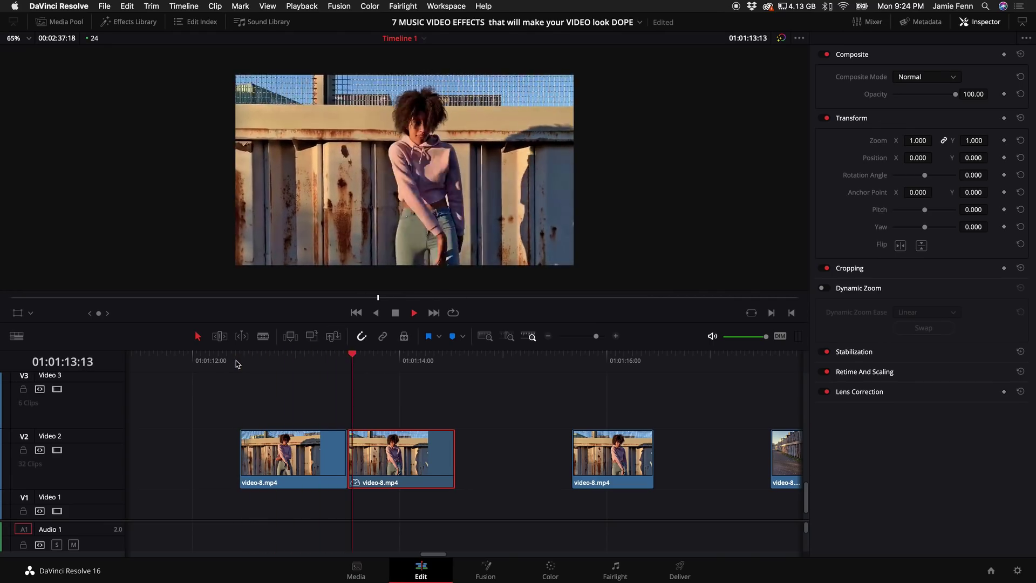
{"action": "key", "text": "space"}
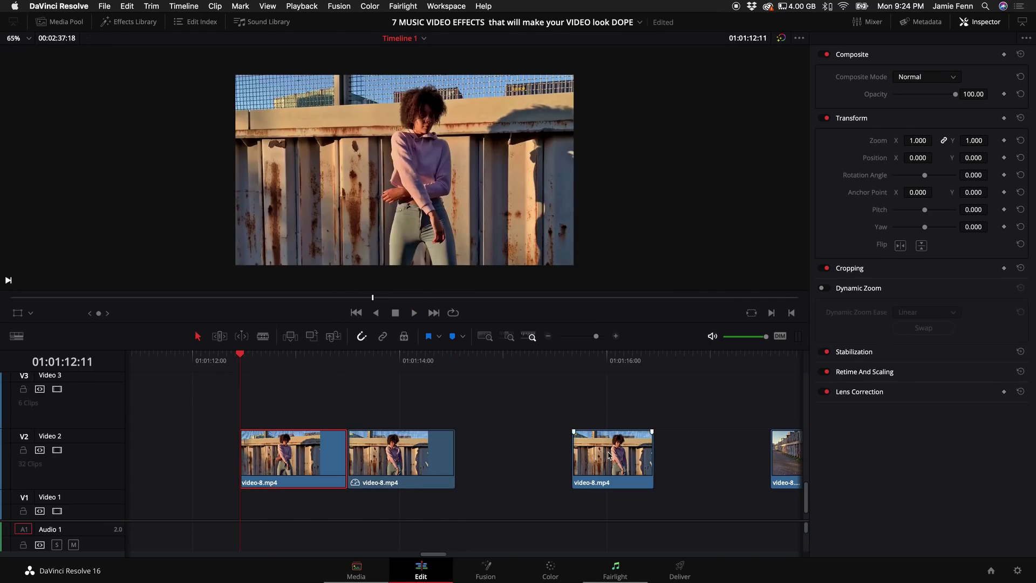
Delete the leftover piece, duplicate both remaining pieces further along Video 2, and play them.
{"action": "key", "text": "Delete"}
{"action": "left_click", "coordinate": [367, 438]}
{"action": "left_click_drag", "start_coordinate": [296, 415], "coordinate": [419, 472]}
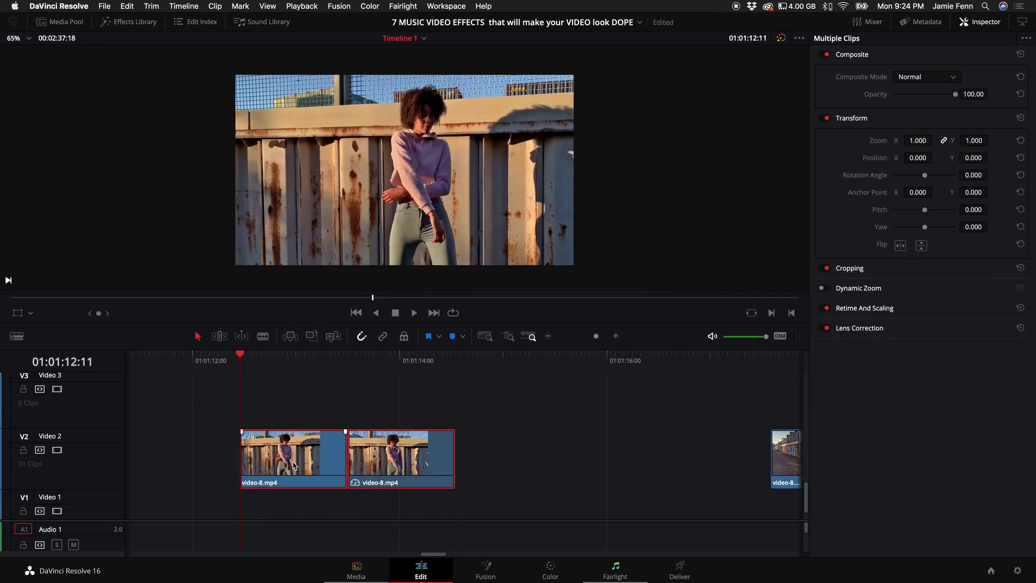
{"action": "left_click_drag", "start_coordinate": [286, 462], "coordinate": [502, 461]}
{"action": "scroll", "coordinate": [510, 460], "scroll_direction": "right", "scroll_amount": 5}
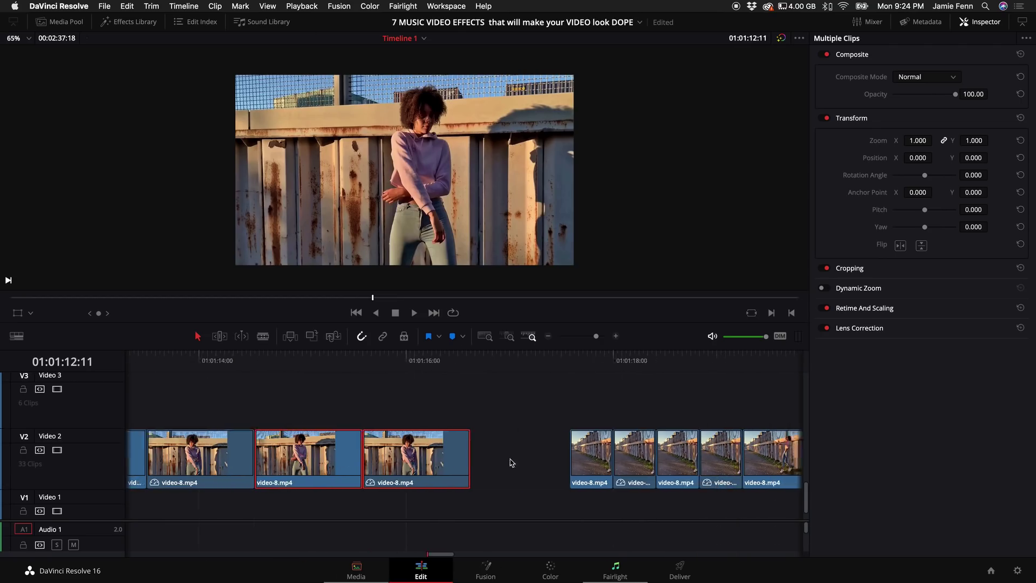
{"action": "left_click_drag", "start_coordinate": [380, 430], "coordinate": [537, 457]}
{"action": "scroll", "coordinate": [452, 405], "scroll_direction": "left", "scroll_amount": 2}
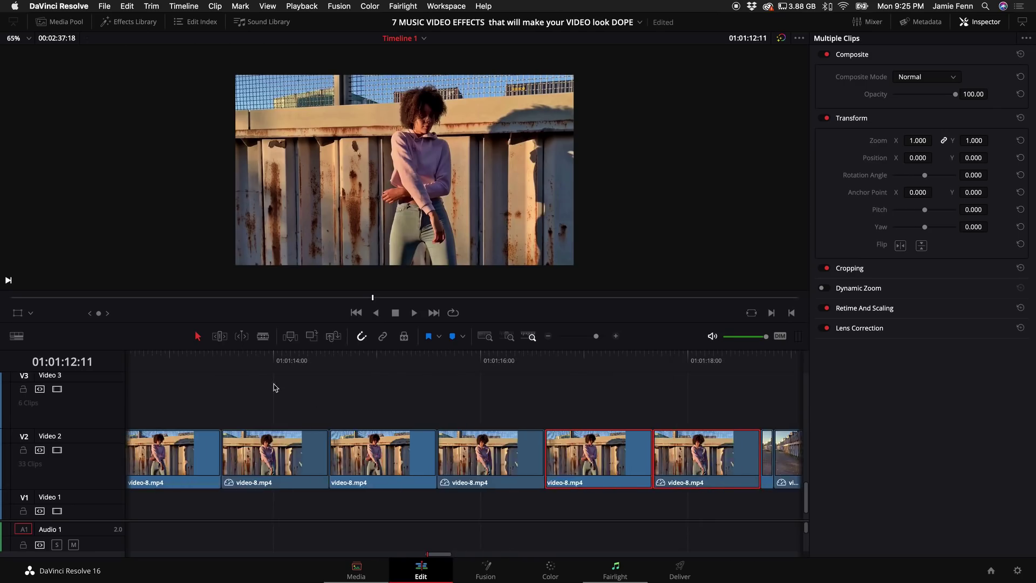
{"action": "key", "text": "super+minus"}
{"action": "key", "text": "super+minus"}
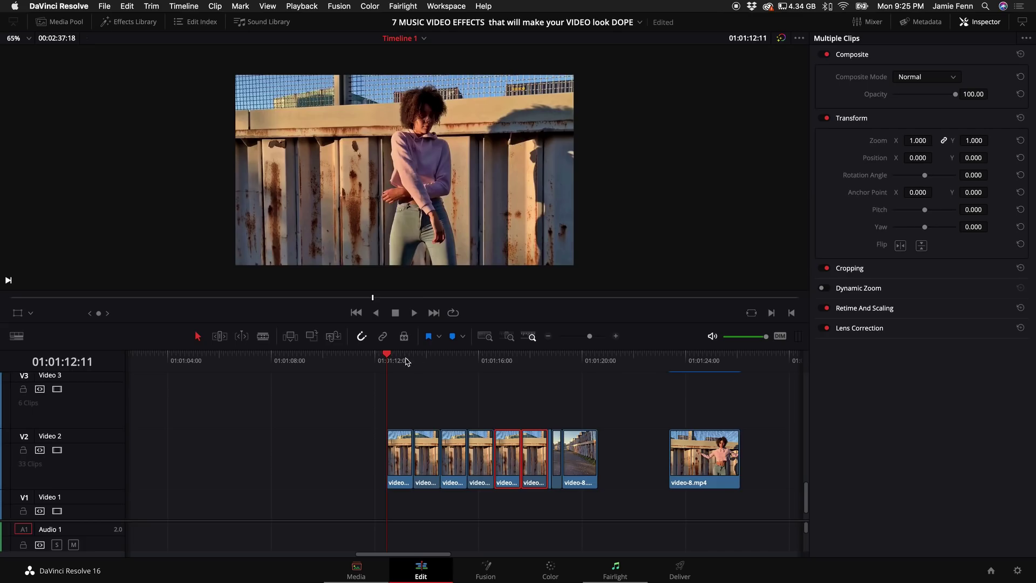
{"action": "key", "text": "space"}
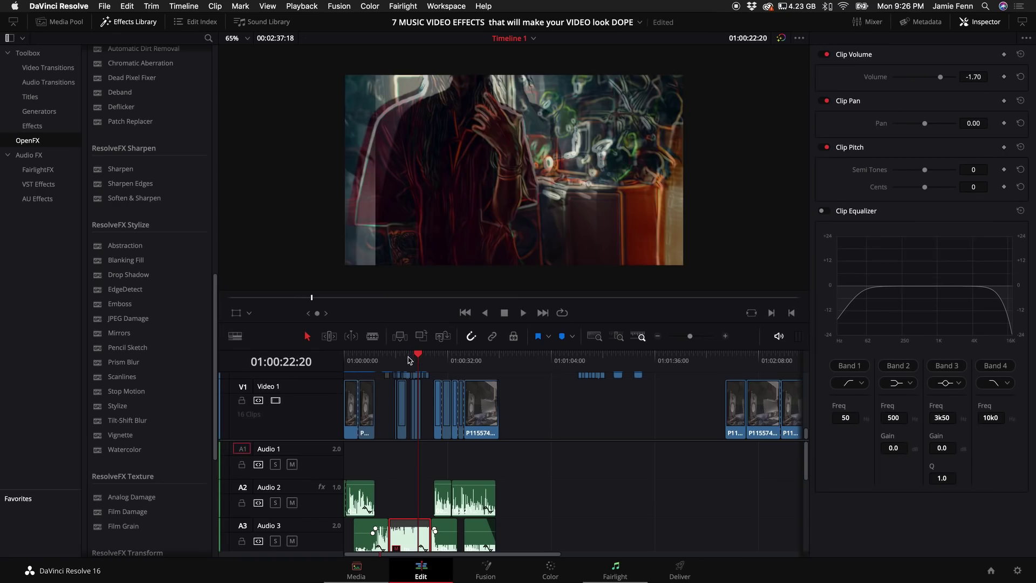
{"action": "left_click", "coordinate": [408, 360]}
Apply OpenFX EdgeDetect to the middle video-8.mp4 clip on Video 2.
{"action": "left_click_drag", "start_coordinate": [408, 362], "coordinate": [416, 361]}
{"action": "left_click", "coordinate": [727, 336]}
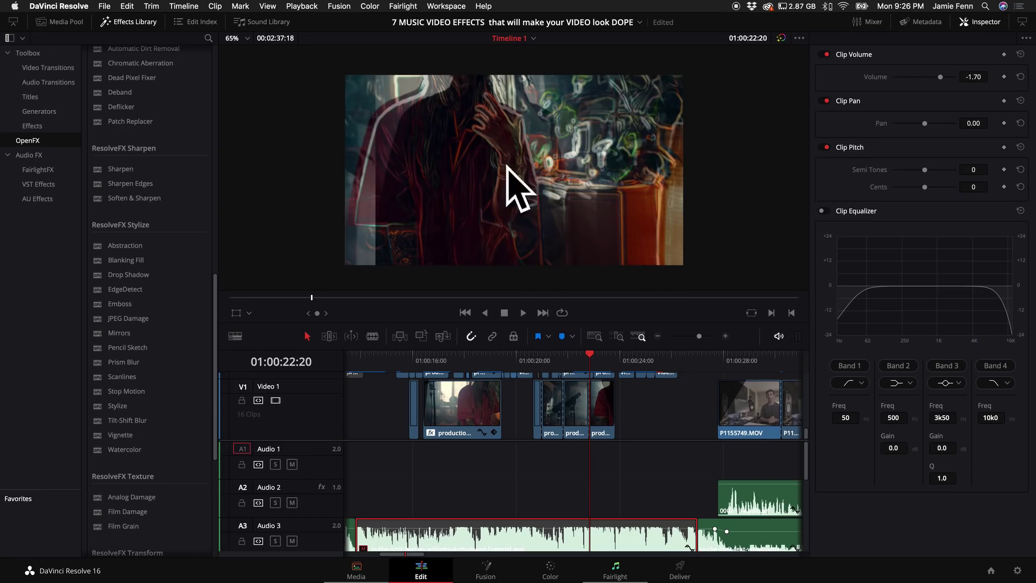
{"action": "left_click", "coordinate": [411, 361]}
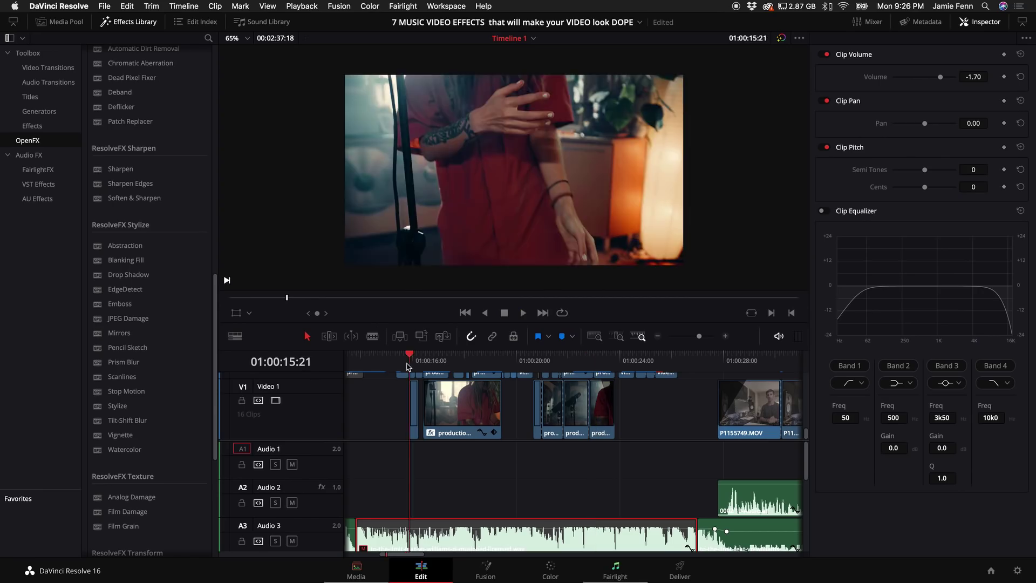
{"action": "key", "text": "space"}
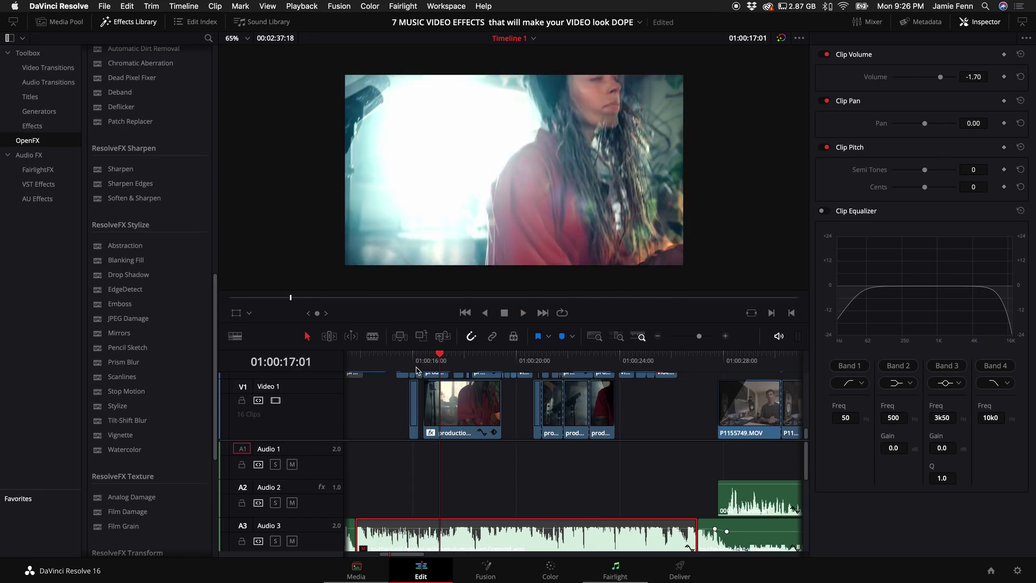
{"action": "key", "text": "space"}
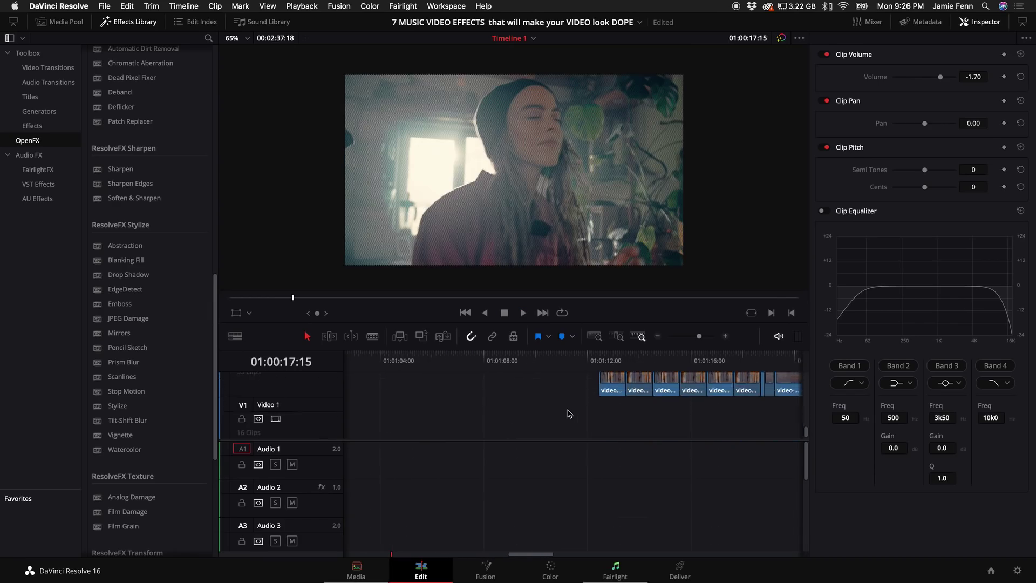
{"action": "scroll", "coordinate": [568, 414], "scroll_direction": "right", "scroll_amount": 10}
{"action": "scroll", "coordinate": [564, 412], "scroll_direction": "up", "scroll_amount": 2}
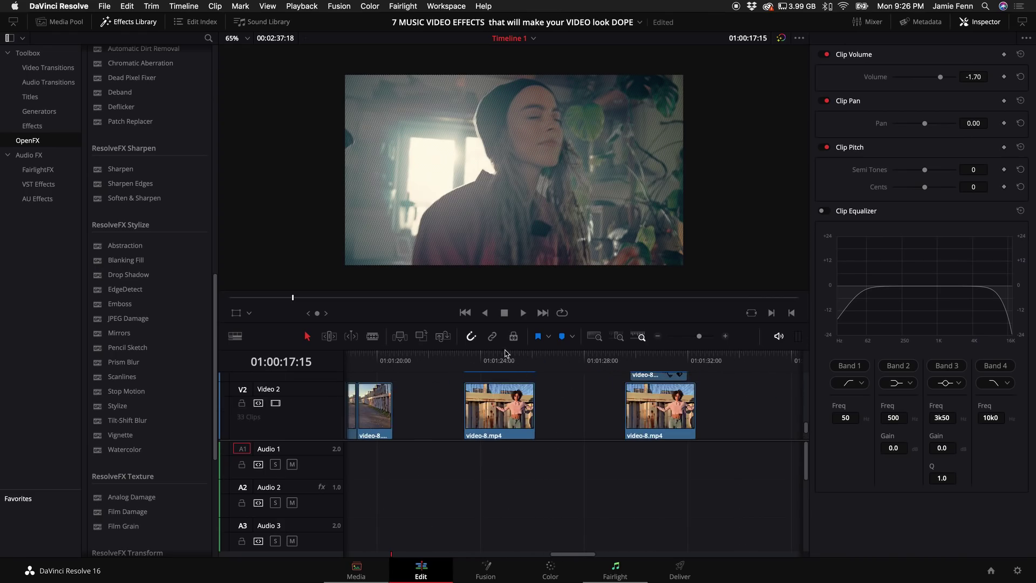
{"action": "left_click", "coordinate": [502, 385]}
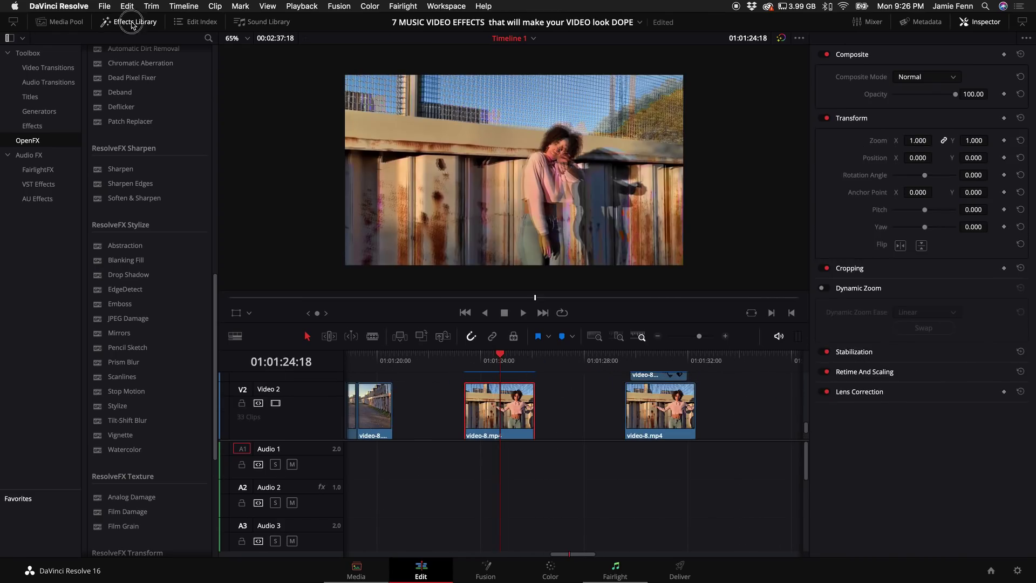
{"action": "left_click", "coordinate": [131, 24]}
{"action": "left_click", "coordinate": [132, 24]}
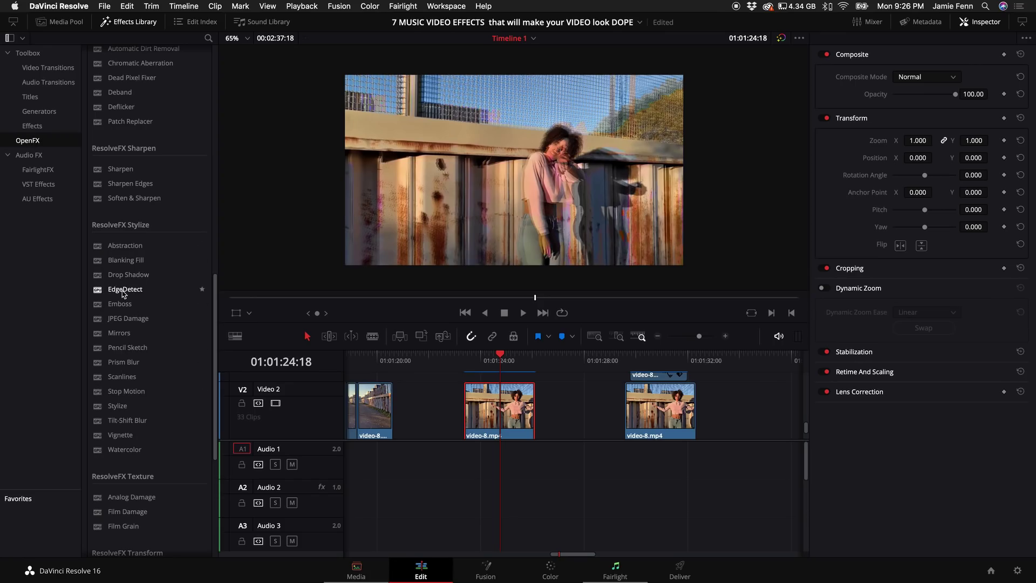
{"action": "left_click_drag", "start_coordinate": [124, 293], "coordinate": [496, 413]}
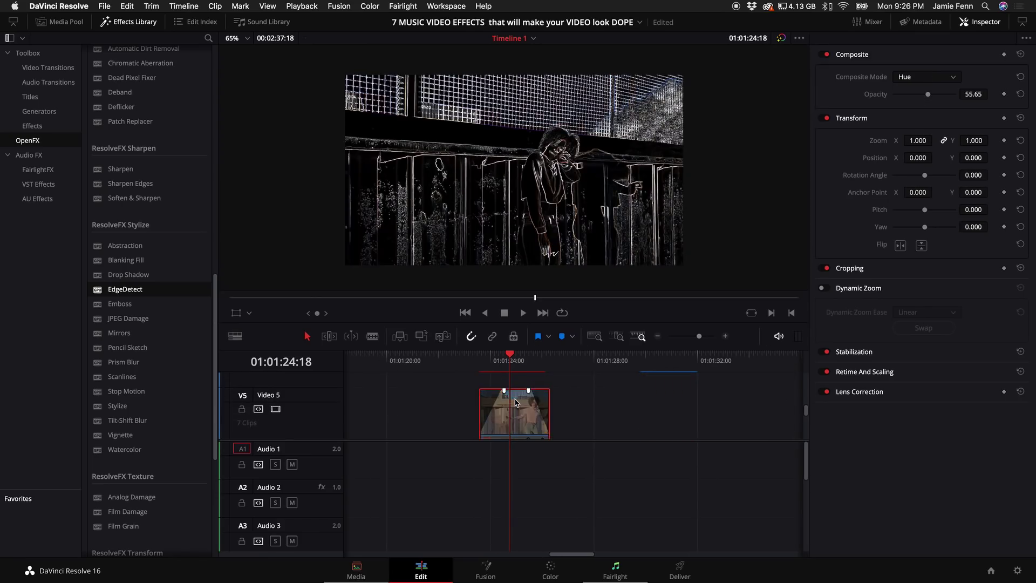
Set EdgeDetect Threshold to 0 and Denoise Strength to 0.398, then switch the effect off.
{"action": "scroll", "coordinate": [515, 402], "scroll_direction": "down", "scroll_amount": 2}
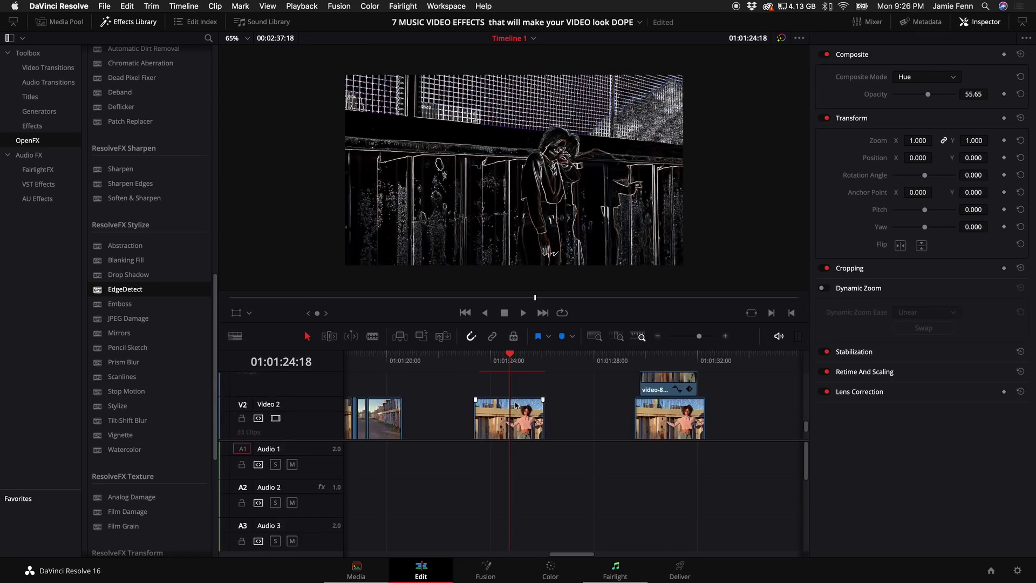
{"action": "scroll", "coordinate": [515, 405], "scroll_direction": "down", "scroll_amount": 2}
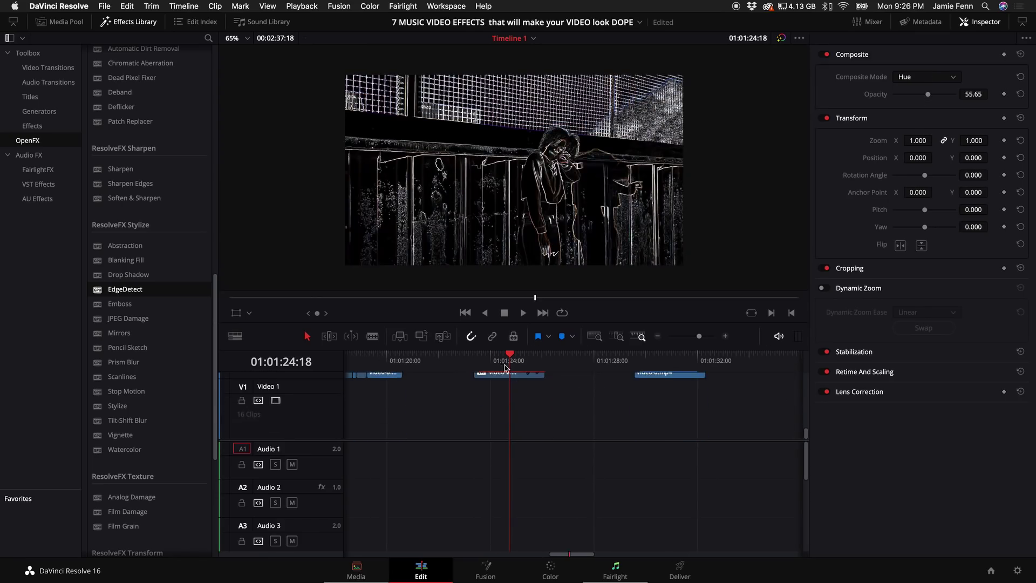
{"action": "scroll", "coordinate": [507, 389], "scroll_direction": "up", "scroll_amount": 2}
{"action": "left_click", "coordinate": [506, 411]}
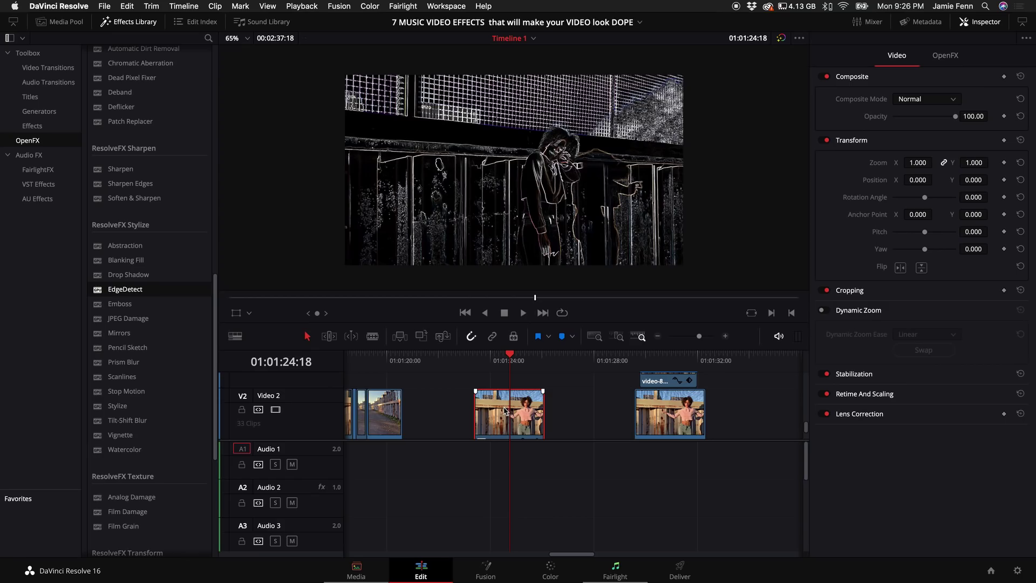
{"action": "left_click", "coordinate": [946, 55]}
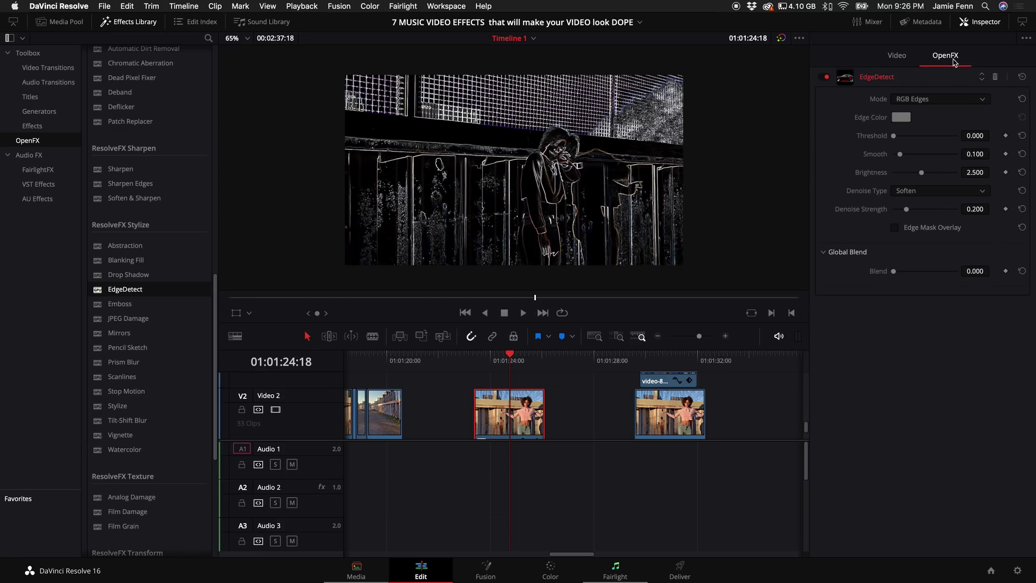
{"action": "left_click_drag", "start_coordinate": [894, 138], "coordinate": [864, 145]}
{"action": "mouse_move", "coordinate": [907, 214]}
{"action": "left_mouse_down"}
{"action": "mouse_move", "coordinate": [899, 212]}
{"action": "mouse_move", "coordinate": [932, 217]}
{"action": "mouse_move", "coordinate": [908, 218]}
{"action": "mouse_move", "coordinate": [920, 218]}
{"action": "left_mouse_up"}
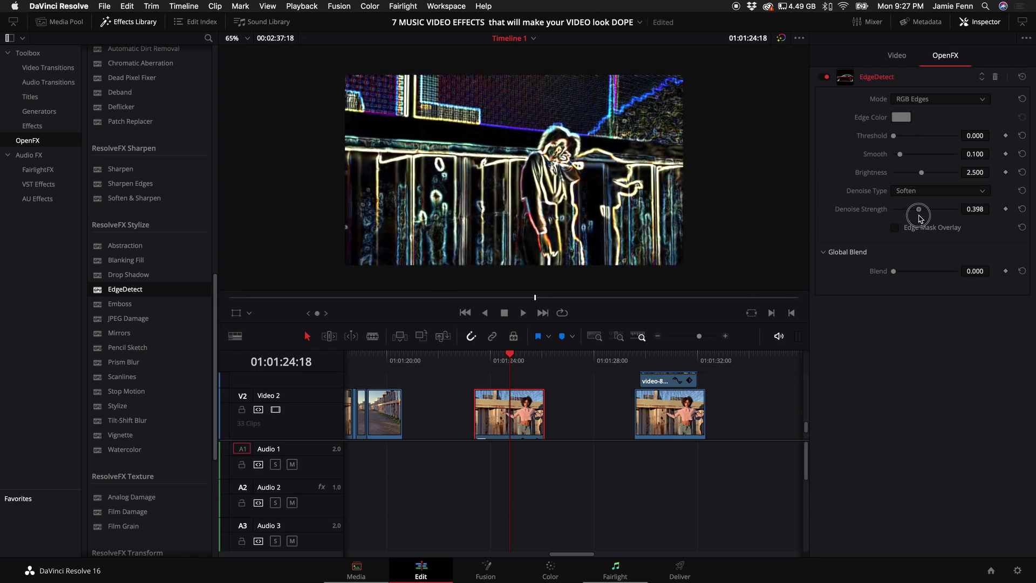
{"action": "left_click", "coordinate": [475, 365]}
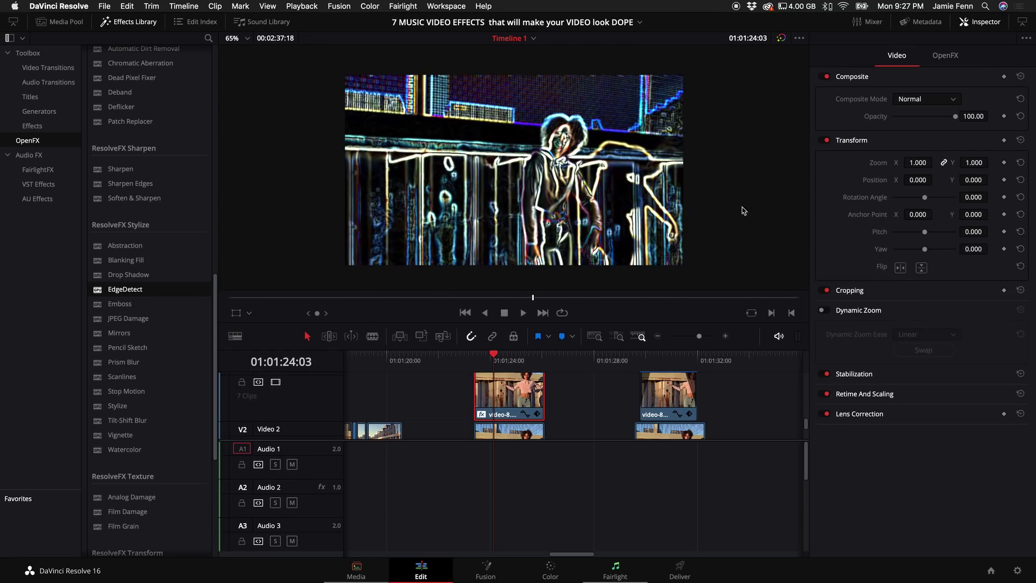
{"action": "left_click", "coordinate": [943, 57]}
{"action": "left_click", "coordinate": [826, 77]}
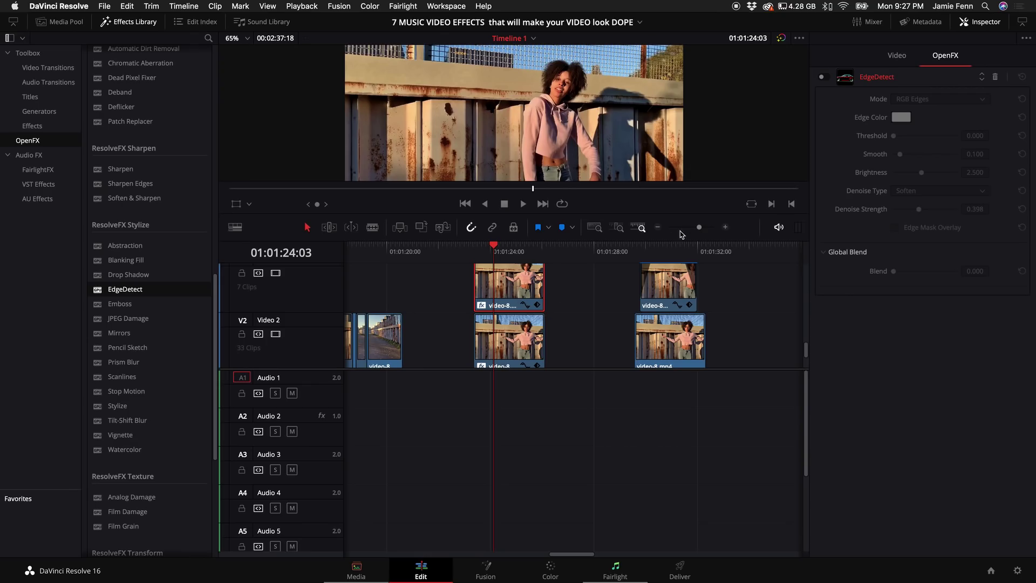
Move the edge-detected video-8.mp4 clip onto Video 3 and play back the stacked glow.
{"action": "left_click", "coordinate": [724, 228]}
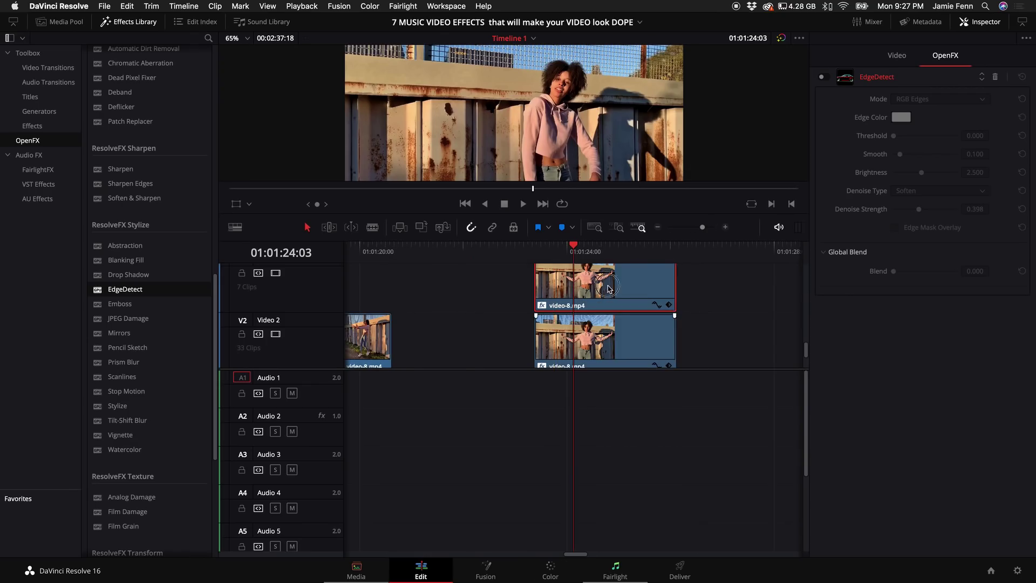
{"action": "left_click_drag", "start_coordinate": [608, 288], "coordinate": [606, 242]}
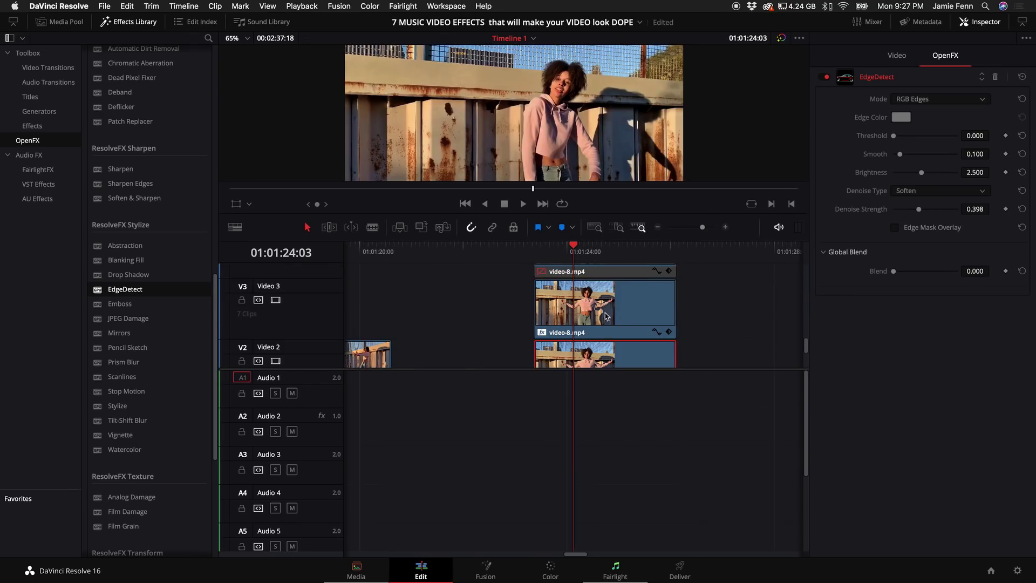
{"action": "left_click_drag", "start_coordinate": [606, 316], "coordinate": [561, 292]}
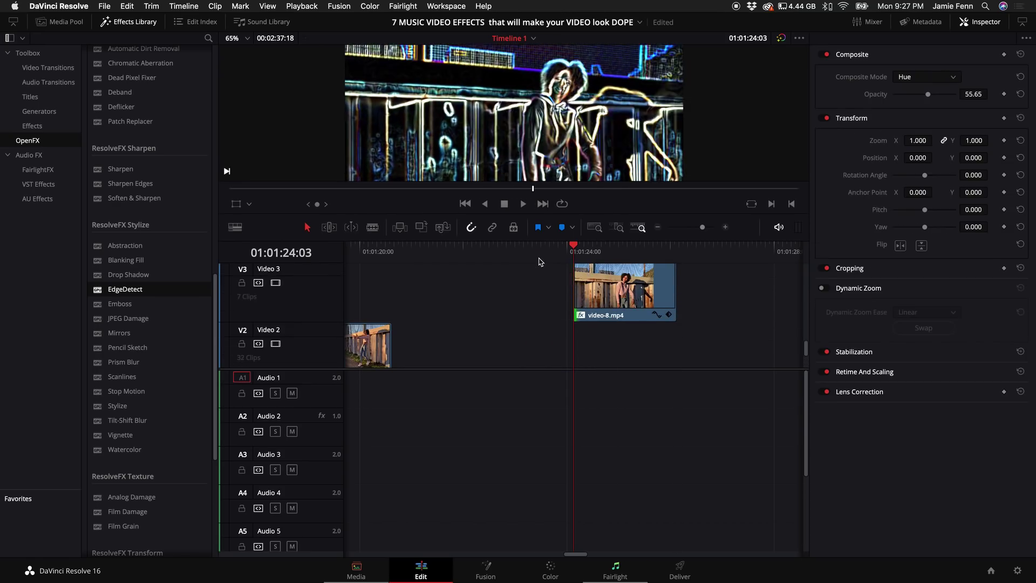
{"action": "left_click", "coordinate": [540, 261]}
{"action": "key", "text": "space"}
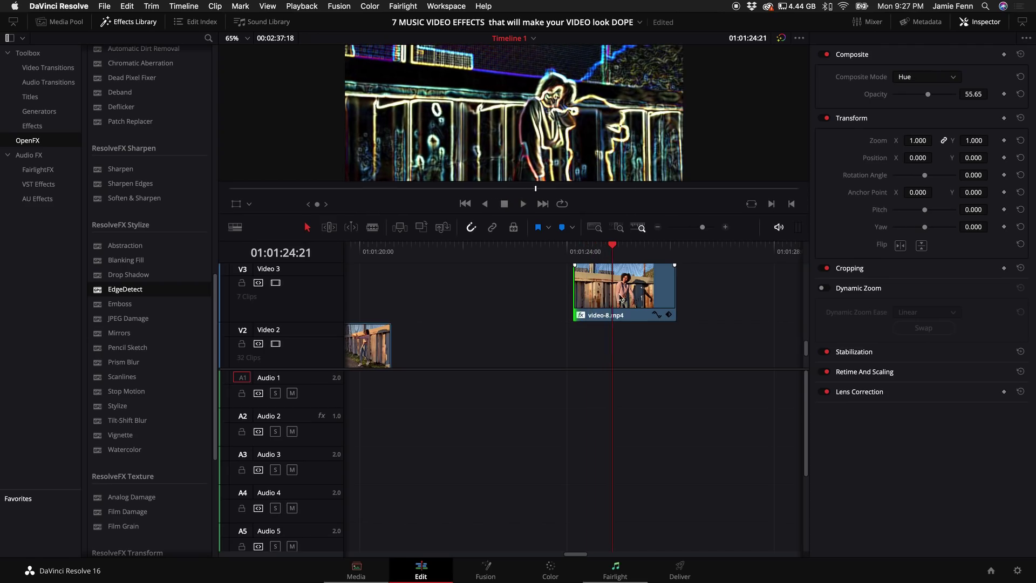
{"action": "left_click_drag", "start_coordinate": [620, 300], "coordinate": [619, 315]}
{"action": "left_click_drag", "start_coordinate": [629, 350], "coordinate": [627, 346]}
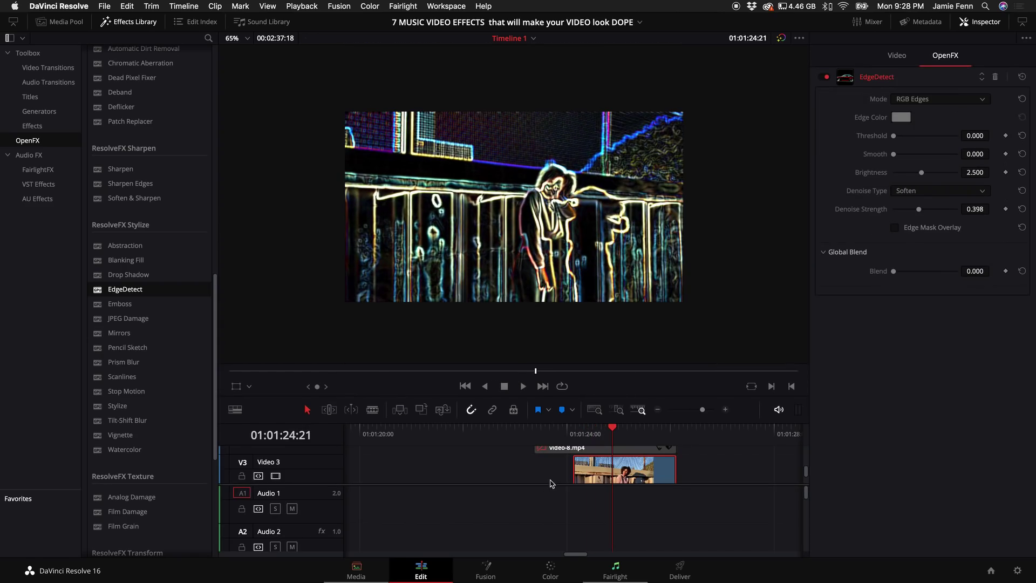
Apply Light Rays to the drummer clip on Video 3 and preview it from 01:03:09:12.
{"action": "scroll", "coordinate": [548, 477], "scroll_direction": "up", "scroll_amount": 3}
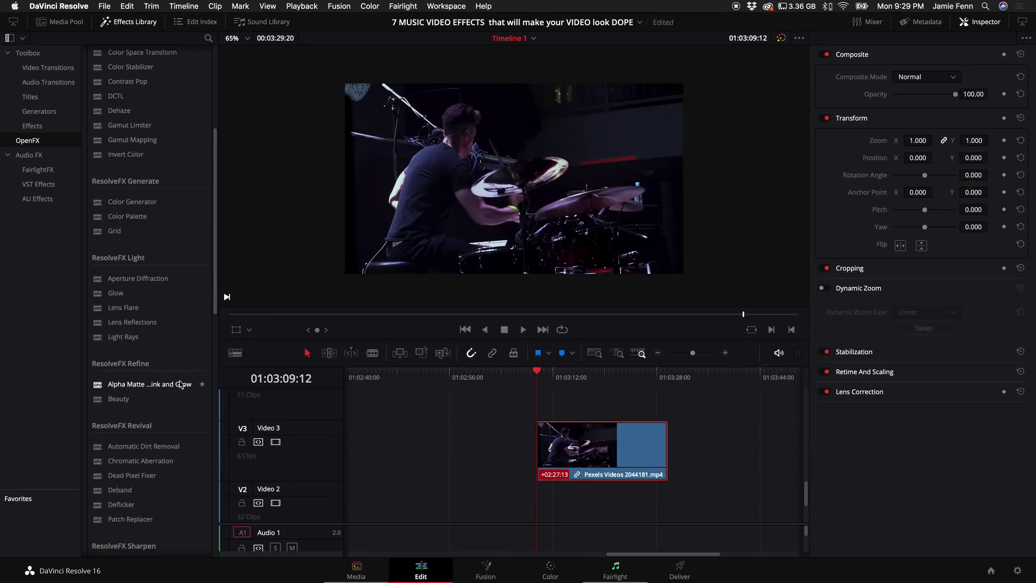
{"action": "scroll", "coordinate": [180, 384], "scroll_direction": "up", "scroll_amount": 5}
{"action": "scroll", "coordinate": [573, 459], "scroll_direction": "down", "scroll_amount": 3}
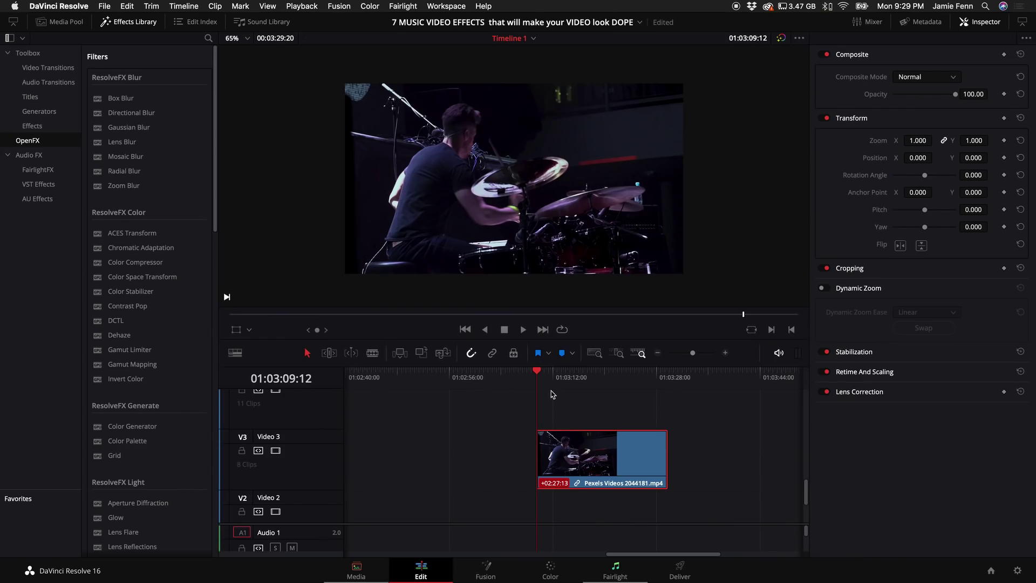
{"action": "mouse_move", "coordinate": [538, 373]}
{"action": "left_mouse_down"}
{"action": "mouse_move", "coordinate": [556, 375]}
{"action": "mouse_move", "coordinate": [553, 385]}
{"action": "left_mouse_up"}
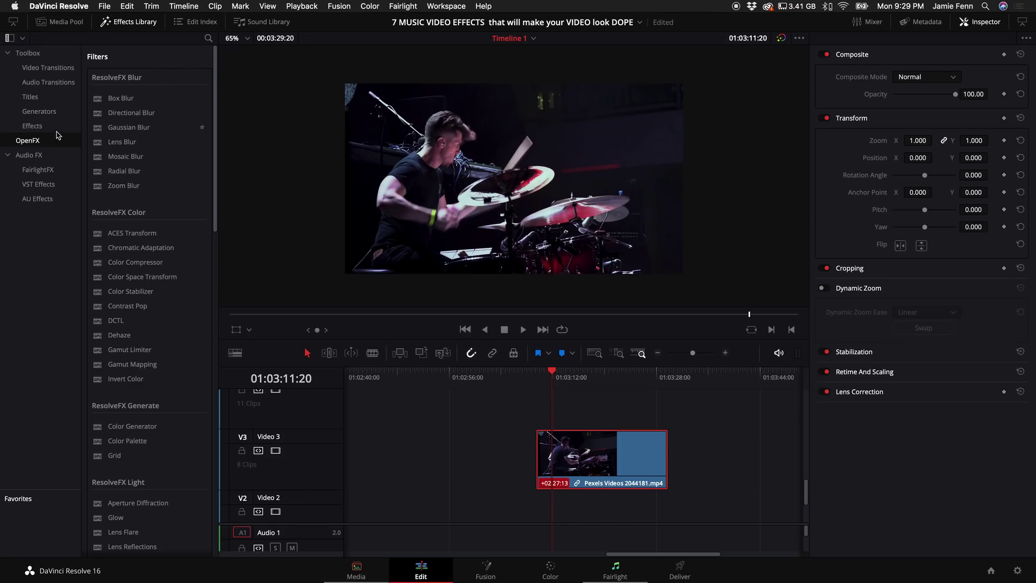
{"action": "scroll", "coordinate": [138, 334], "scroll_direction": "down", "scroll_amount": 6}
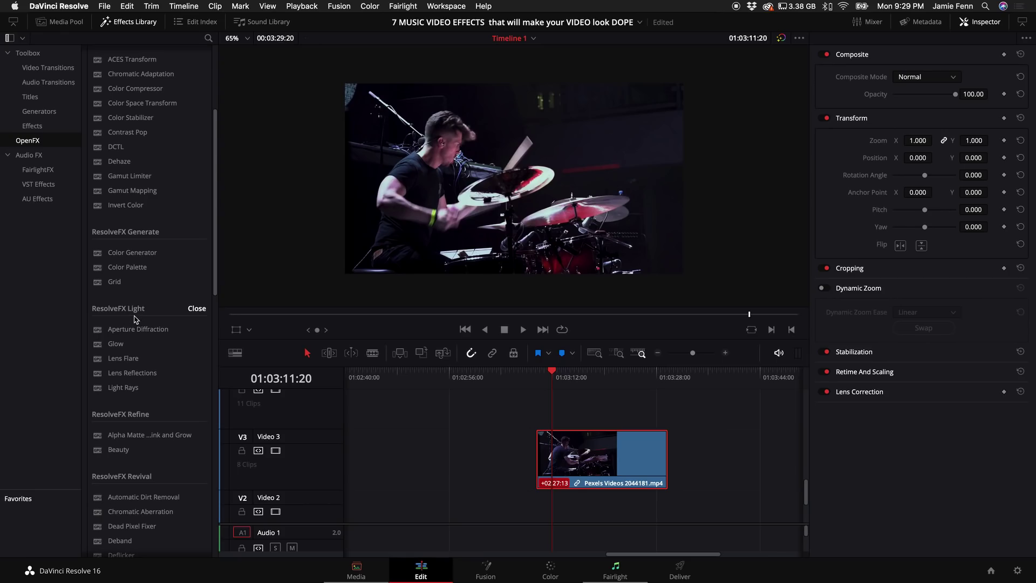
{"action": "left_click_drag", "start_coordinate": [123, 391], "coordinate": [604, 472]}
{"action": "left_click_drag", "start_coordinate": [603, 471], "coordinate": [603, 471]}
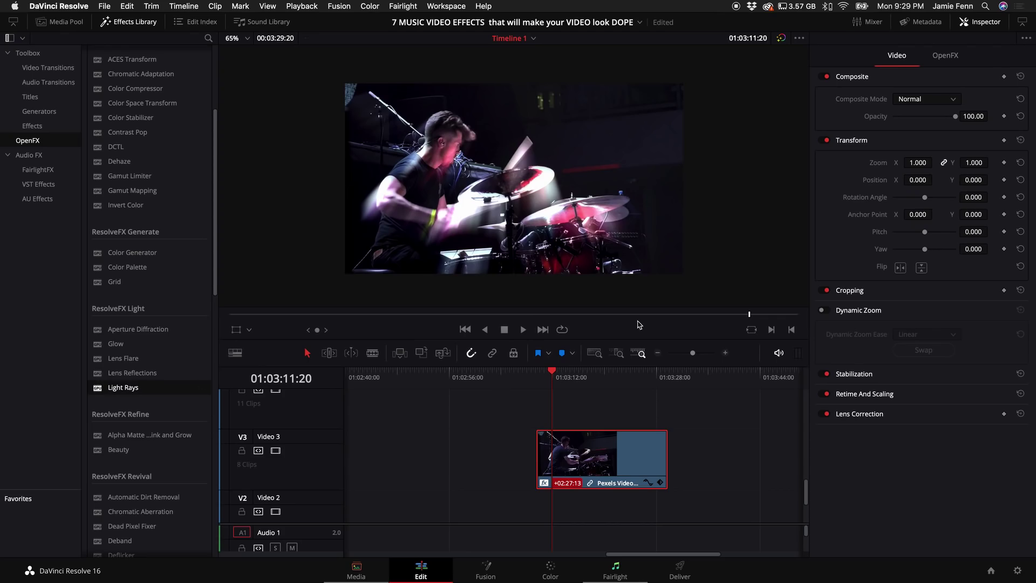
{"action": "left_click_drag", "start_coordinate": [553, 377], "coordinate": [537, 378]}
{"action": "key", "text": "space"}
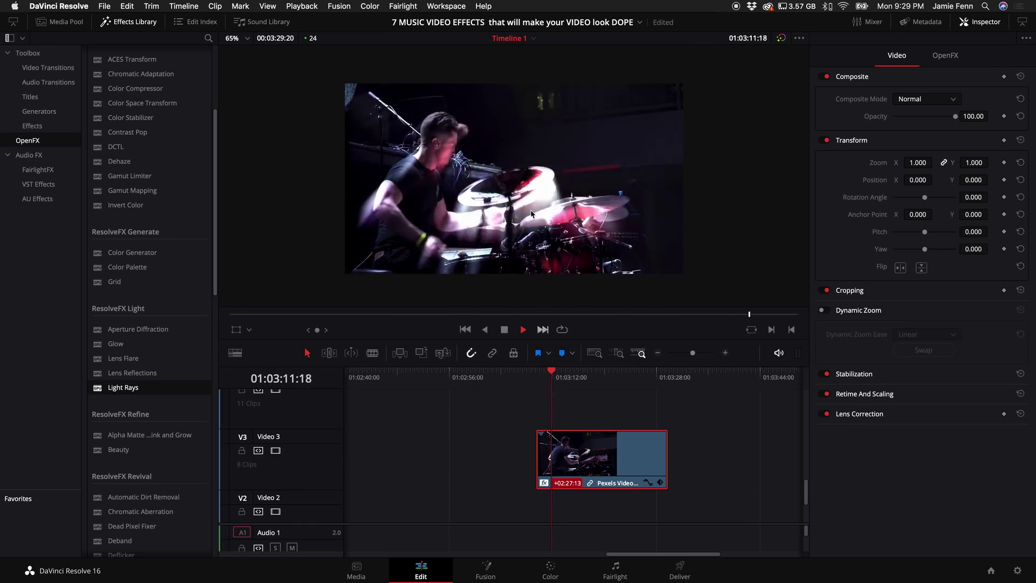
{"action": "key", "text": "space"}
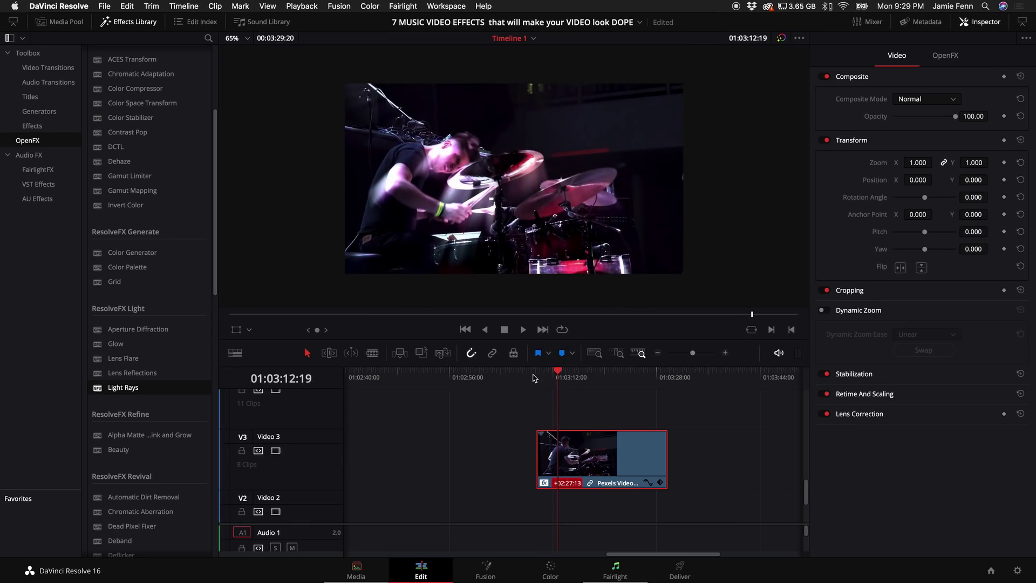
{"action": "left_click", "coordinate": [539, 377]}
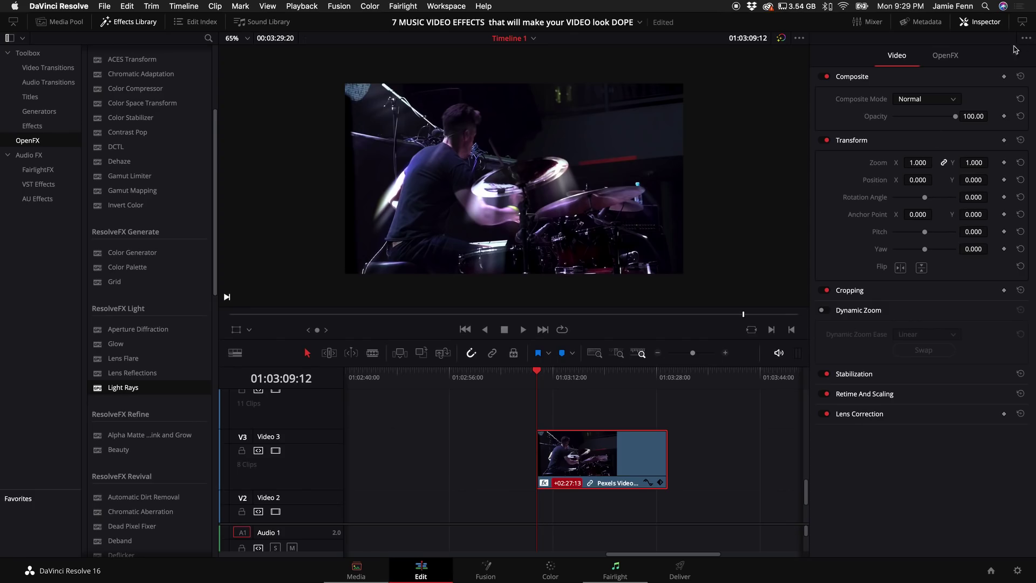
Set Light Rays Blend to 1.000 and keyframe it at the clip's start.
{"action": "left_click", "coordinate": [945, 56]}
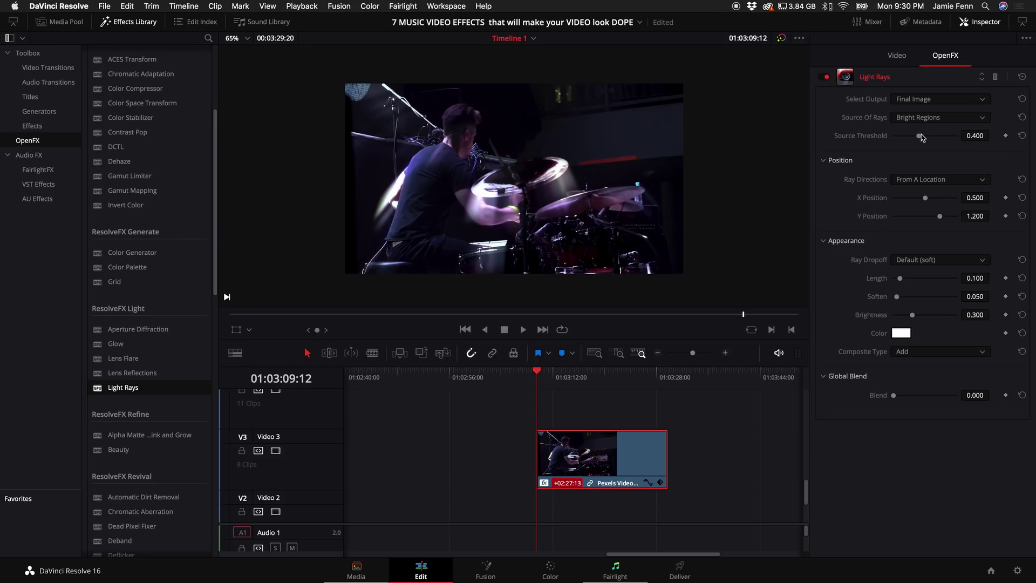
{"action": "key", "text": "super+equal"}
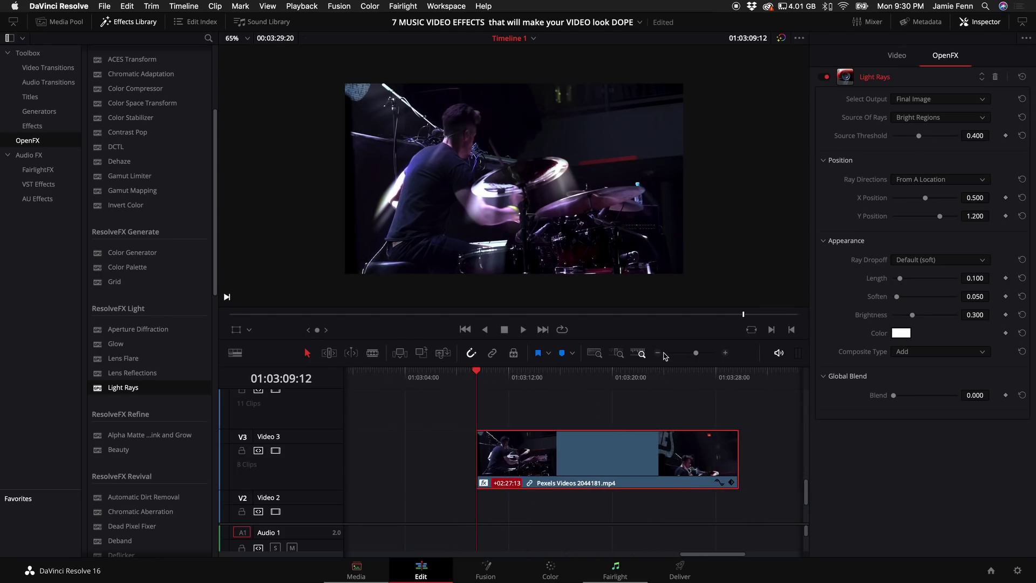
{"action": "left_click", "coordinate": [894, 396]}
{"action": "left_click_drag", "start_coordinate": [895, 397], "coordinate": [956, 394]}
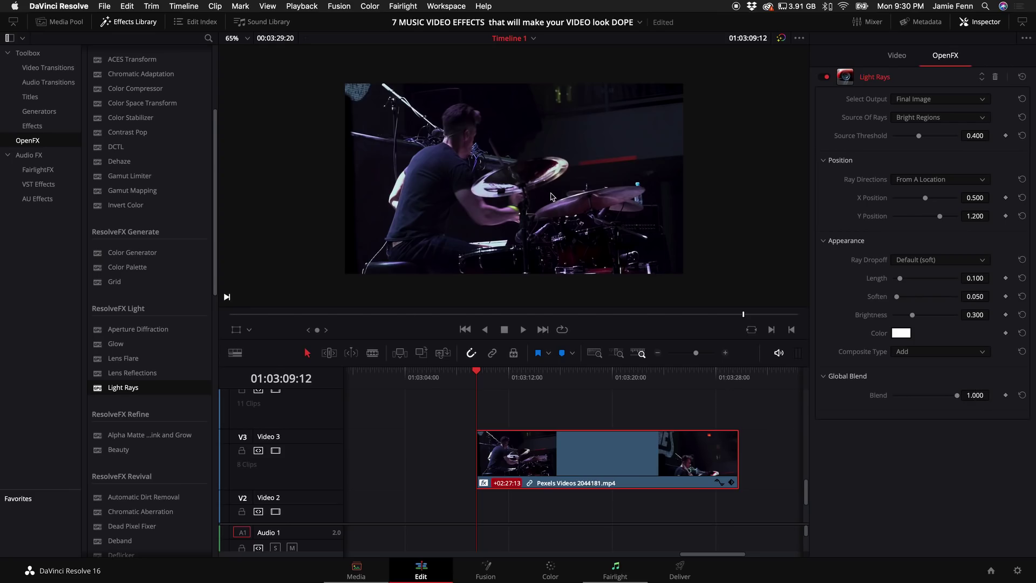
{"action": "key", "text": "super+s"}
{"action": "left_click", "coordinate": [1005, 395]}
{"action": "key", "text": "space"}
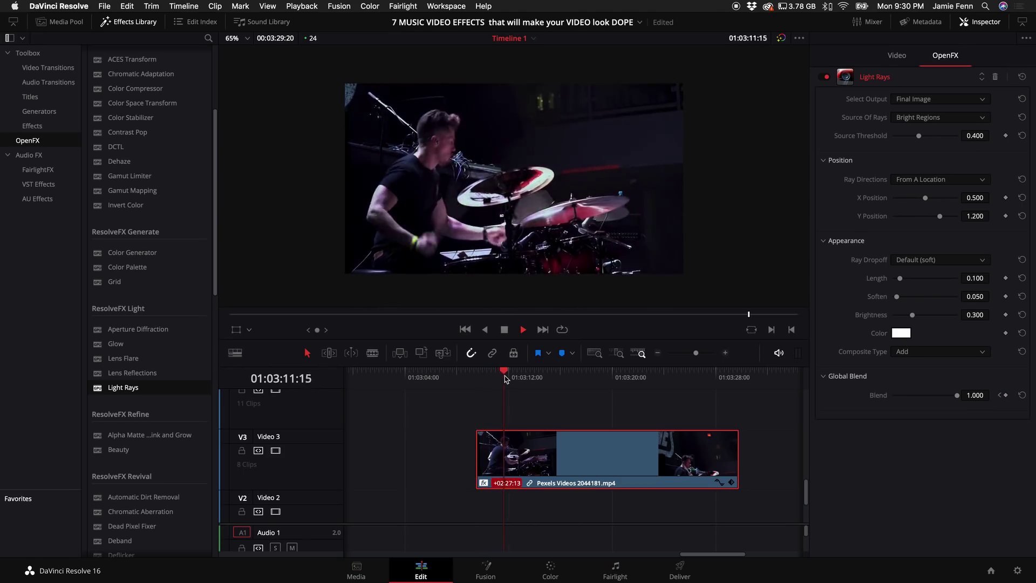
{"action": "key", "text": "space"}
Keyframe Blend down to 0.000 at 01:03:12:06 and back to 1.000 at 01:03:12:15.
{"action": "key", "text": "Left"}
{"action": "key", "text": "Left"}
{"action": "key", "text": "Left"}
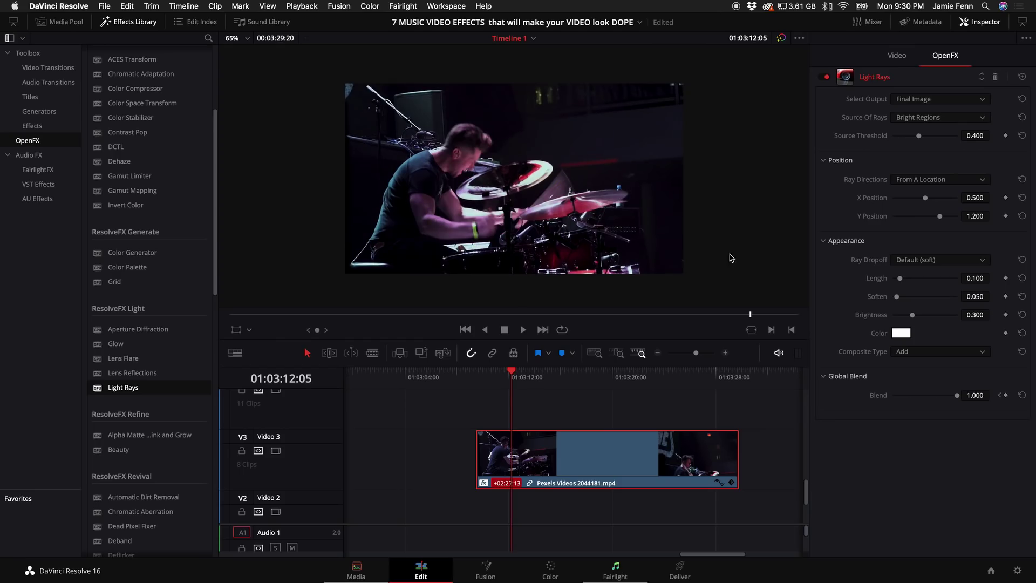
{"action": "left_click", "coordinate": [1006, 396]}
{"action": "key", "text": "super+s"}
{"action": "key", "text": "Right"}
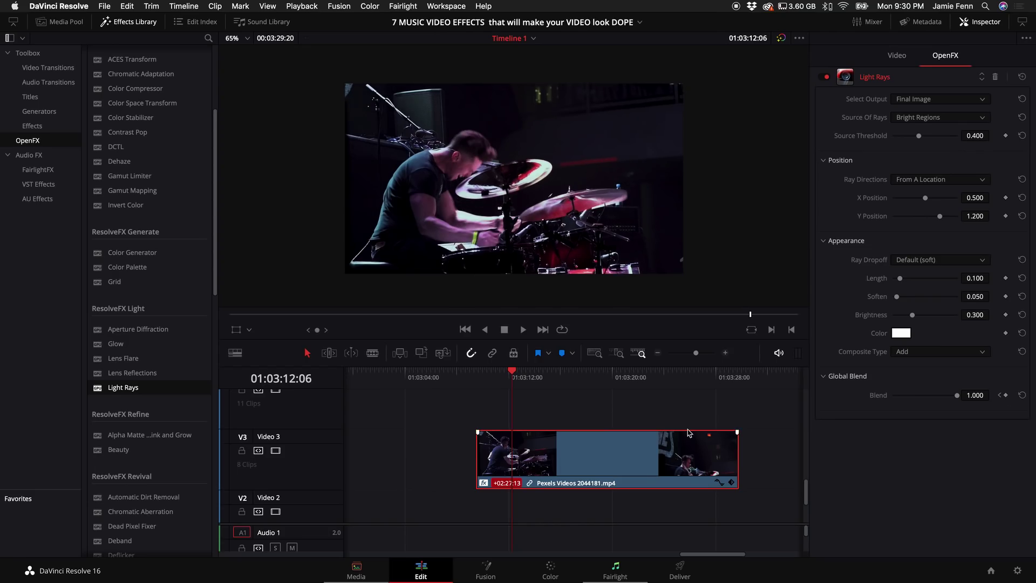
{"action": "left_click_drag", "start_coordinate": [960, 399], "coordinate": [894, 398]}
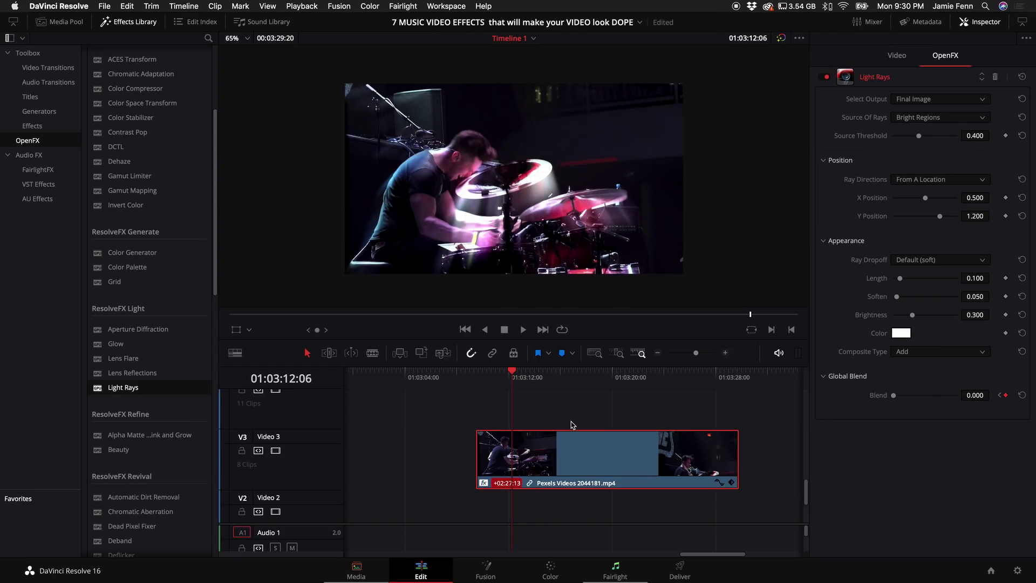
{"action": "key", "text": "Right"}
{"action": "key", "text": "Right"}
{"action": "key", "text": "Right"}
{"action": "key", "text": "Right"}
{"action": "key", "text": "Right"}
{"action": "key", "text": "Right"}
{"action": "key", "text": "Right"}
{"action": "key", "text": "Right"}
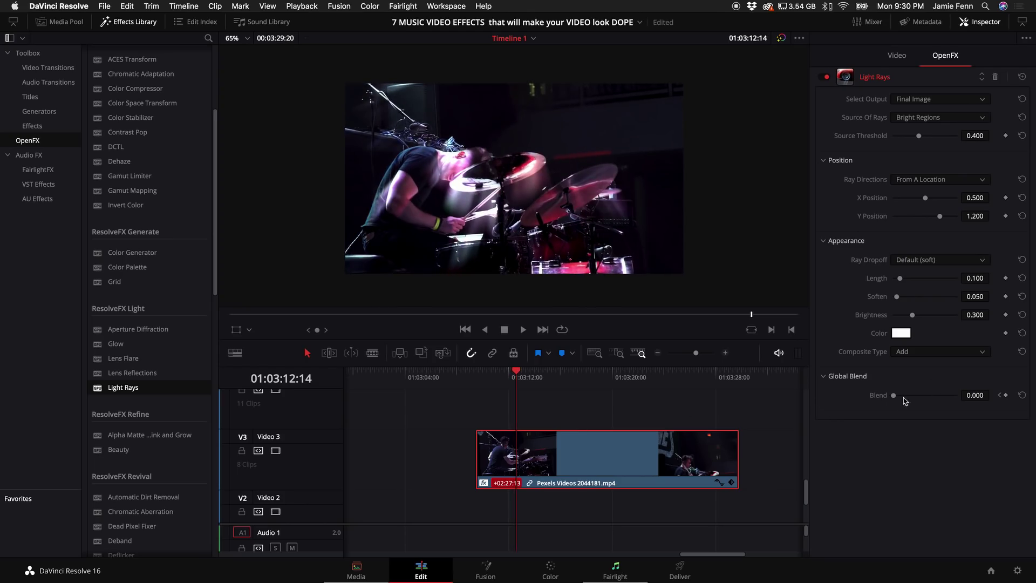
{"action": "left_click", "coordinate": [1006, 395]}
{"action": "key", "text": "Right"}
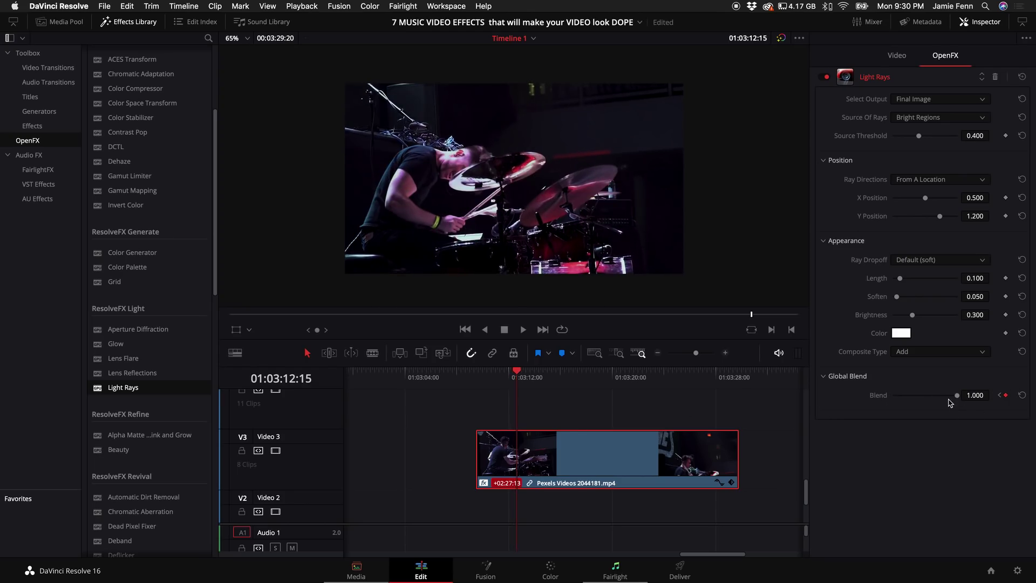
{"action": "left_click_drag", "start_coordinate": [947, 396], "coordinate": [954, 402]}
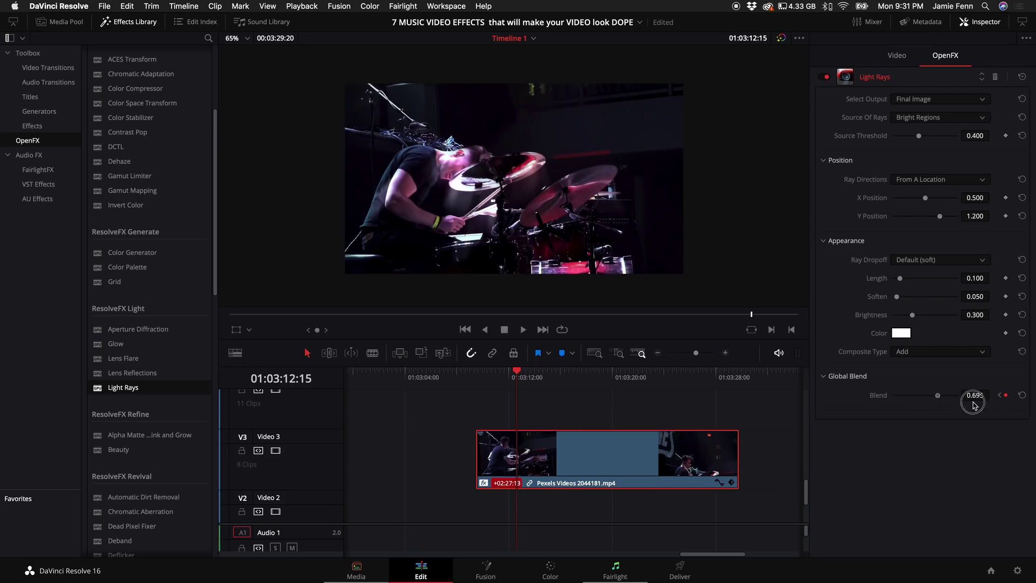
{"action": "left_click", "coordinate": [478, 372]}
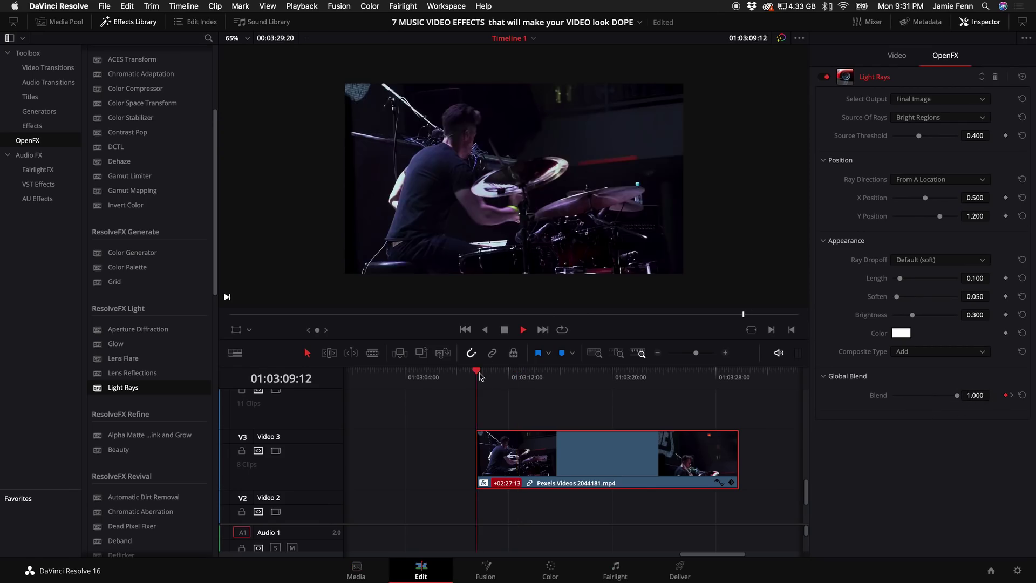
Set Light Rays Source Threshold 0.144, position X 0.043 / Y 1.034, and Soften 0.000.
{"action": "key", "text": "space"}
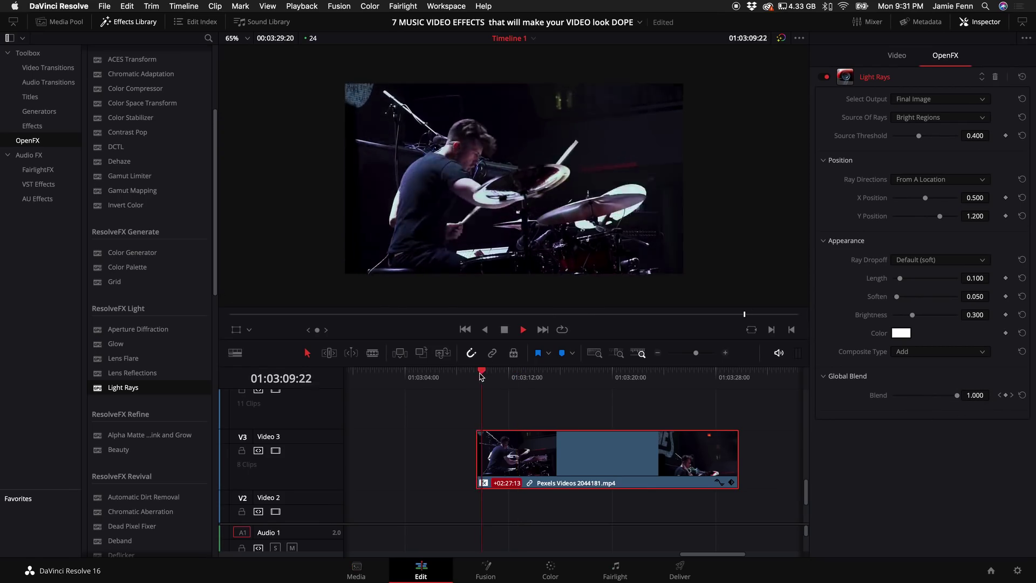
{"action": "key", "text": "space"}
{"action": "left_click", "coordinate": [515, 378]}
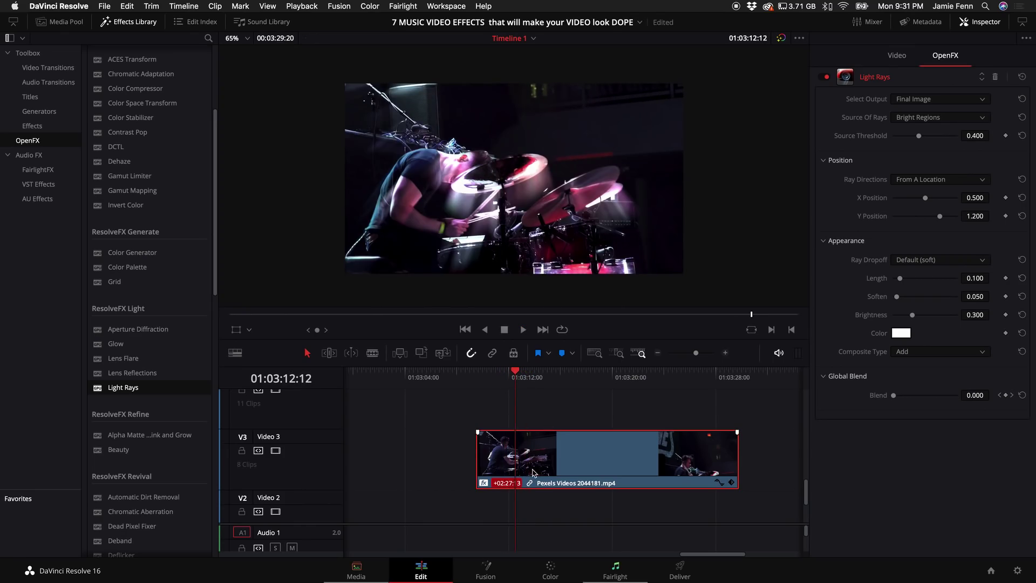
{"action": "left_click_drag", "start_coordinate": [919, 136], "coordinate": [903, 144]}
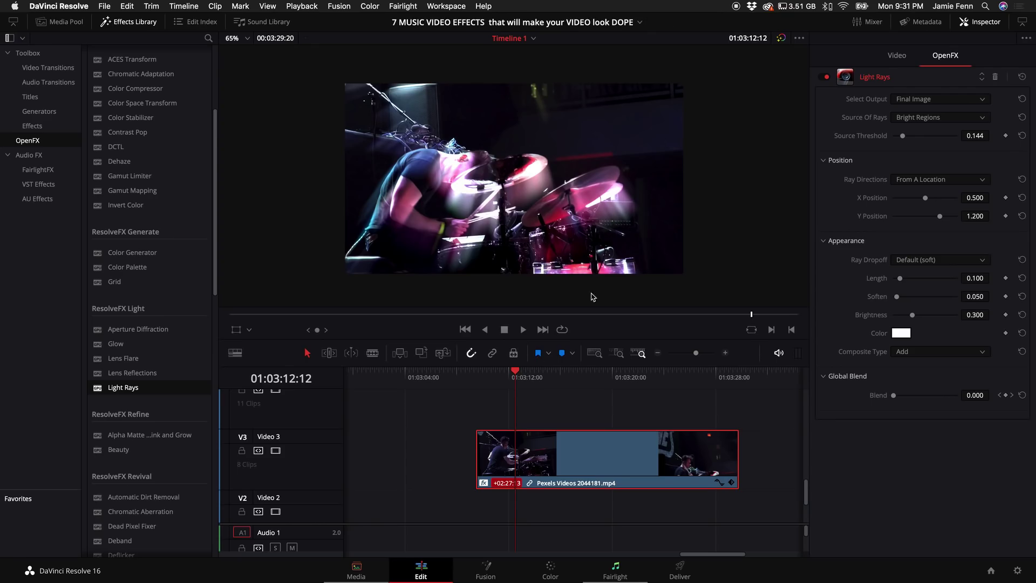
{"action": "left_click_drag", "start_coordinate": [925, 198], "coordinate": [936, 218]}
{"action": "mouse_move", "coordinate": [897, 299]}
{"action": "left_mouse_down"}
{"action": "mouse_move", "coordinate": [909, 300]}
{"action": "mouse_move", "coordinate": [890, 306]}
{"action": "left_mouse_up"}
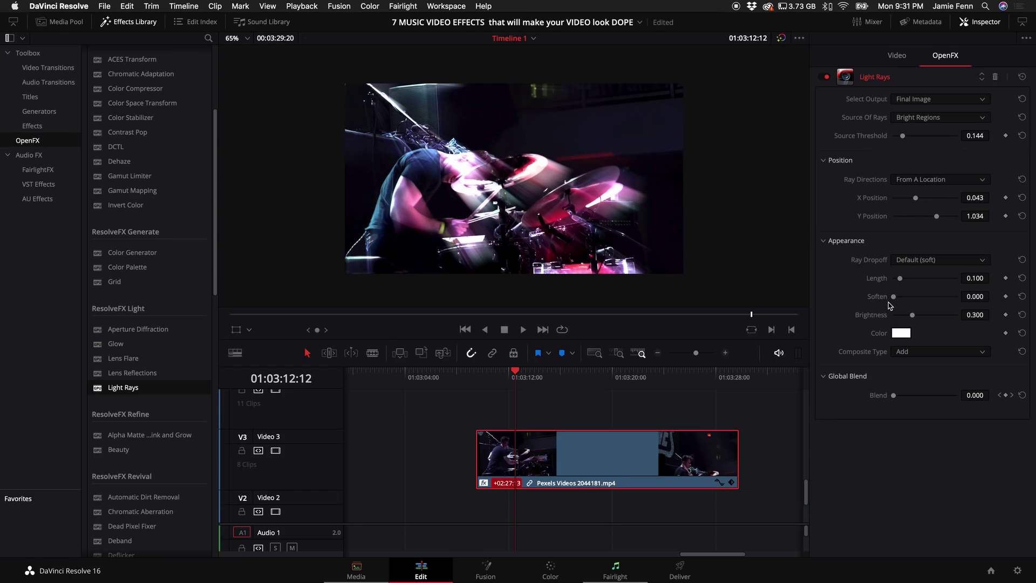
Change the Light Rays colour to orange and play back the clip.
{"action": "left_click", "coordinate": [901, 335]}
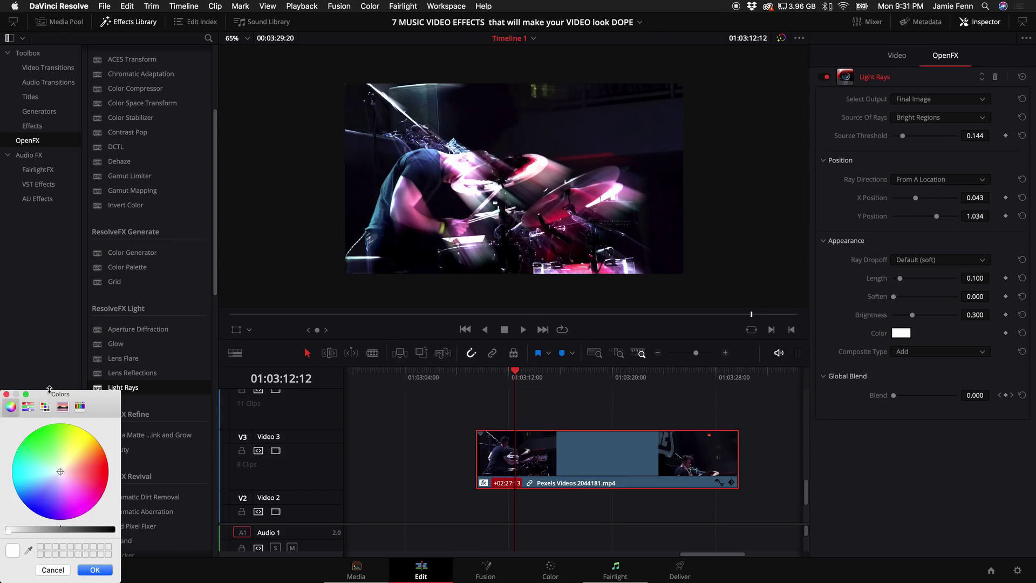
{"action": "left_click_drag", "start_coordinate": [48, 393], "coordinate": [324, 273]}
{"action": "left_click_drag", "start_coordinate": [332, 355], "coordinate": [379, 320]}
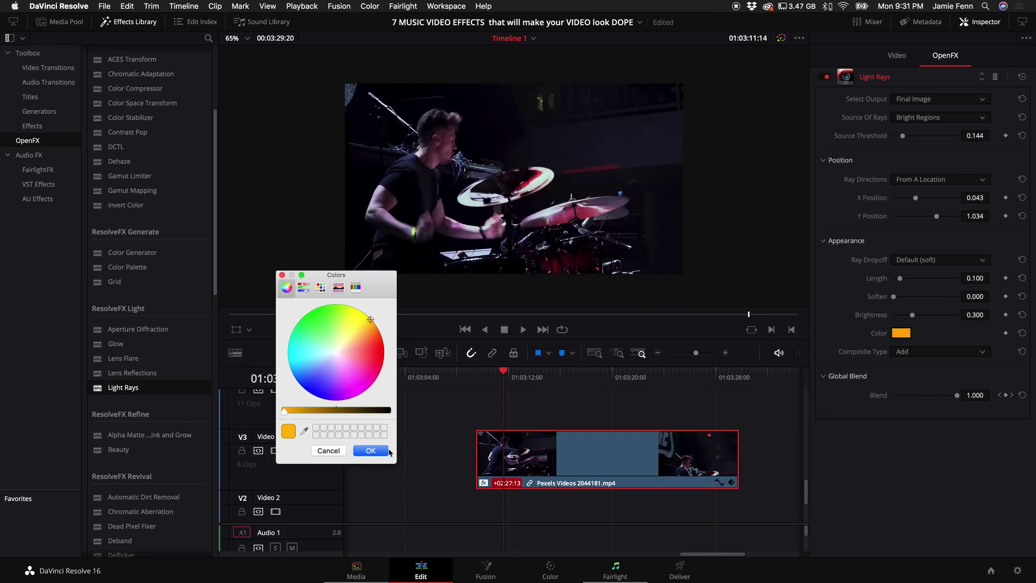
{"action": "left_click", "coordinate": [370, 450]}
{"action": "key", "text": "space"}
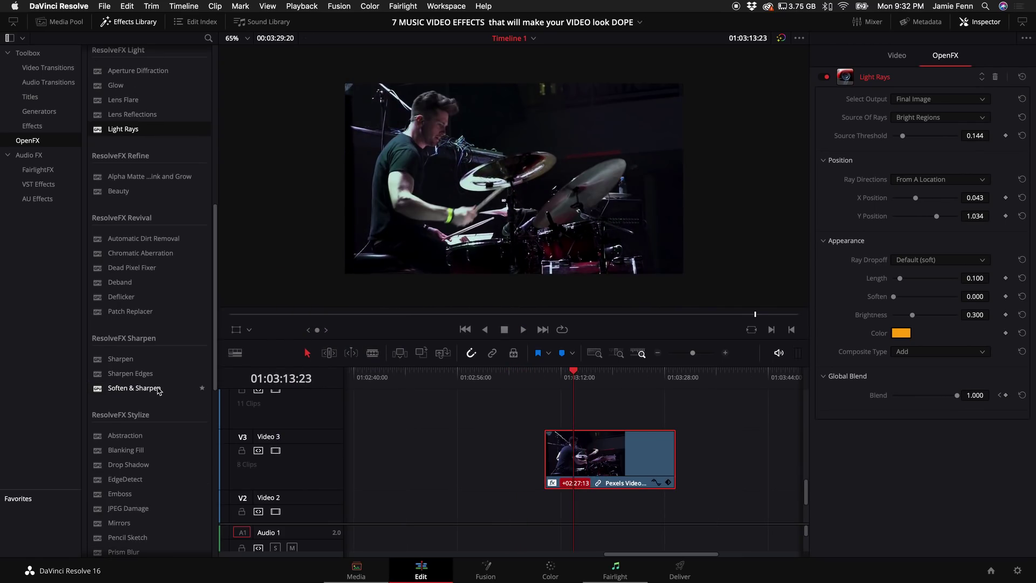
Add ResolveFX Transform's Camera Shake to the drummer clip on Video 3.
{"action": "scroll", "coordinate": [133, 419], "scroll_direction": "down", "scroll_amount": 10}
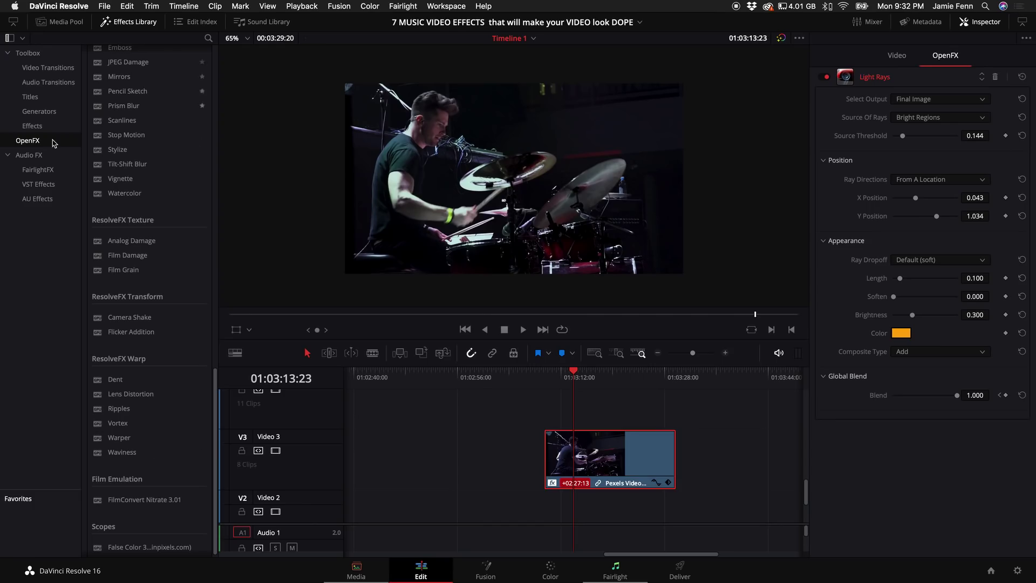
{"action": "scroll", "coordinate": [135, 430], "scroll_direction": "down", "scroll_amount": 1}
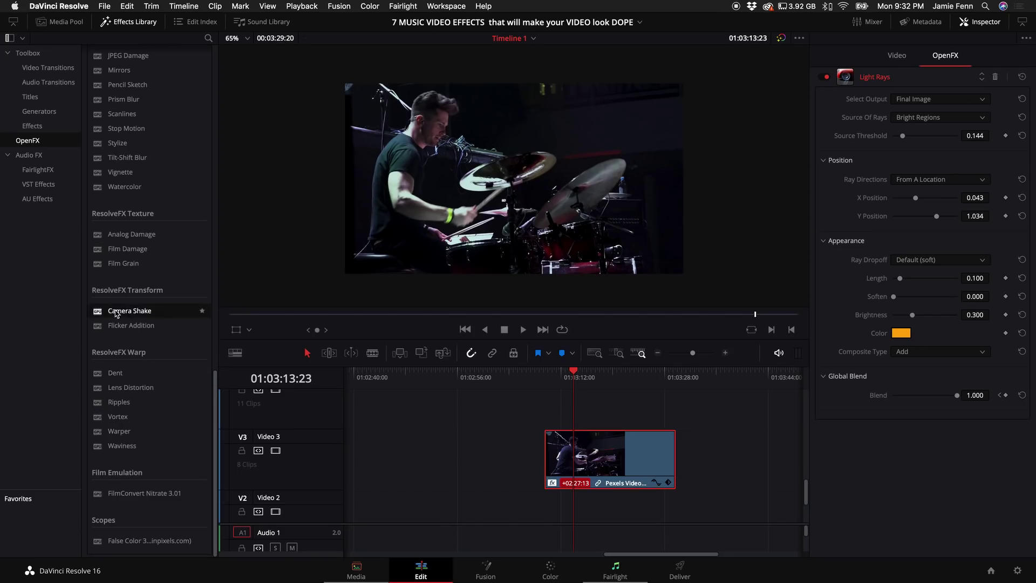
{"action": "left_click_drag", "start_coordinate": [115, 313], "coordinate": [583, 470]}
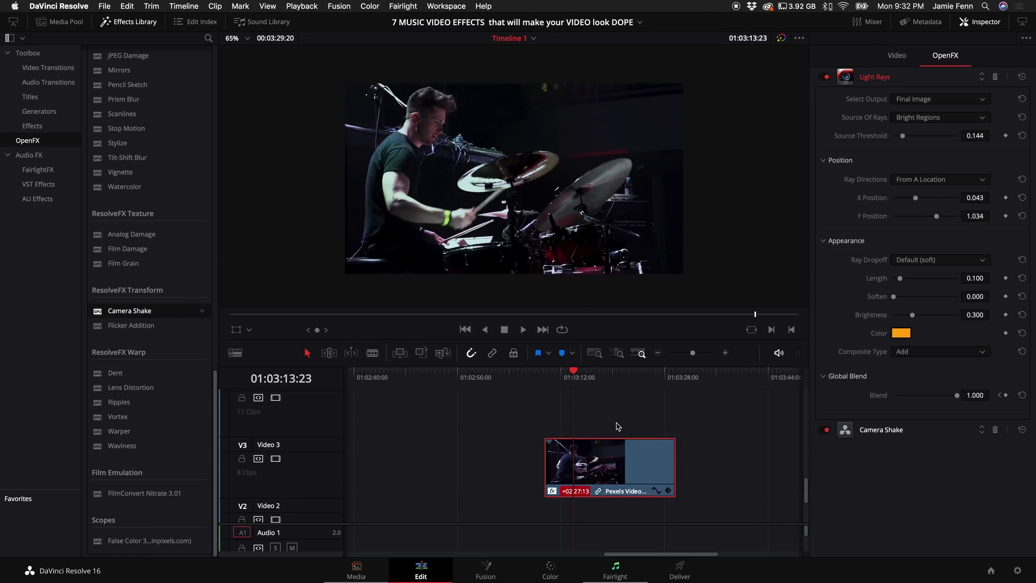
Replay the light rays flash and park at 01:03:12:03 with the clip's effect settings showing.
{"action": "left_click_drag", "start_coordinate": [573, 373], "coordinate": [569, 378]}
{"action": "key", "text": "space"}
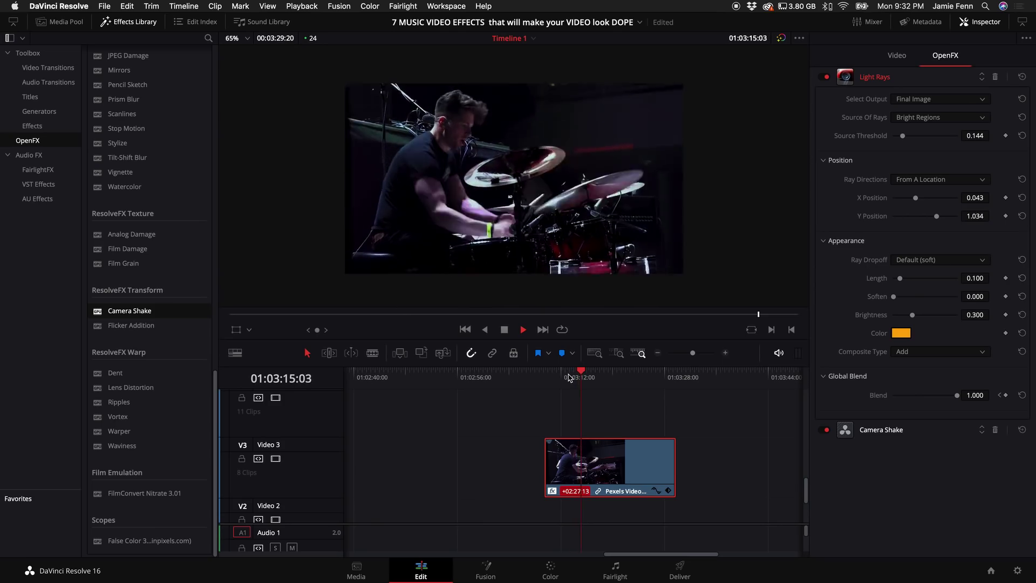
{"action": "left_click", "coordinate": [556, 377]}
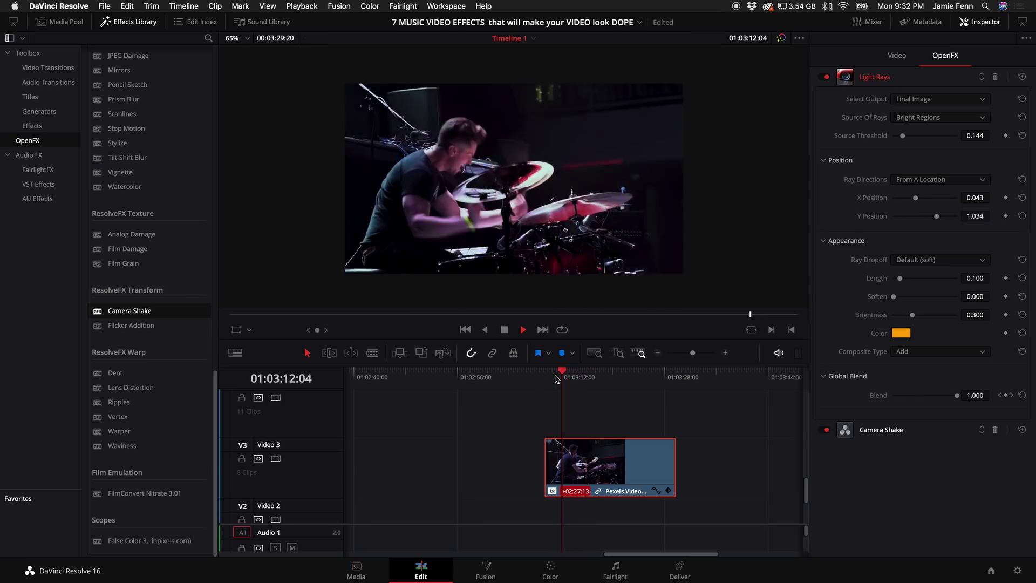
{"action": "key", "text": "space"}
{"action": "key", "text": "Left"}
{"action": "key", "text": "Left"}
{"action": "key", "text": "Left"}
{"action": "key", "text": "Left"}
{"action": "key", "text": "Left"}
{"action": "key", "text": "Left"}
{"action": "key", "text": "Left"}
{"action": "key", "text": "Left"}
{"action": "key", "text": "Left"}
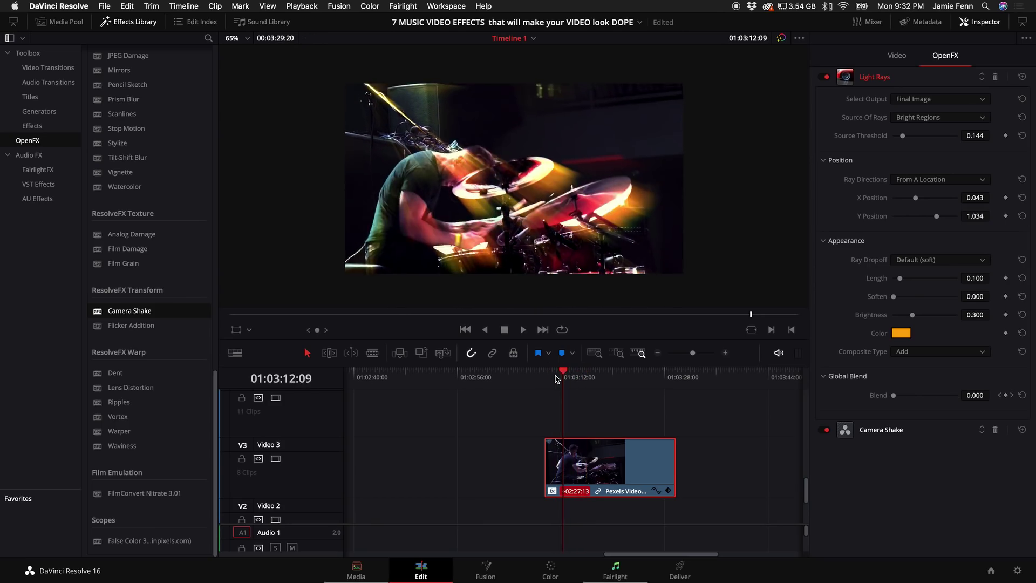
{"action": "left_click", "coordinate": [986, 24]}
{"action": "left_click", "coordinate": [985, 24]}
{"action": "left_click", "coordinate": [897, 56]}
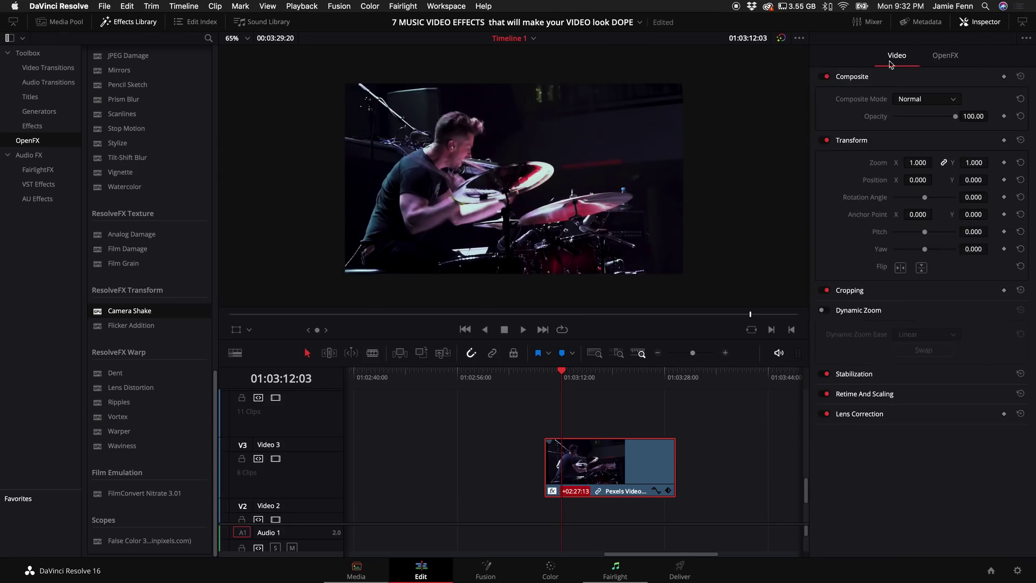
{"action": "left_click", "coordinate": [939, 57]}
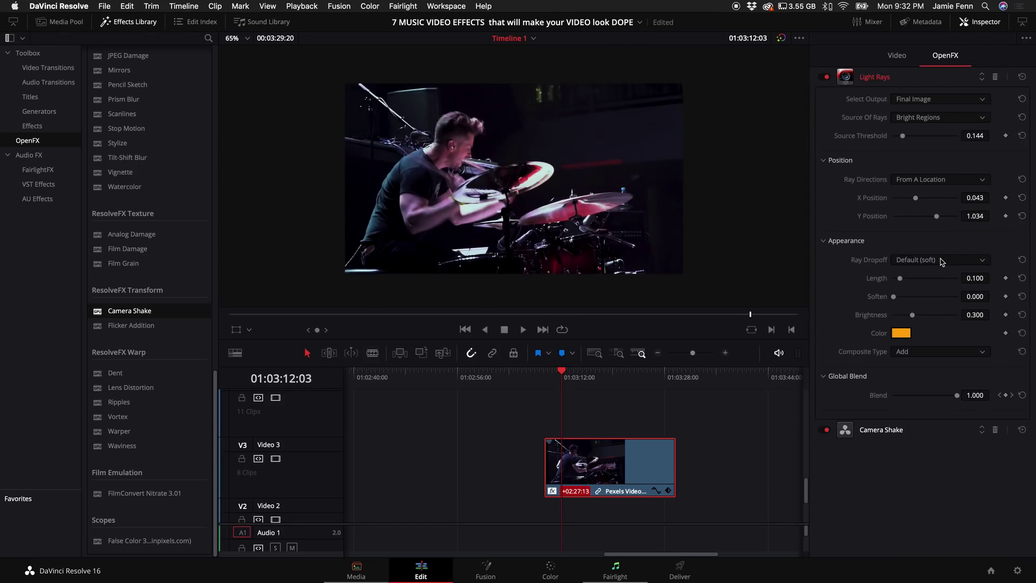
Keyframe the Camera Shake Blend at 1.000, then back to 0.000 on the next frame (12:06).
{"action": "left_click", "coordinate": [896, 430]}
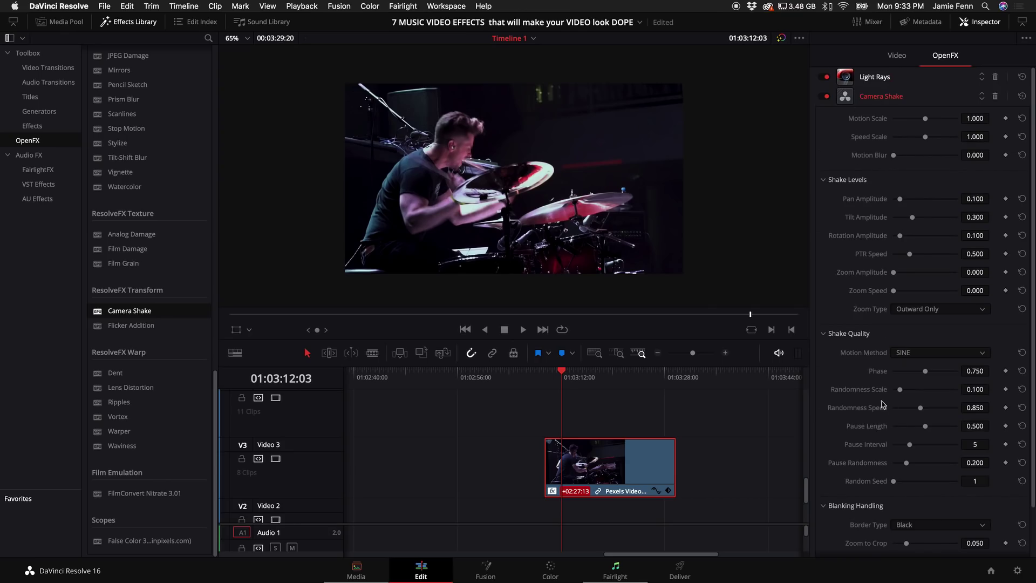
{"action": "scroll", "coordinate": [897, 388], "scroll_direction": "down", "scroll_amount": 2}
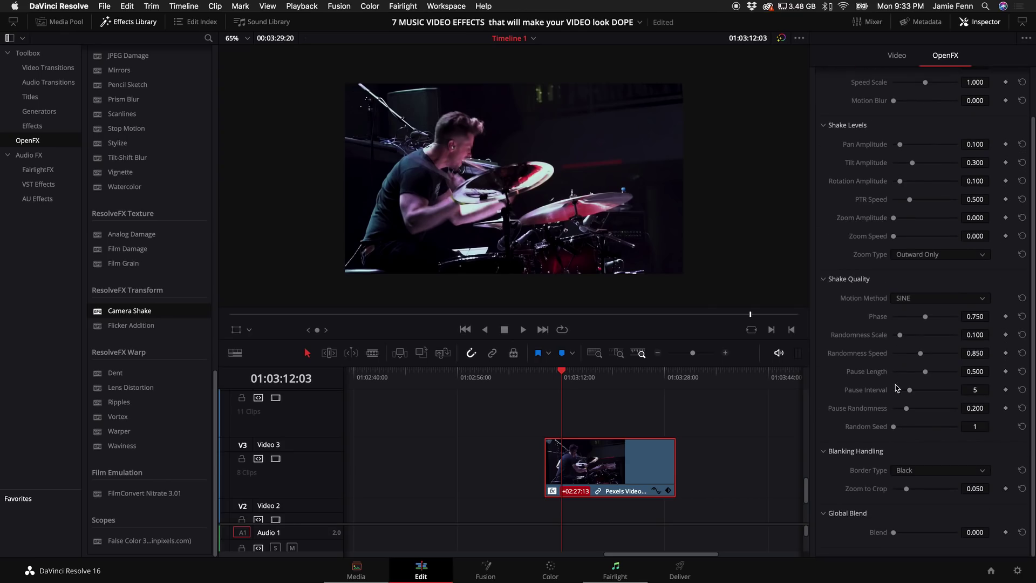
{"action": "scroll", "coordinate": [897, 388], "scroll_direction": "up", "scroll_amount": 2}
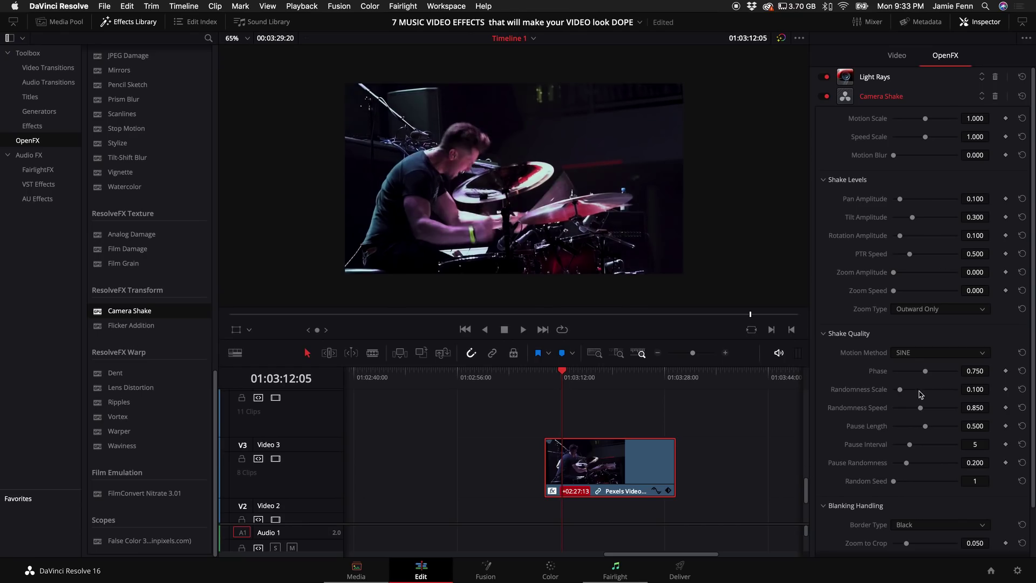
{"action": "scroll", "coordinate": [917, 397], "scroll_direction": "down", "scroll_amount": 2}
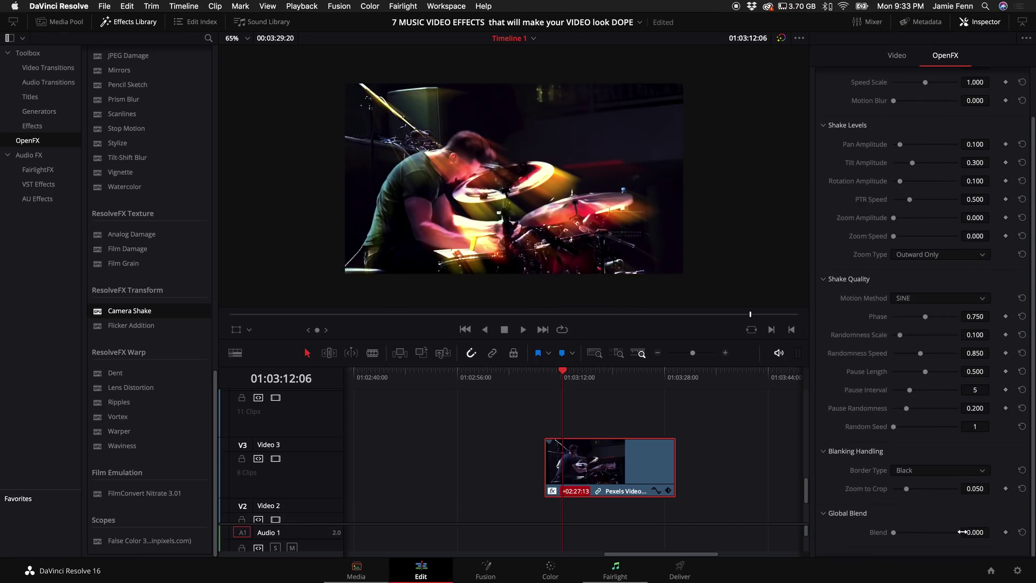
{"action": "key", "text": "Left"}
{"action": "left_click", "coordinate": [1005, 533]}
{"action": "left_click_drag", "start_coordinate": [903, 538], "coordinate": [966, 533]}
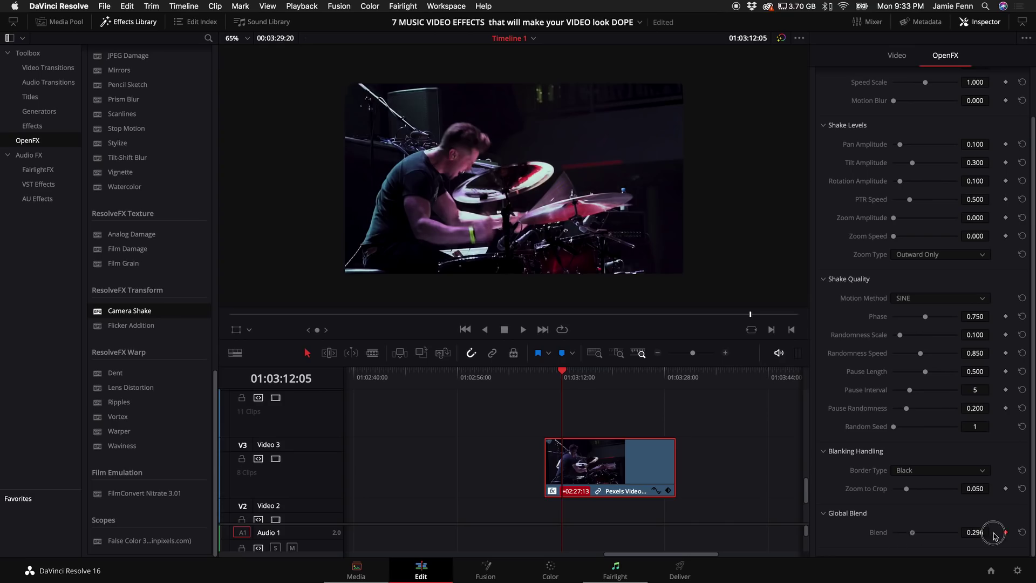
{"action": "key", "text": "Right"}
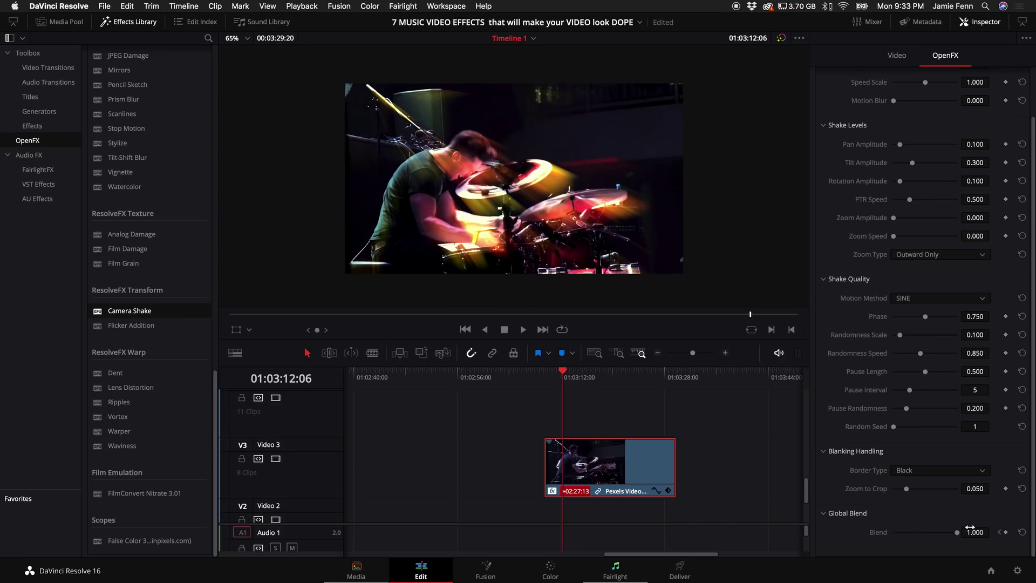
{"action": "left_click", "coordinate": [1005, 532]}
{"action": "left_click_drag", "start_coordinate": [958, 533], "coordinate": [894, 533]}
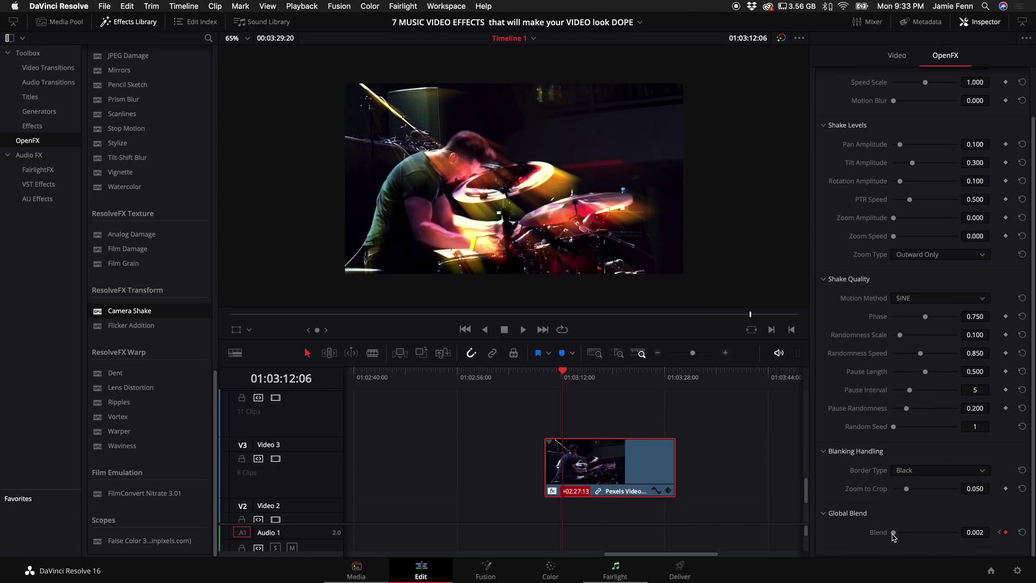
Strengthen the Camera Shake scale settings and raise PTR Speed to 0.864.
{"action": "scroll", "coordinate": [904, 247], "scroll_direction": "up", "scroll_amount": 3}
{"action": "left_click_drag", "start_coordinate": [926, 118], "coordinate": [940, 136]}
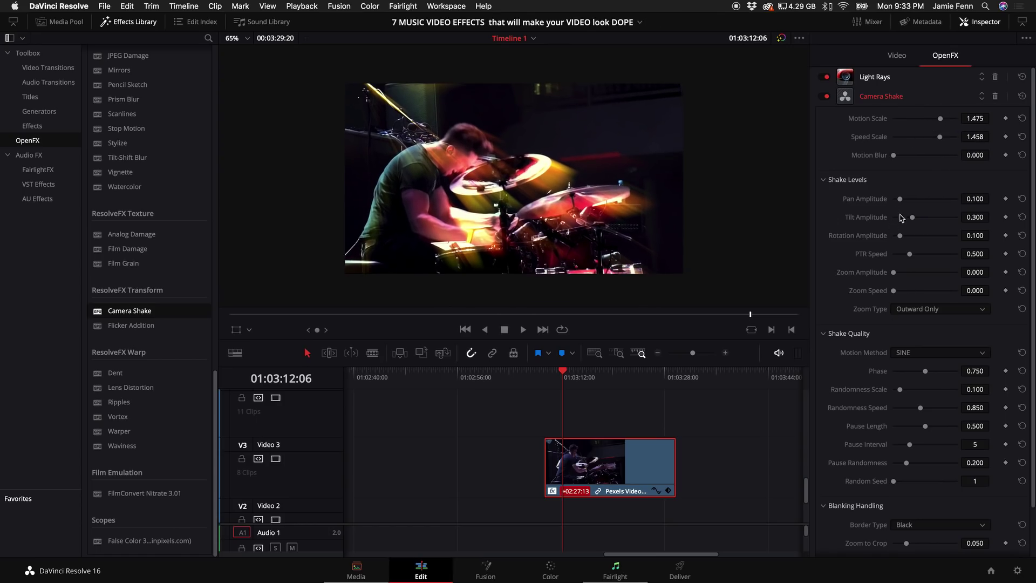
{"action": "left_click_drag", "start_coordinate": [910, 257], "coordinate": [921, 255]}
{"action": "scroll", "coordinate": [921, 435], "scroll_direction": "down", "scroll_amount": 3}
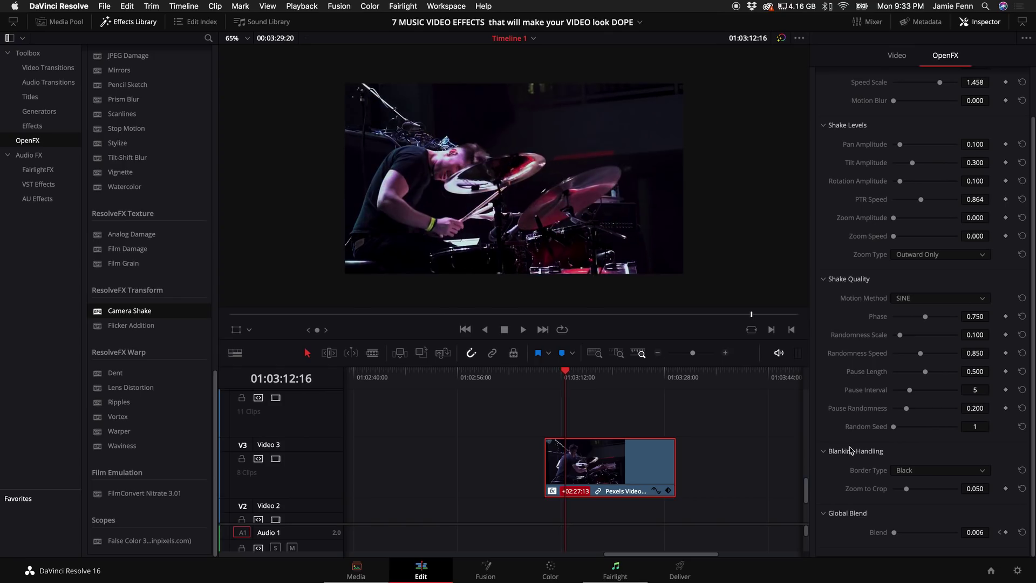
Keyframe Blend at 1.000 one frame earlier and play back the shaking section.
{"action": "key", "text": "Left"}
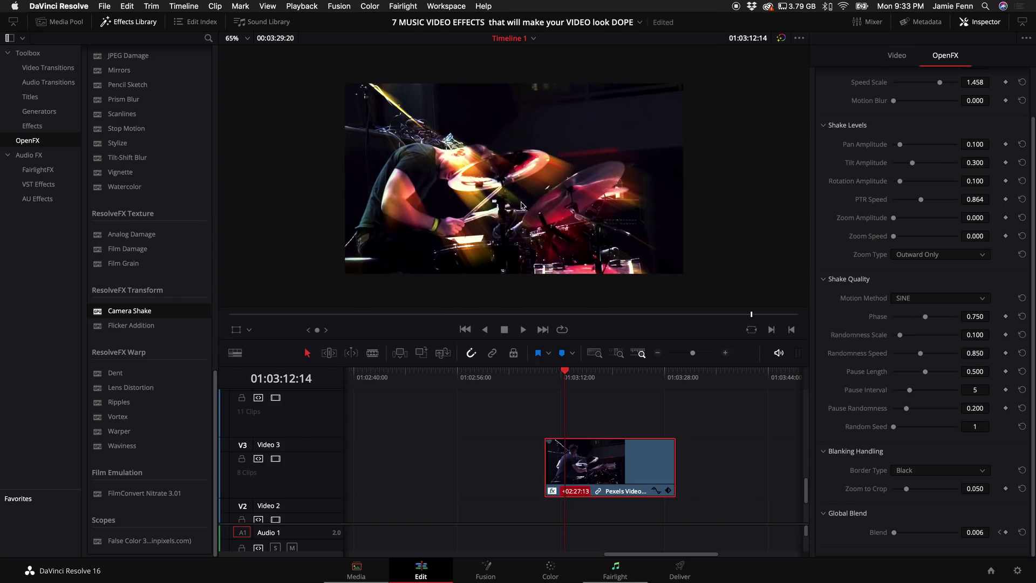
{"action": "left_click", "coordinate": [1006, 533]}
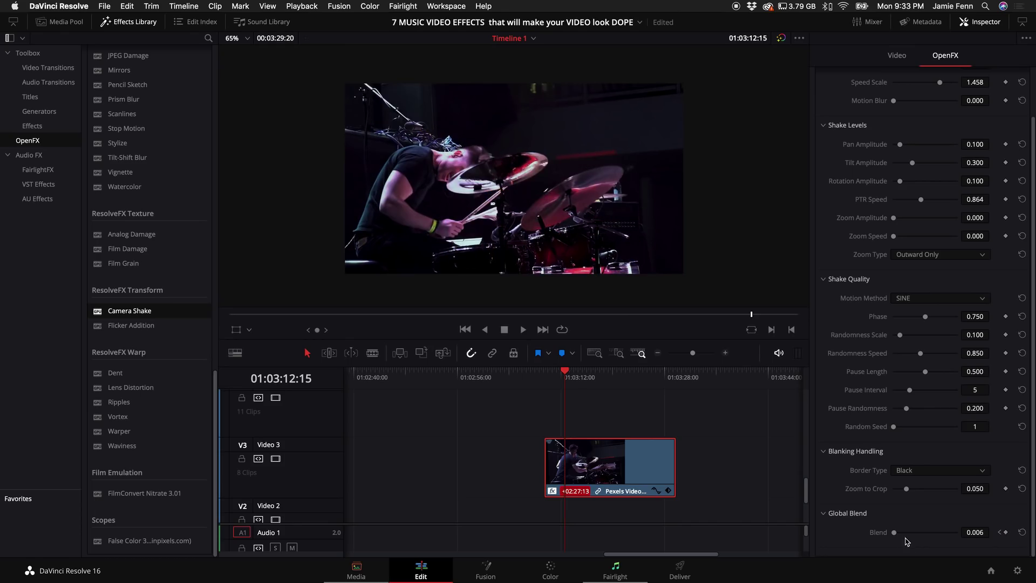
{"action": "left_click_drag", "start_coordinate": [895, 533], "coordinate": [1018, 535]}
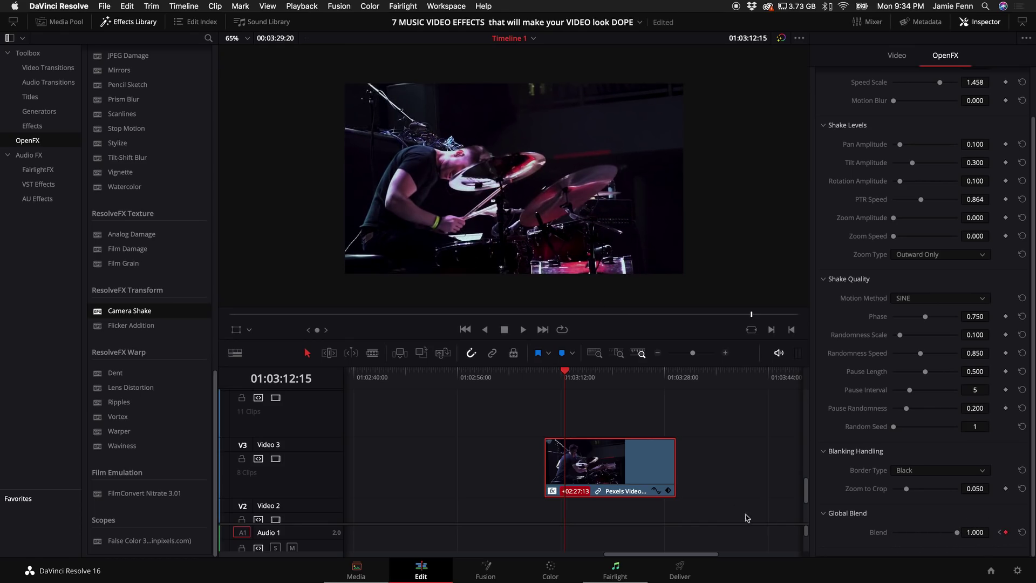
{"action": "left_click", "coordinate": [546, 381]}
{"action": "key", "text": "space"}
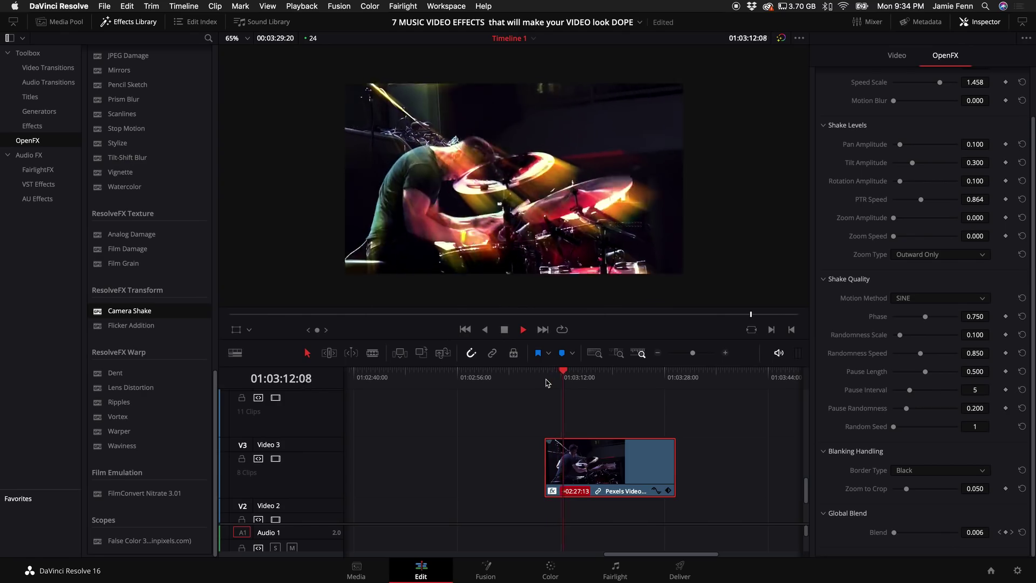
{"action": "key", "text": "space"}
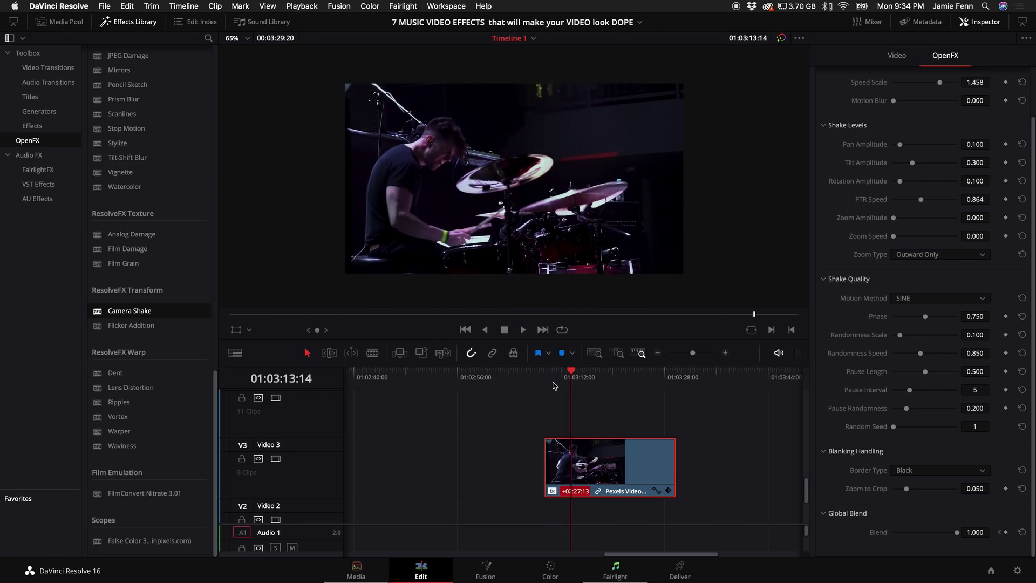
{"action": "left_click", "coordinate": [559, 378]}
{"action": "key", "text": "space"}
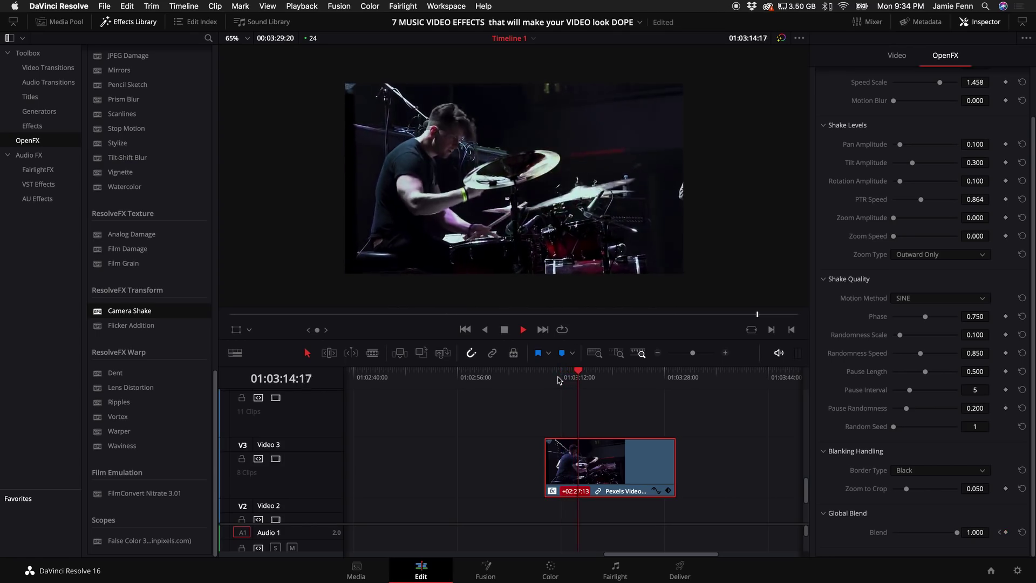
{"action": "key", "text": "space"}
{"action": "left_click", "coordinate": [558, 378]}
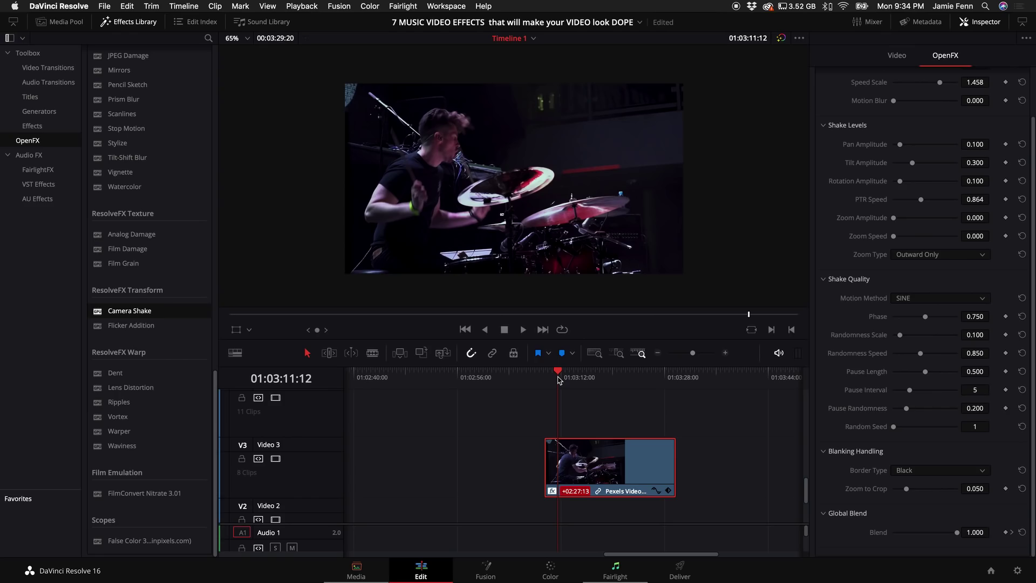
Hide the Inspector, zoom the timeline in, and replay the kaleidoscope section from about 01:00:24.
{"action": "left_click", "coordinate": [725, 353]}
{"action": "left_click", "coordinate": [726, 352]}
{"action": "left_click", "coordinate": [980, 22]}
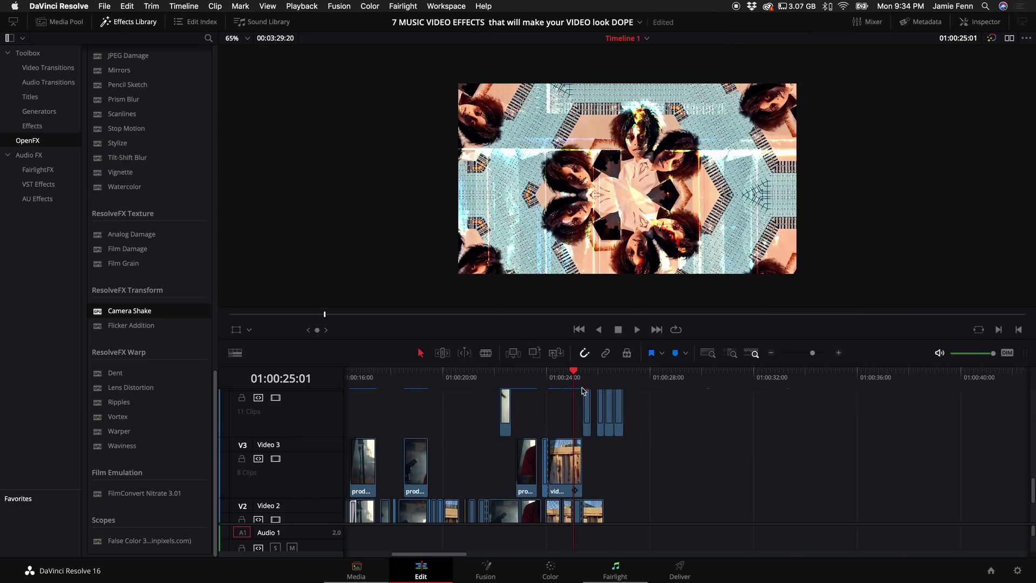
{"action": "left_click_drag", "start_coordinate": [814, 354], "coordinate": [818, 354]}
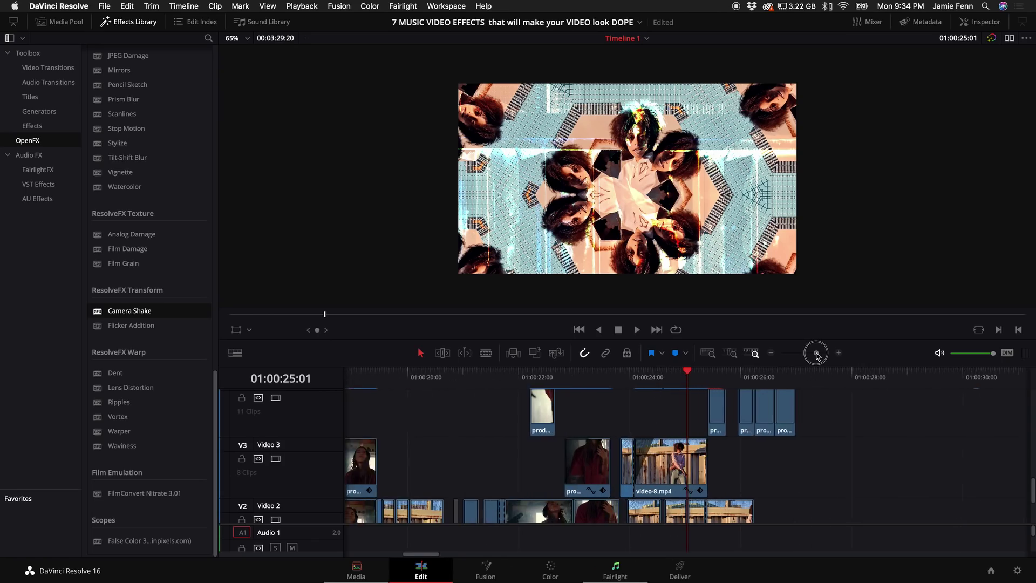
{"action": "left_click", "coordinate": [626, 378]}
{"action": "key", "text": "space"}
{"action": "left_click_drag", "start_coordinate": [624, 380], "coordinate": [605, 380]}
{"action": "key", "text": "space"}
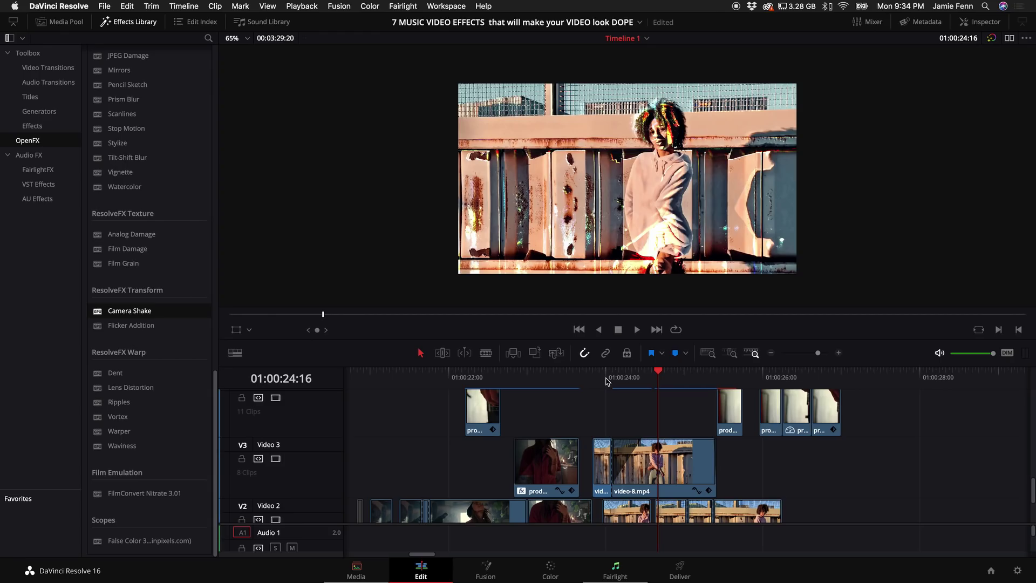
Move the first video-8.mp4 clip on Video 2 17 frames earlier and park the playhead at 01:01:12:00.
{"action": "scroll", "coordinate": [583, 405], "scroll_direction": "right", "scroll_amount": 15}
{"action": "left_click", "coordinate": [546, 424]}
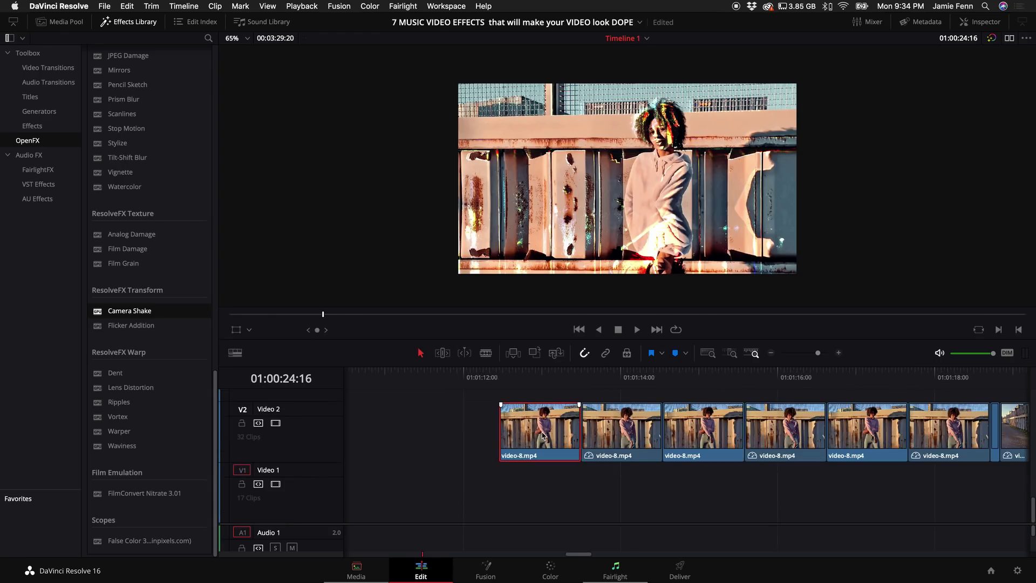
{"action": "scroll", "coordinate": [542, 431], "scroll_direction": "up", "scroll_amount": 2}
{"action": "left_click_drag", "start_coordinate": [542, 469], "coordinate": [485, 470]}
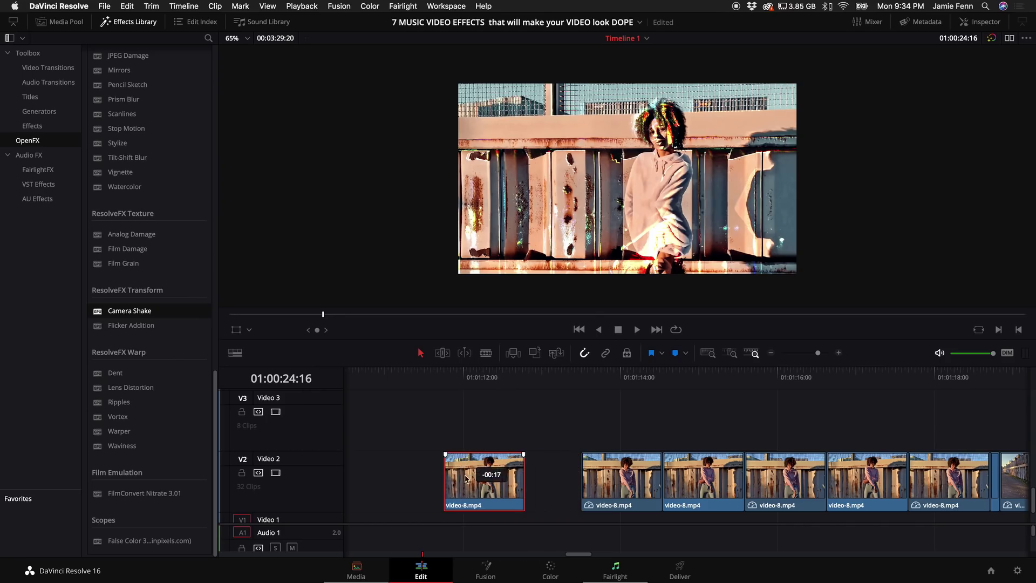
{"action": "left_click", "coordinate": [463, 382]}
{"action": "scroll", "coordinate": [245, 173], "scroll_direction": "up", "scroll_amount": 3}
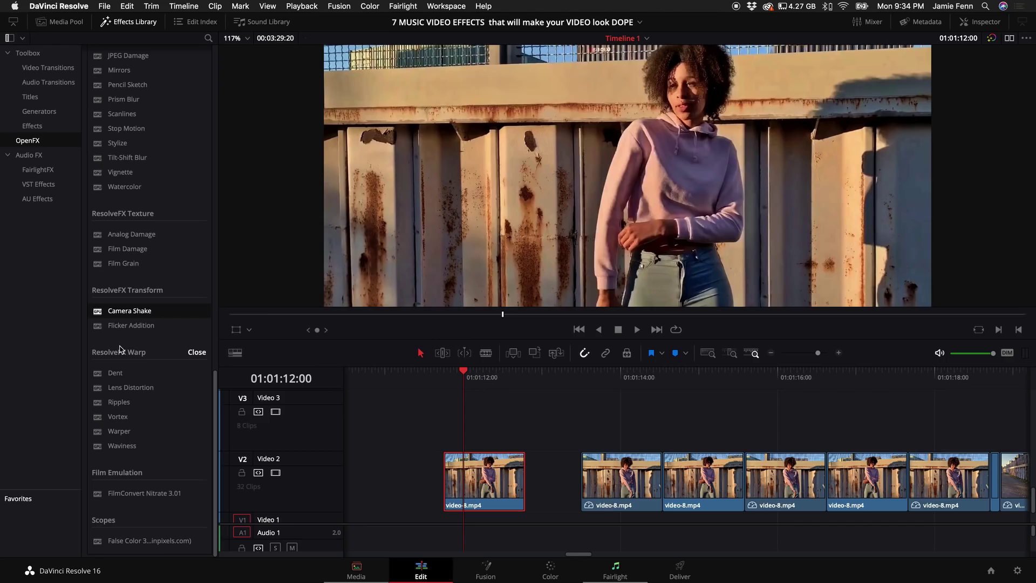
Apply Stylize > Mirrors to the first video-8.mp4 clip, preview from 01:01:11:18, and open its Inspector.
{"action": "scroll", "coordinate": [120, 349], "scroll_direction": "up", "scroll_amount": 10}
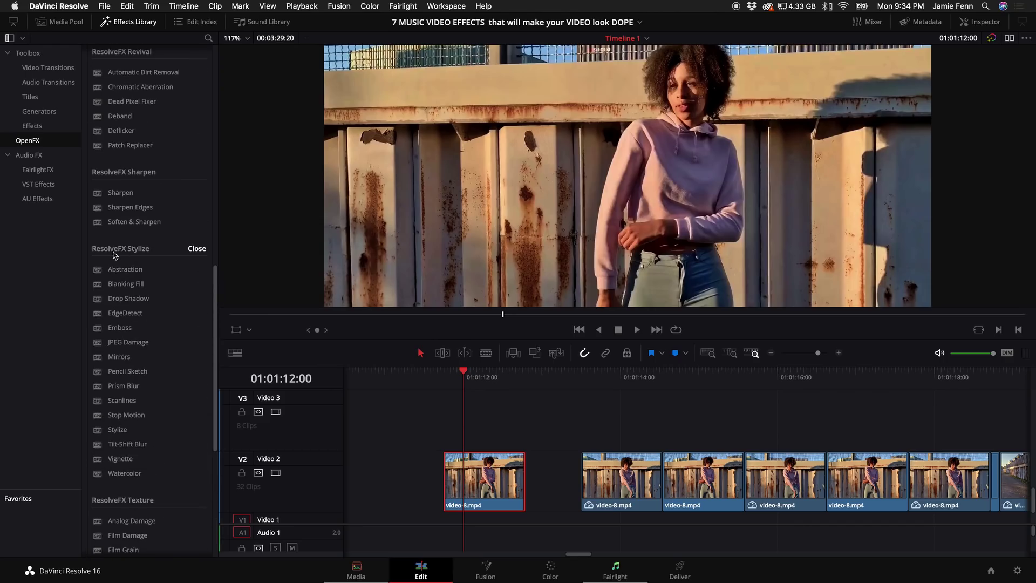
{"action": "left_click_drag", "start_coordinate": [120, 358], "coordinate": [479, 483]}
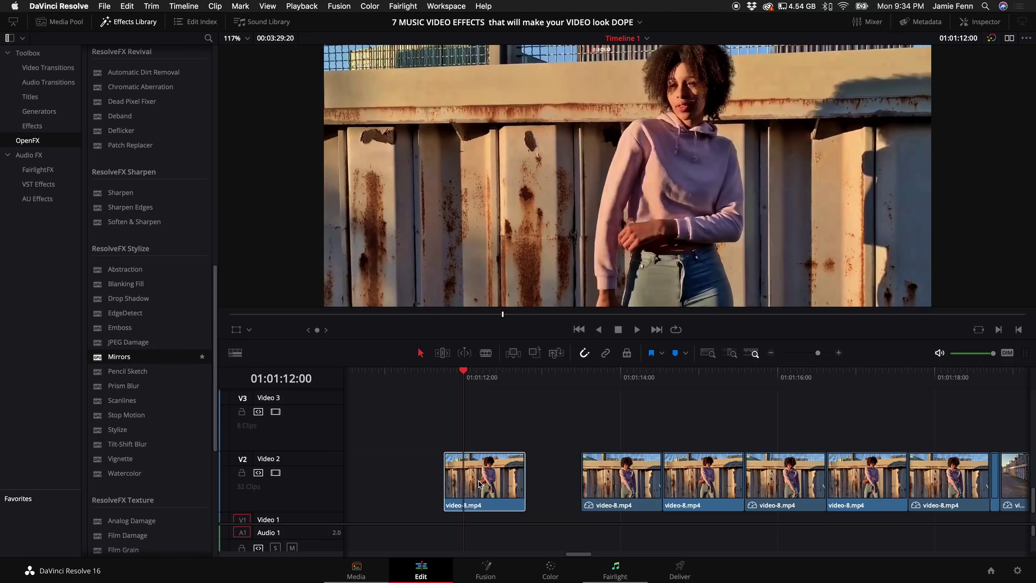
{"action": "scroll", "coordinate": [617, 189], "scroll_direction": "down", "scroll_amount": 3}
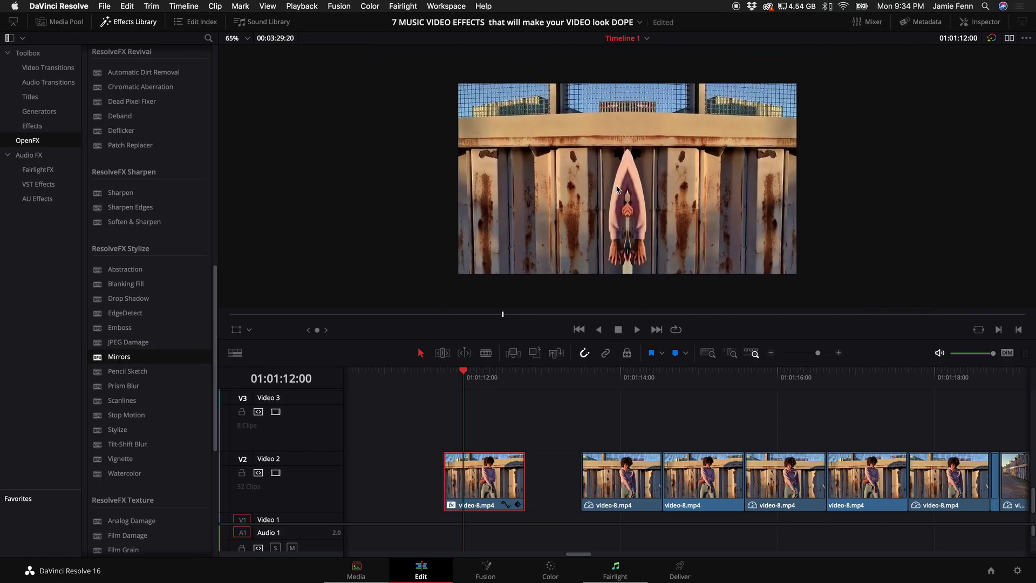
{"action": "left_click", "coordinate": [444, 372]}
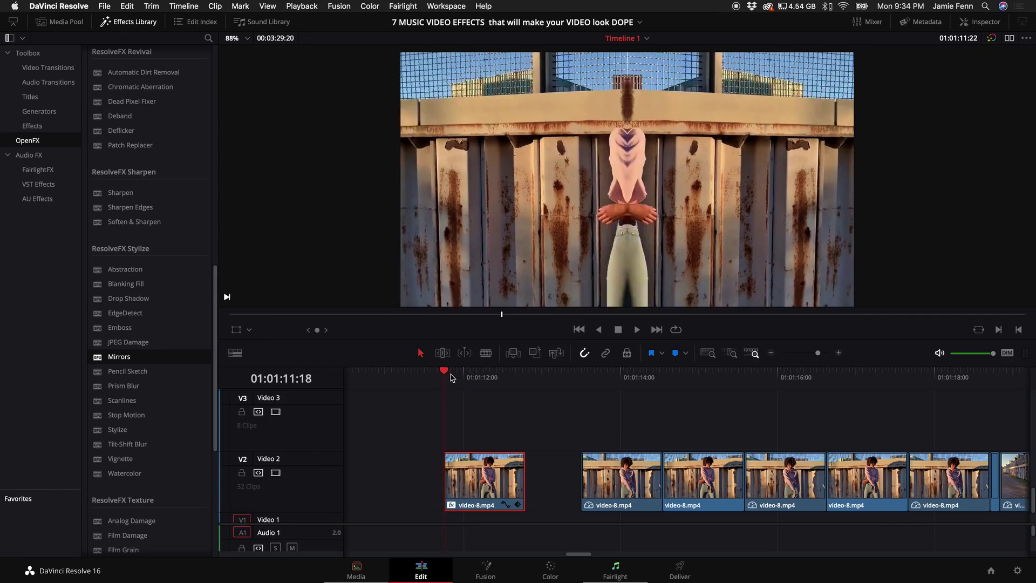
{"action": "key", "text": "space"}
{"action": "left_click", "coordinate": [444, 373]}
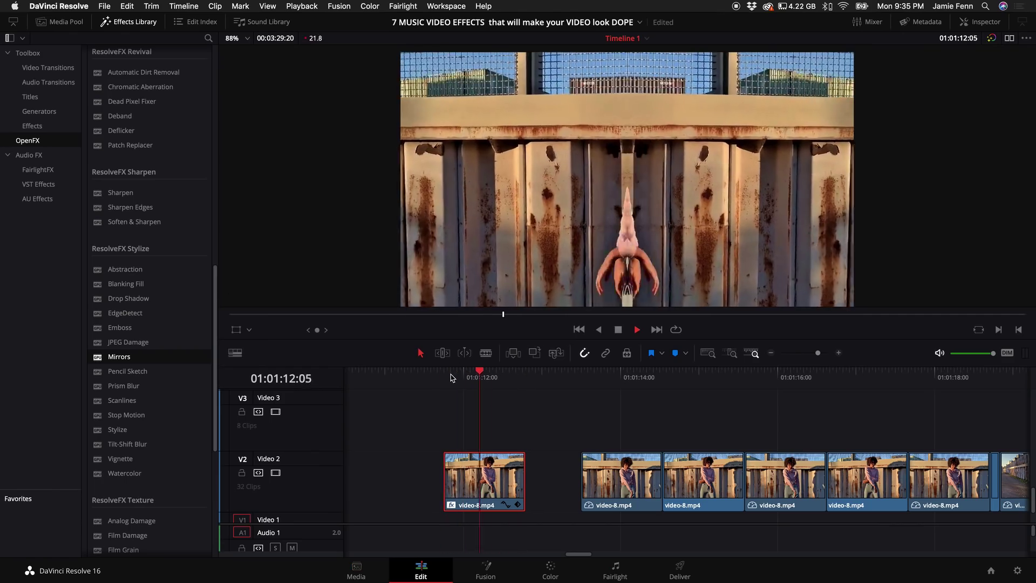
{"action": "left_click", "coordinate": [444, 372]}
{"action": "left_click", "coordinate": [480, 478]}
{"action": "left_click", "coordinate": [986, 22]}
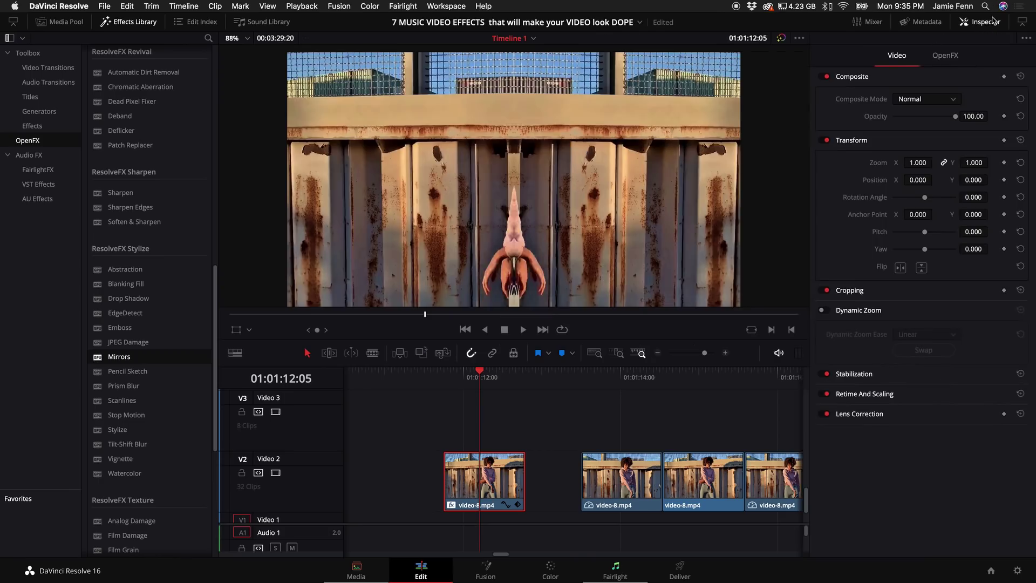
Set Mirrors placement to Kaleidoscope, after trying Rosette, and shift X Position left to 0.432.
{"action": "left_click", "coordinate": [949, 57]}
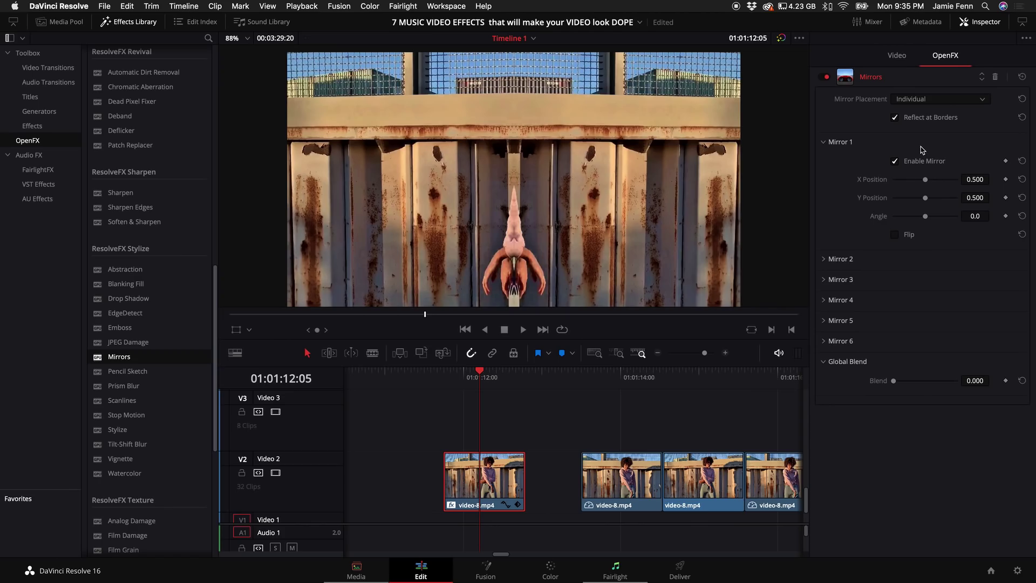
{"action": "left_click", "coordinate": [922, 102]}
{"action": "left_click", "coordinate": [917, 111]}
{"action": "left_click", "coordinate": [912, 99]}
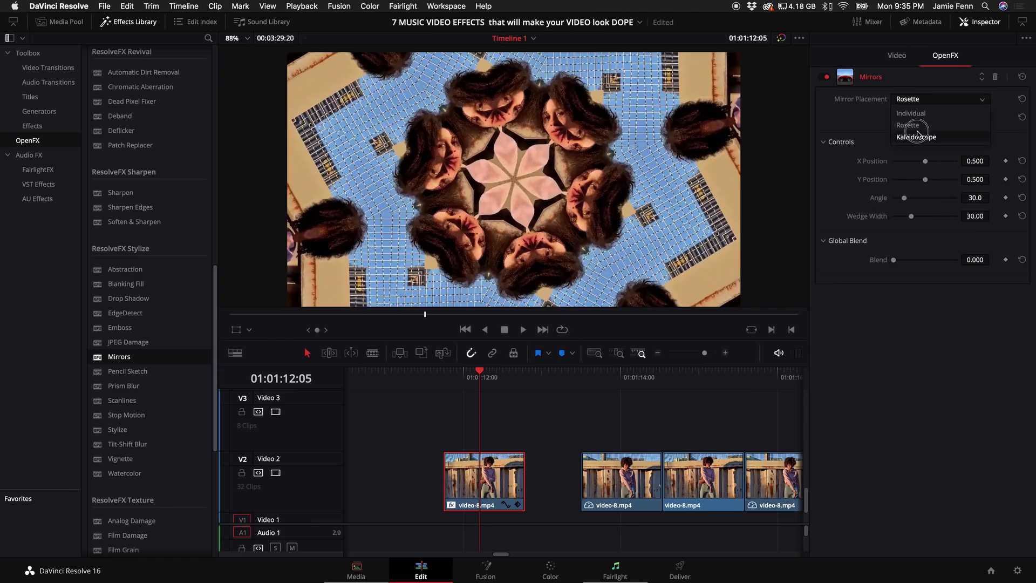
{"action": "left_click", "coordinate": [916, 124]}
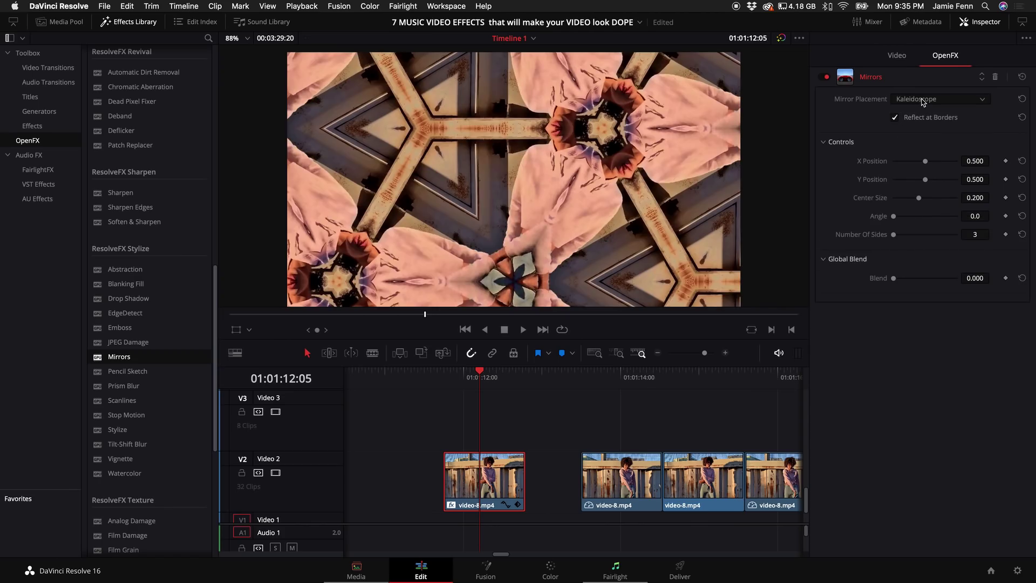
{"action": "left_click", "coordinate": [896, 100]}
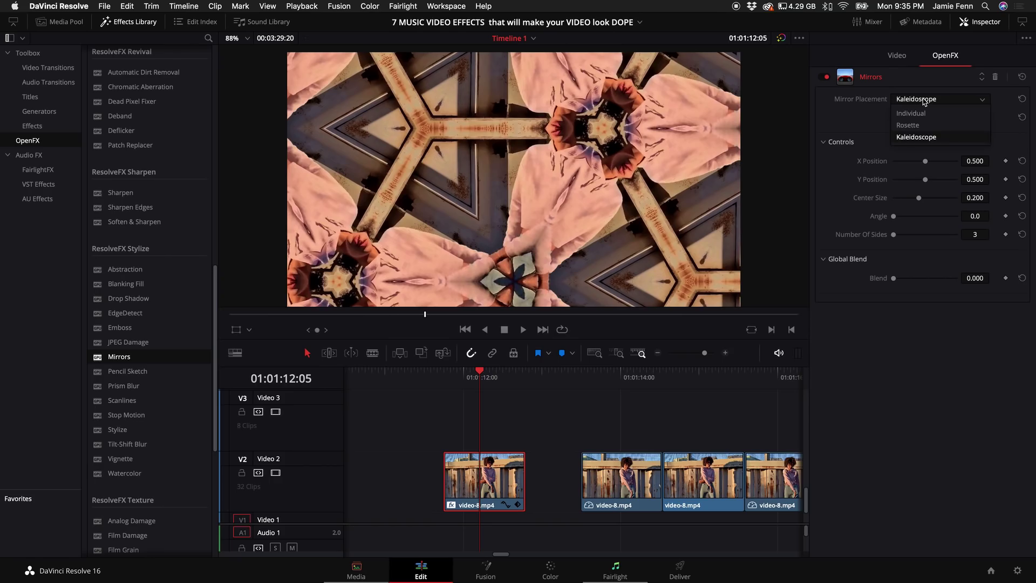
{"action": "left_click", "coordinate": [905, 160]}
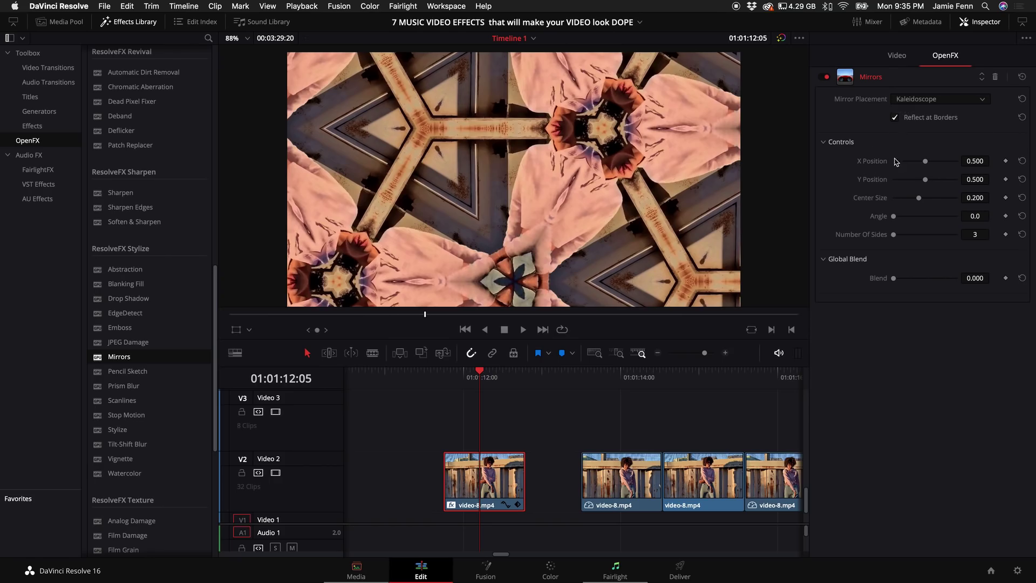
{"action": "mouse_move", "coordinate": [925, 161]}
{"action": "left_mouse_down"}
{"action": "mouse_move", "coordinate": [909, 162]}
{"action": "mouse_move", "coordinate": [921, 162]}
{"action": "left_mouse_up"}
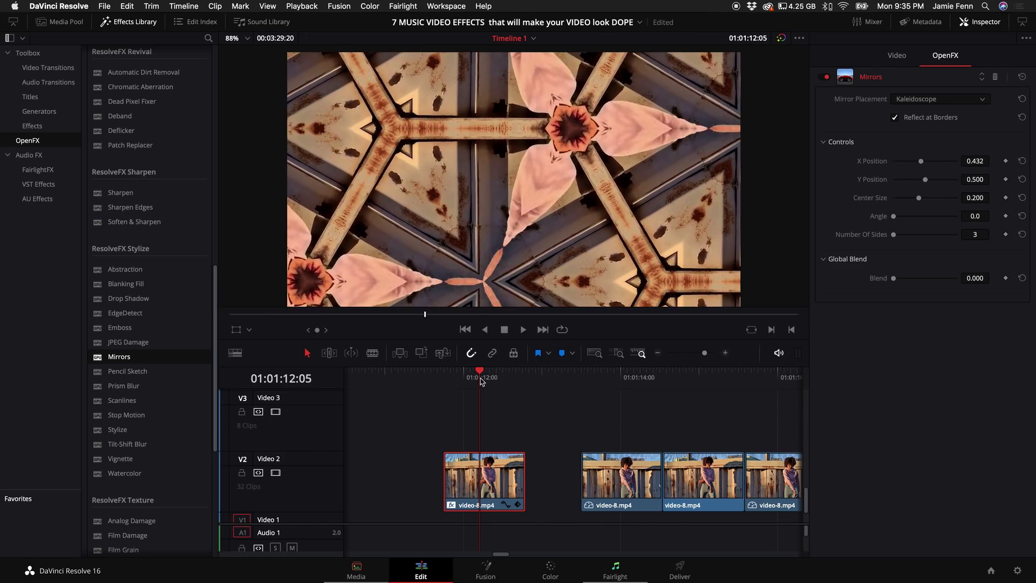
Animate the kaleidoscope X Position from 0.432 at the clip start to 0.712 at 01:01:12:05.
{"action": "left_click_drag", "start_coordinate": [482, 382], "coordinate": [447, 382]}
{"action": "key", "text": "space"}
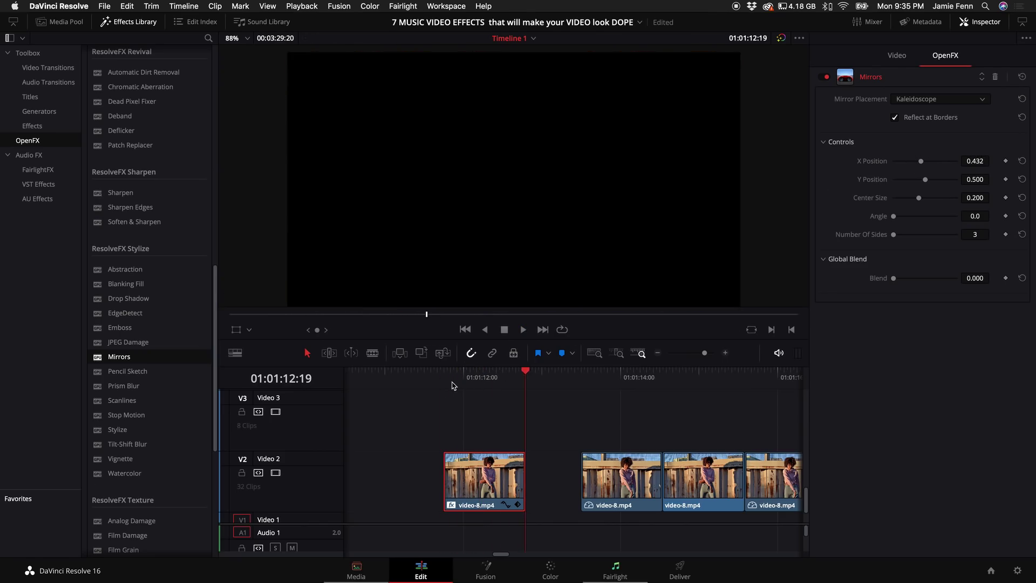
{"action": "key", "text": "space"}
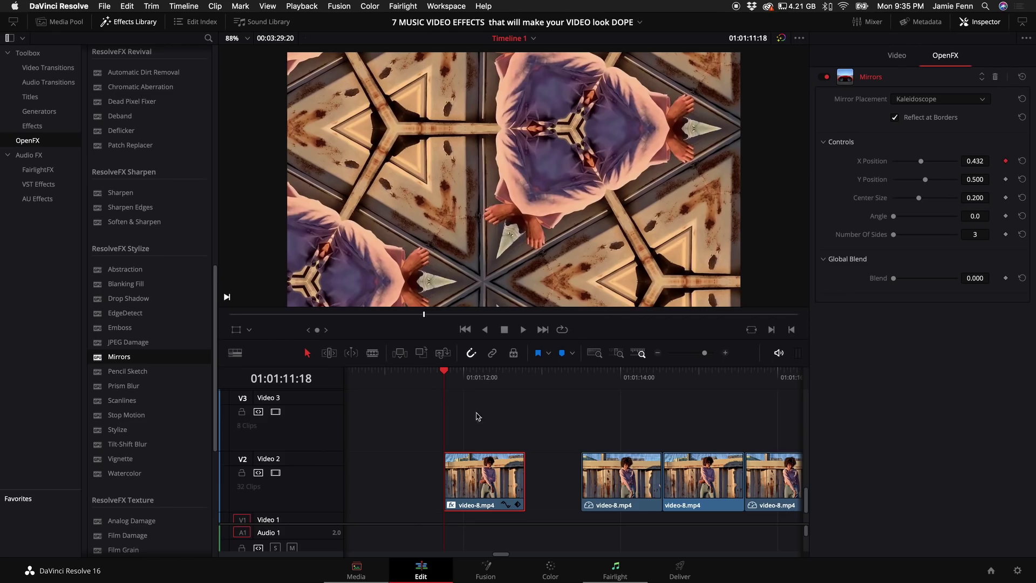
{"action": "left_click_drag", "start_coordinate": [444, 377], "coordinate": [482, 382]}
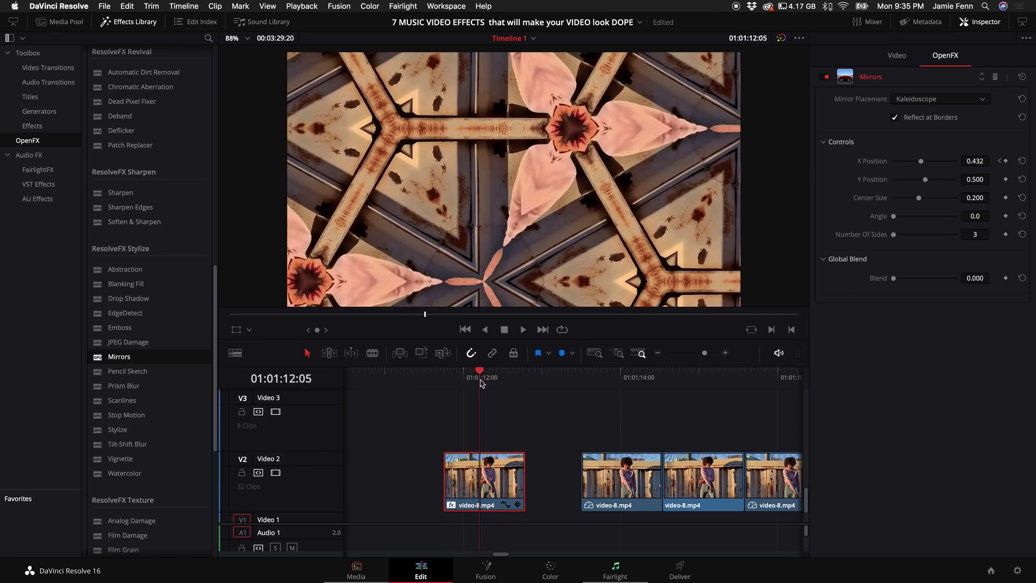
{"action": "left_click_drag", "start_coordinate": [924, 161], "coordinate": [949, 162]}
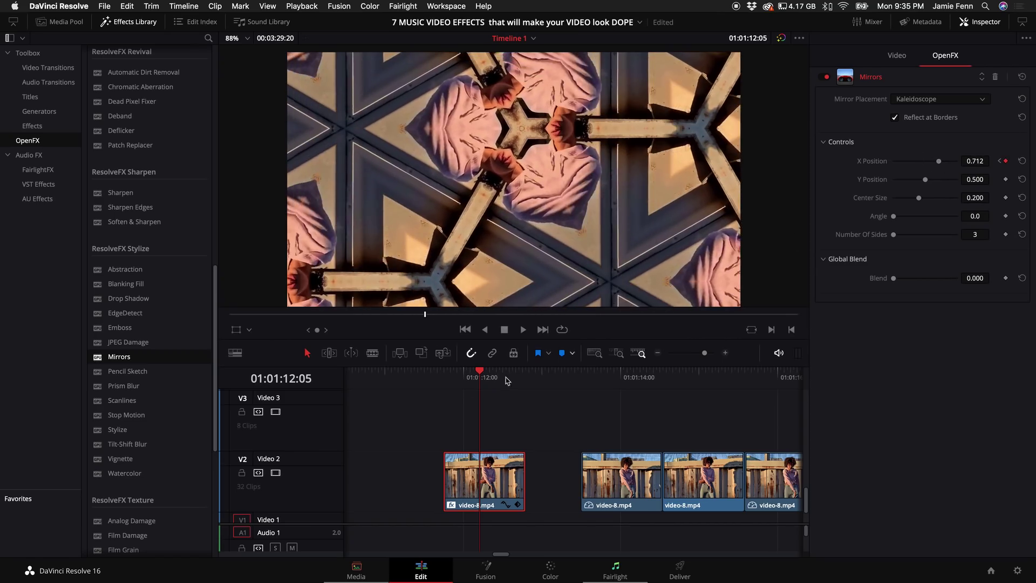
Replay the animated mirror from the clip start several times, then zoom the timeline out.
{"action": "left_click", "coordinate": [447, 378]}
{"action": "key", "text": "space"}
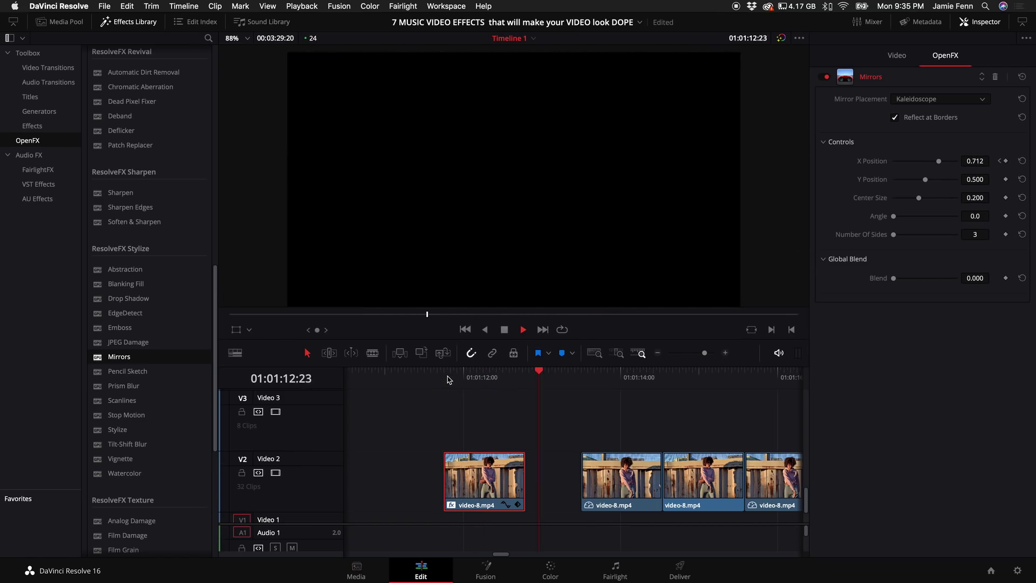
{"action": "left_click", "coordinate": [447, 377]}
{"action": "key", "text": "space"}
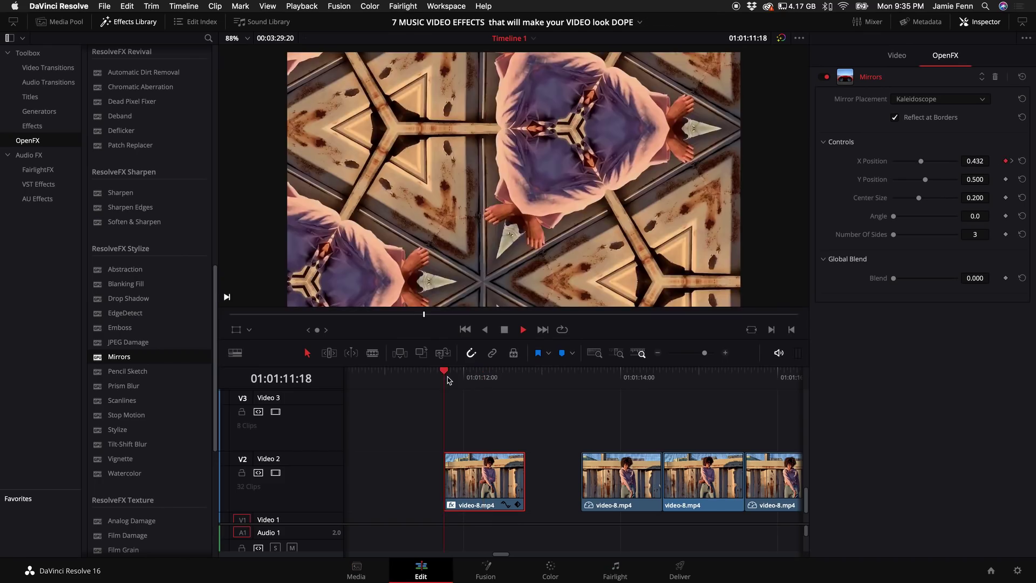
{"action": "key", "text": "space"}
{"action": "left_click", "coordinate": [447, 378]}
{"action": "left_click", "coordinate": [658, 353]}
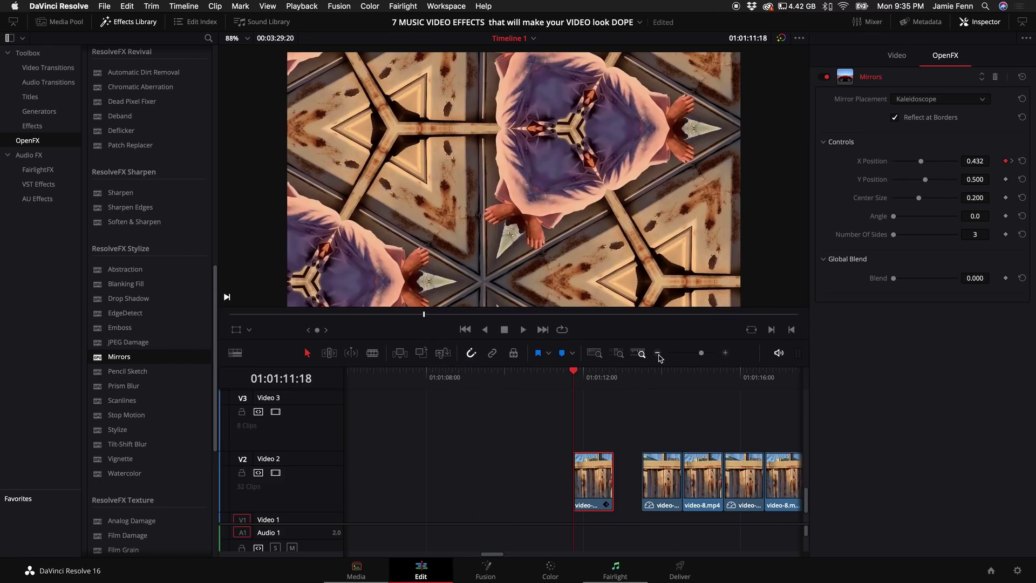
Switch Mirrors to Individual placement with Mirror 1 at X 0.652, angled −51.8, and preview.
{"action": "left_click", "coordinate": [941, 98]}
{"action": "left_click", "coordinate": [918, 113]}
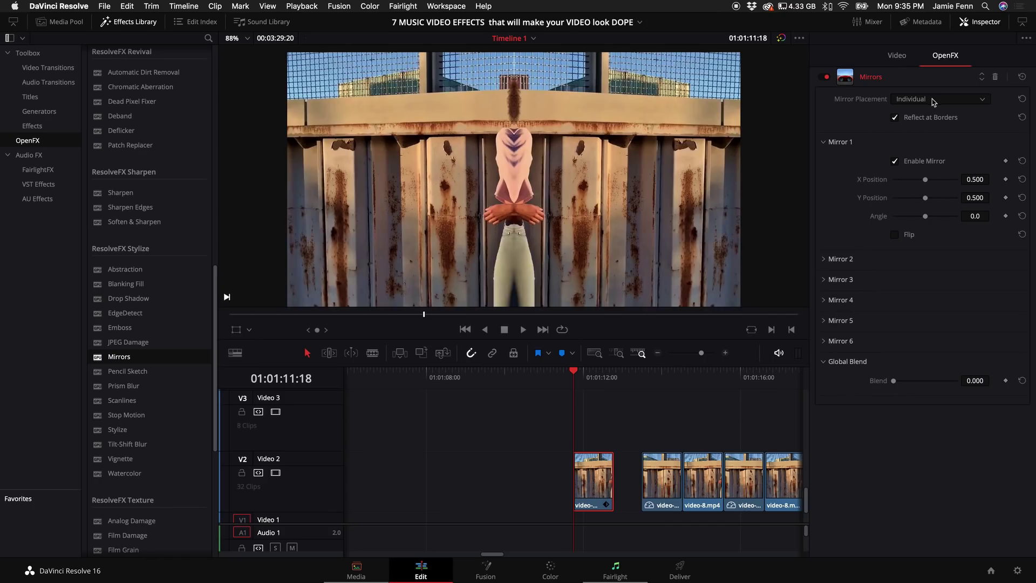
{"action": "mouse_move", "coordinate": [926, 180]}
{"action": "left_mouse_down"}
{"action": "mouse_move", "coordinate": [905, 185]}
{"action": "mouse_move", "coordinate": [929, 198]}
{"action": "mouse_move", "coordinate": [905, 205]}
{"action": "mouse_move", "coordinate": [924, 182]}
{"action": "mouse_move", "coordinate": [938, 185]}
{"action": "left_mouse_up"}
{"action": "mouse_move", "coordinate": [926, 221]}
{"action": "left_mouse_down"}
{"action": "mouse_move", "coordinate": [937, 221]}
{"action": "mouse_move", "coordinate": [907, 222]}
{"action": "left_mouse_up"}
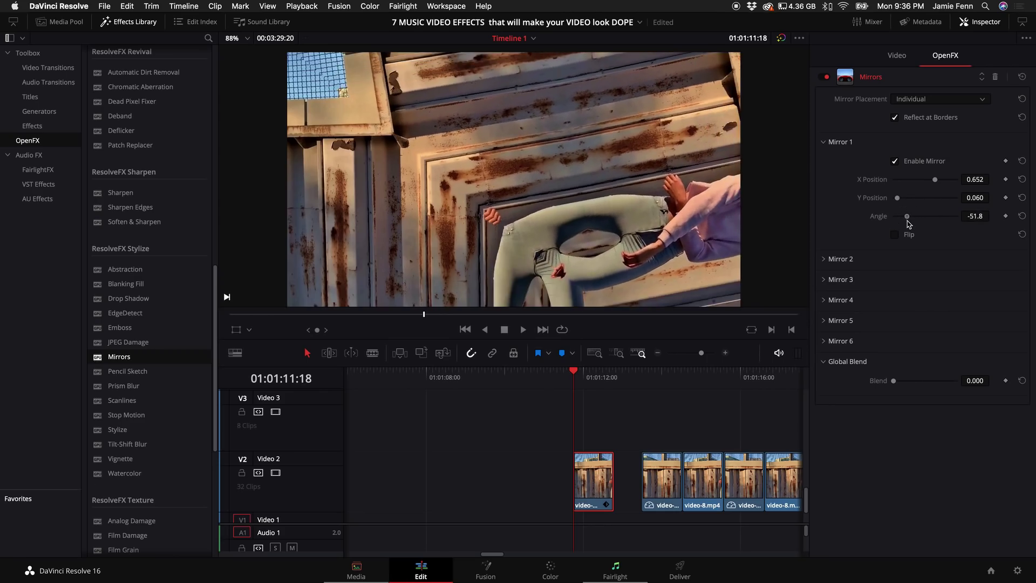
{"action": "key", "text": "space"}
{"action": "left_click", "coordinate": [579, 374]}
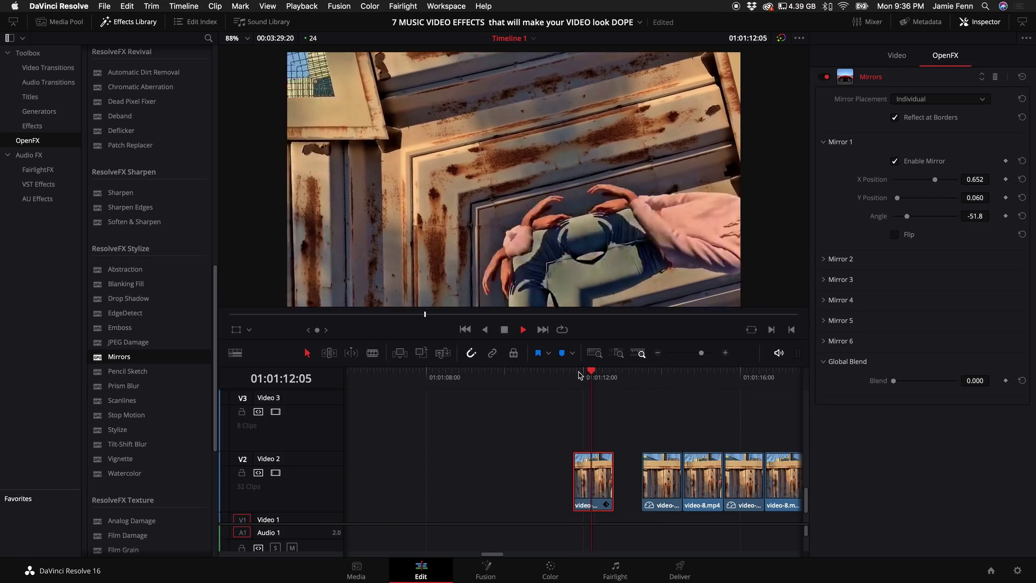
{"action": "key", "text": "space"}
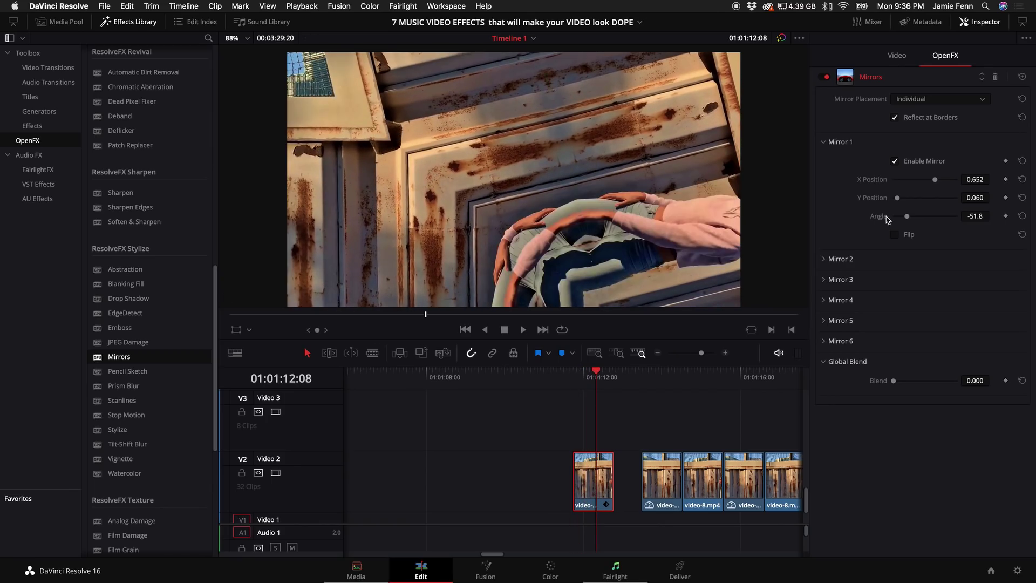
Enable Mirror 2 at X 0.780, Y 0.746, then change placement to Rosette.
{"action": "left_click", "coordinate": [834, 259]}
{"action": "left_click", "coordinate": [895, 278]}
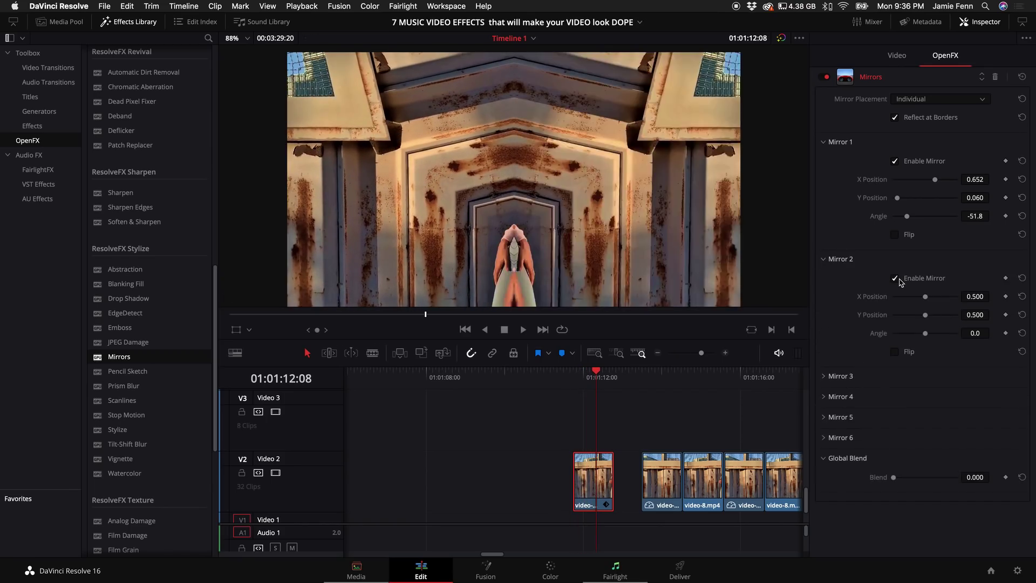
{"action": "left_click_drag", "start_coordinate": [937, 296], "coordinate": [941, 316]}
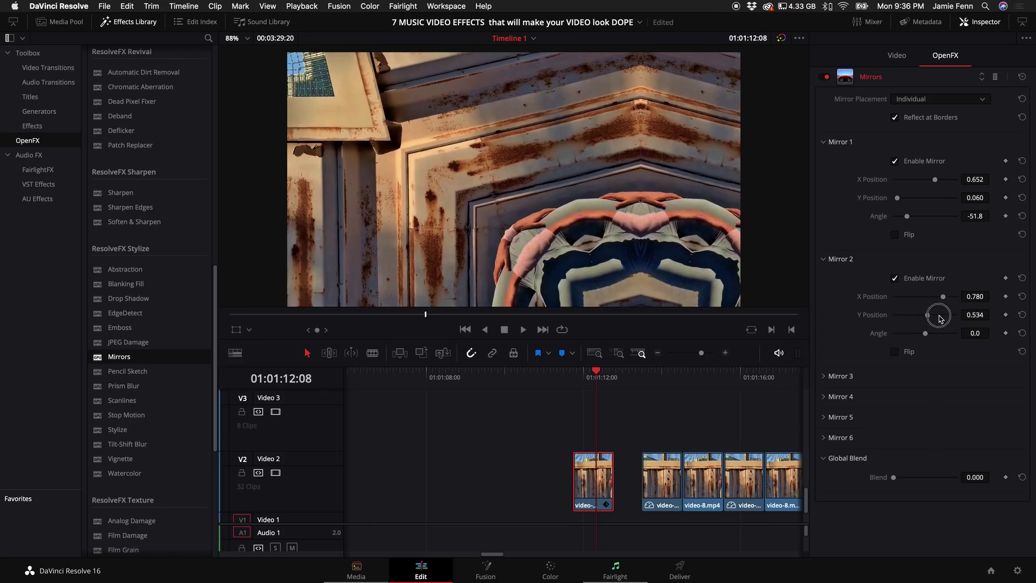
{"action": "left_click", "coordinate": [912, 103]}
{"action": "left_click", "coordinate": [918, 138]}
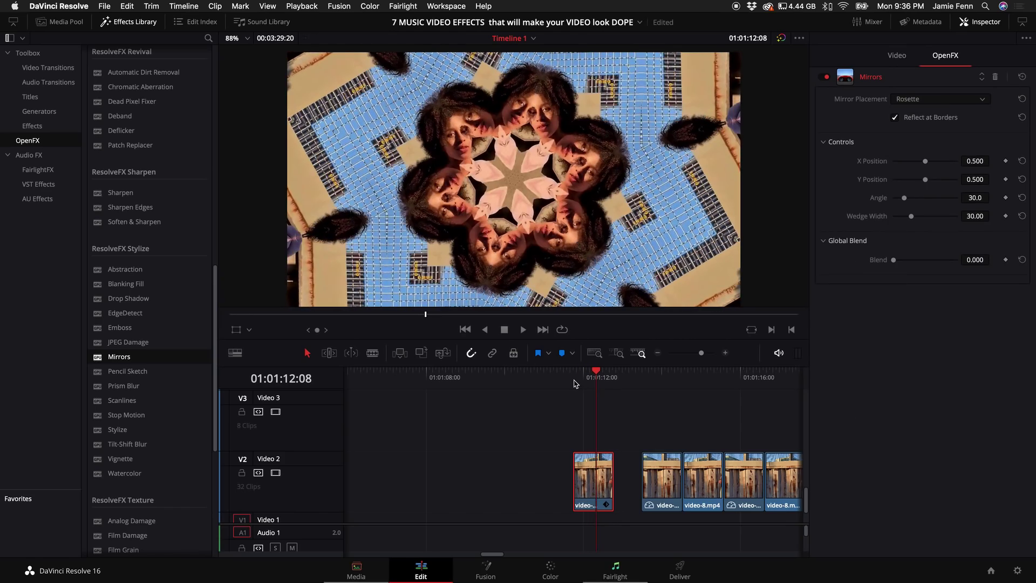
Preview the rosette clip, then replay the earlier effects section from 01:00:20:01.
{"action": "left_click", "coordinate": [576, 384]}
{"action": "key", "text": "space"}
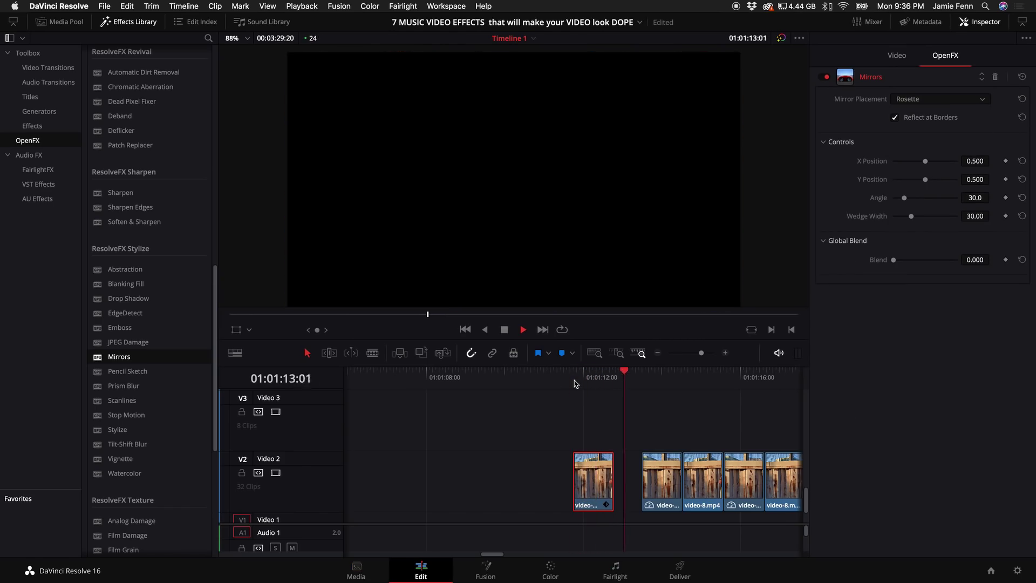
{"action": "left_click", "coordinate": [576, 384]}
{"action": "key", "text": "space"}
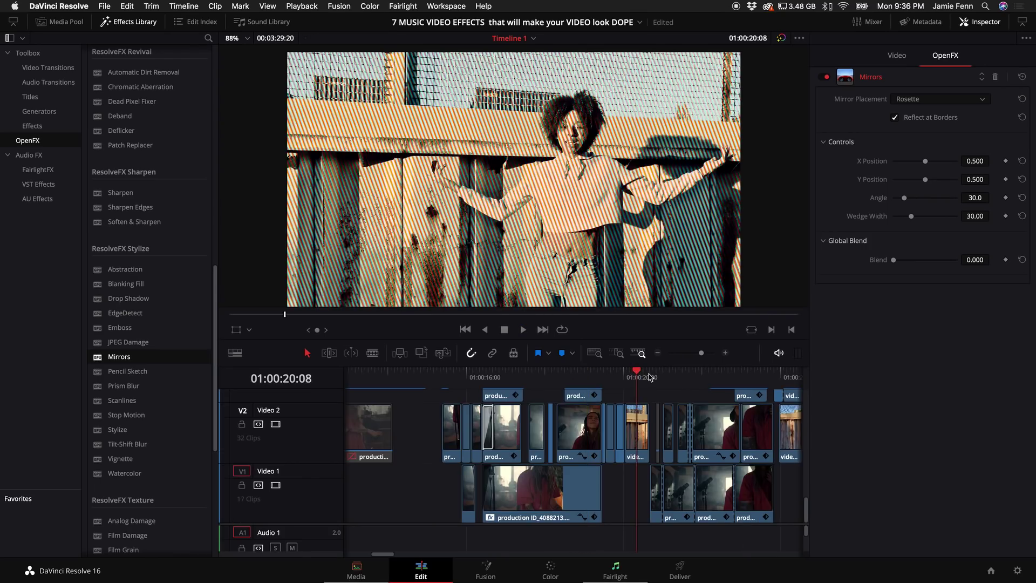
{"action": "left_click", "coordinate": [630, 377]}
{"action": "key", "text": "space"}
{"action": "left_click", "coordinate": [630, 377]}
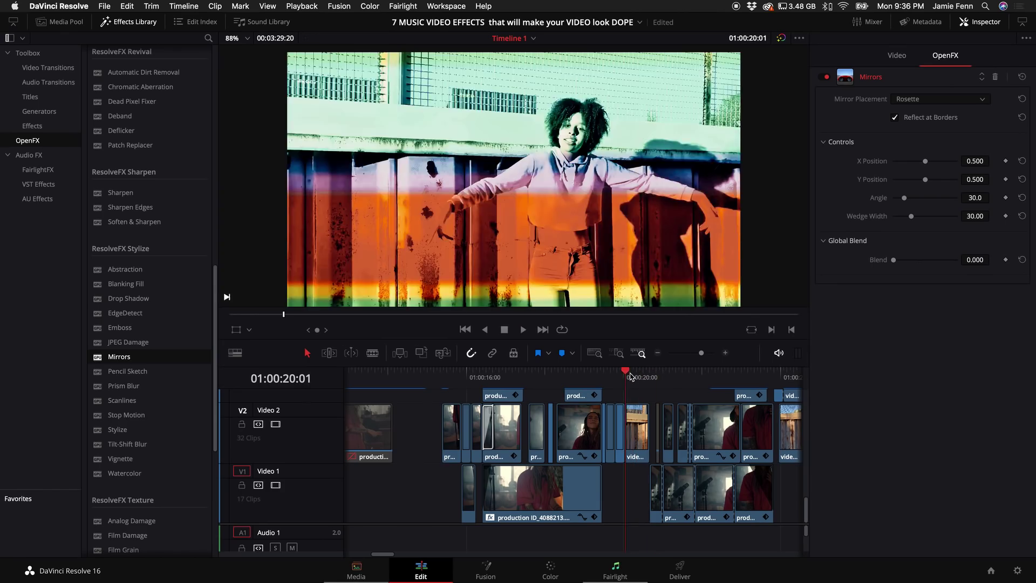
{"action": "left_click", "coordinate": [630, 376]}
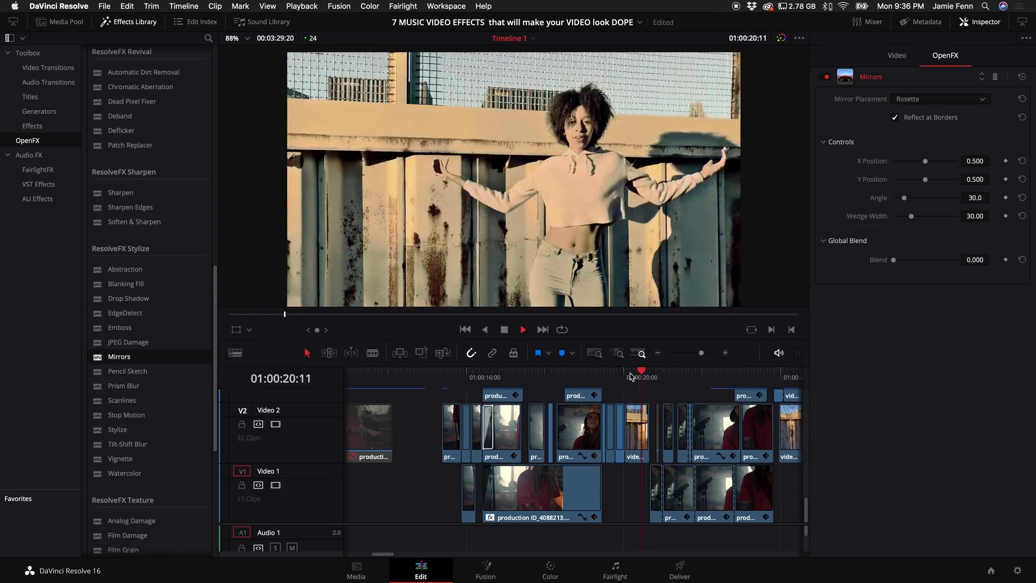
{"action": "left_click", "coordinate": [630, 376]}
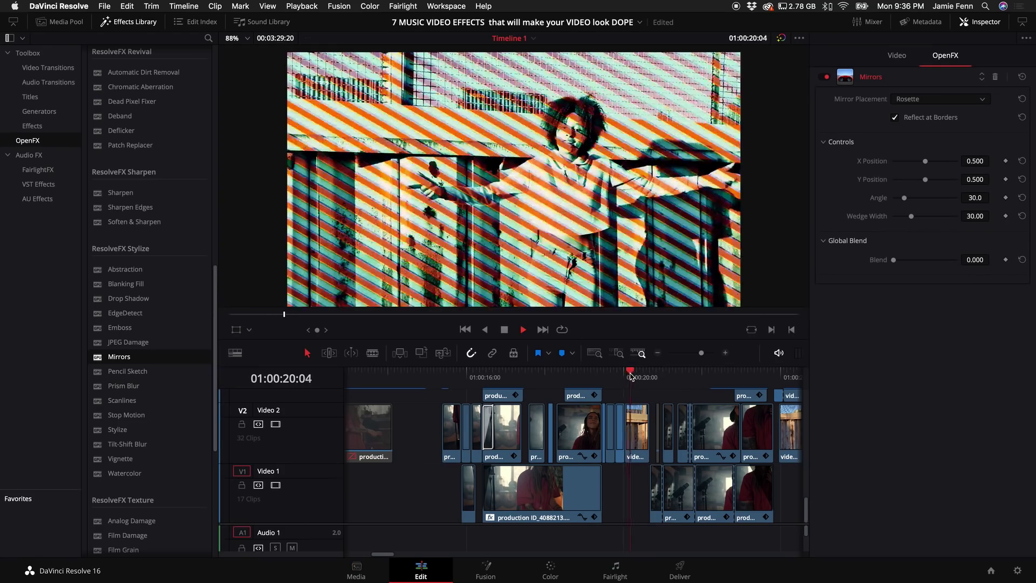
Move the short production clip from Video 1 up onto Video 2 and zoom the timeline in.
{"action": "scroll", "coordinate": [631, 431], "scroll_direction": "right", "scroll_amount": 10}
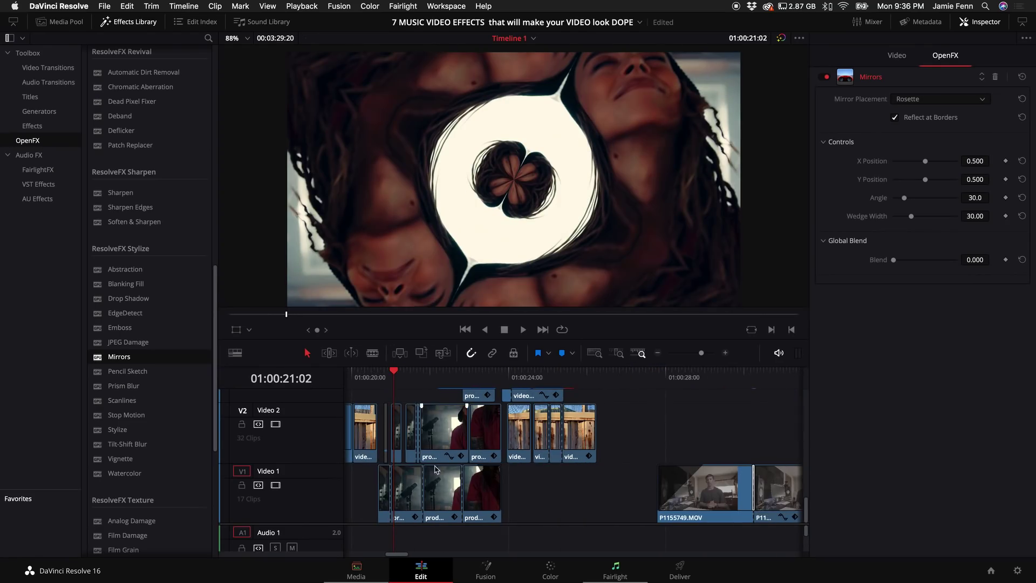
{"action": "left_click", "coordinate": [387, 500]}
{"action": "left_click_drag", "start_coordinate": [387, 500], "coordinate": [762, 421]}
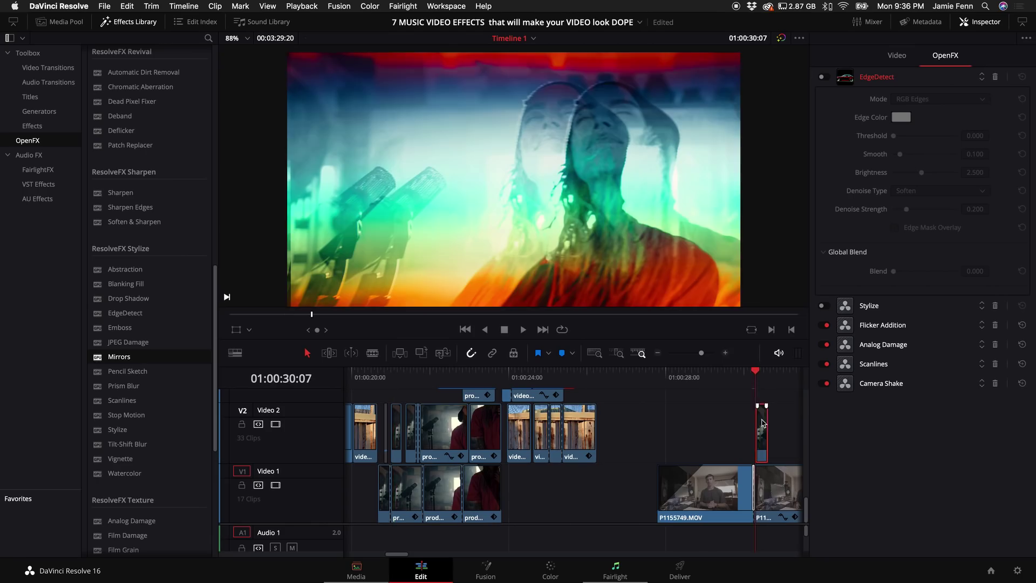
{"action": "key", "text": "super+equal"}
{"action": "key", "text": "super+equal"}
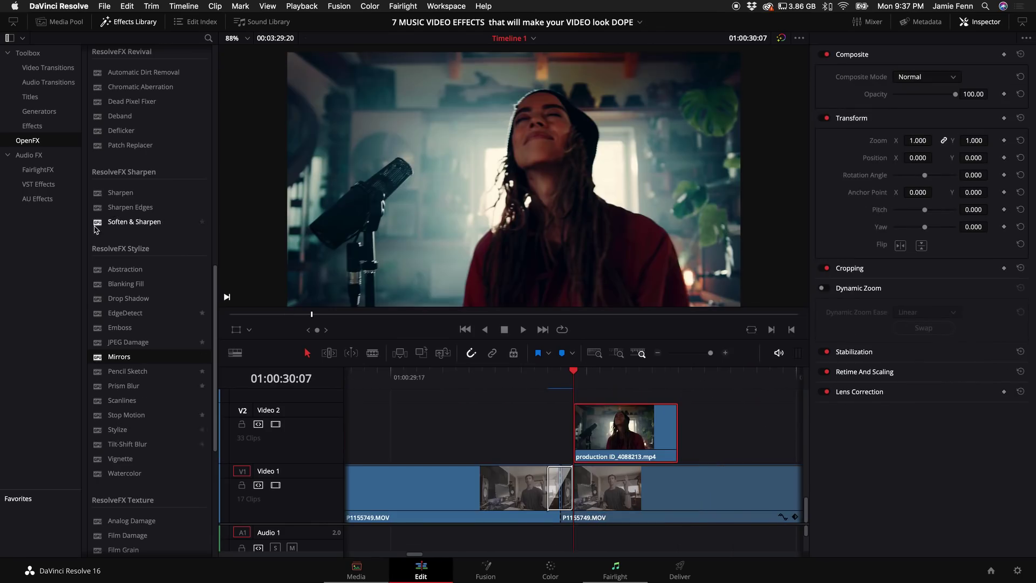
Apply the Scanlines effect to the singer clip and preview it.
{"action": "left_click", "coordinate": [123, 400]}
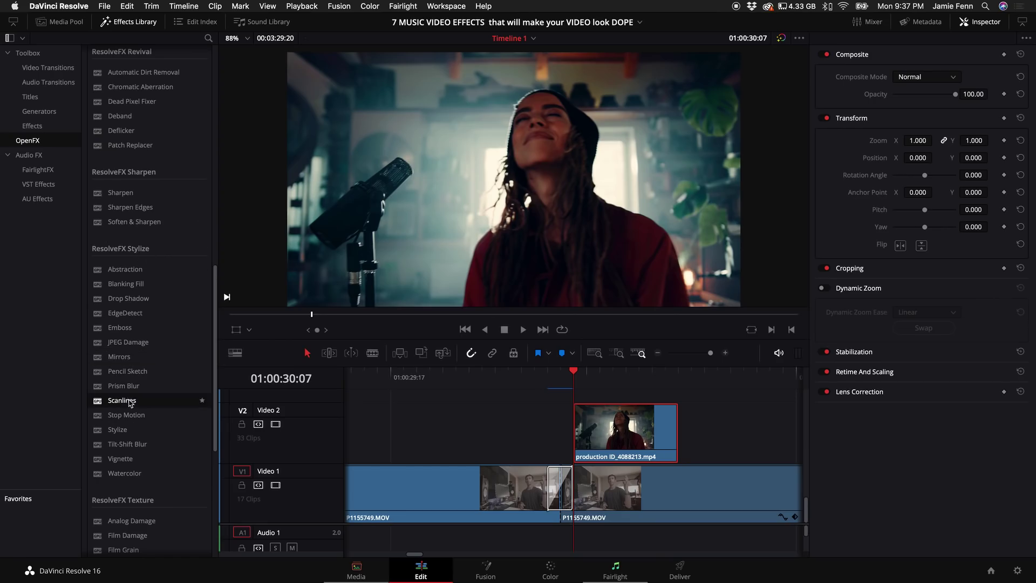
{"action": "left_click_drag", "start_coordinate": [123, 406], "coordinate": [610, 450]}
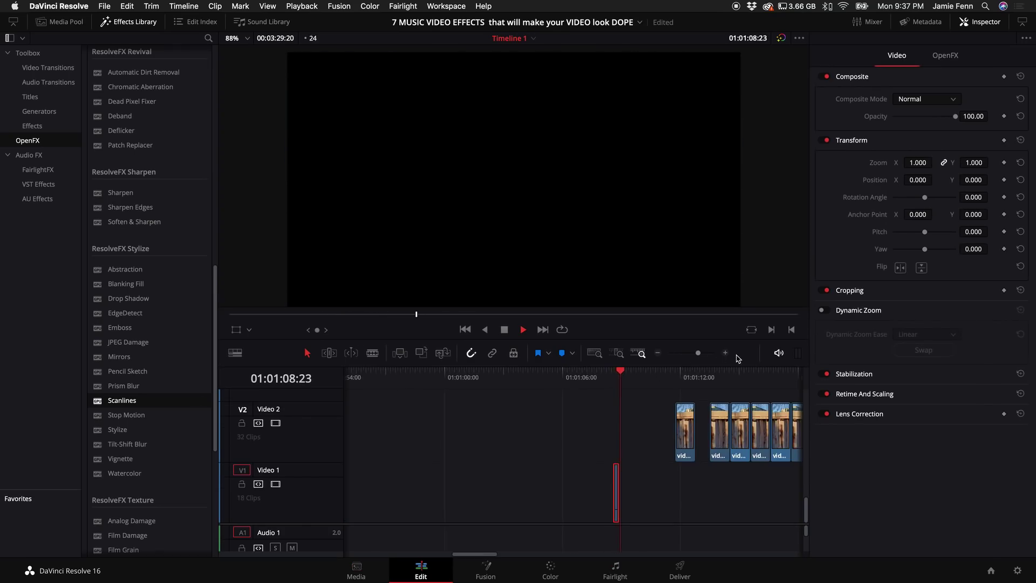
{"action": "left_click", "coordinate": [726, 353]}
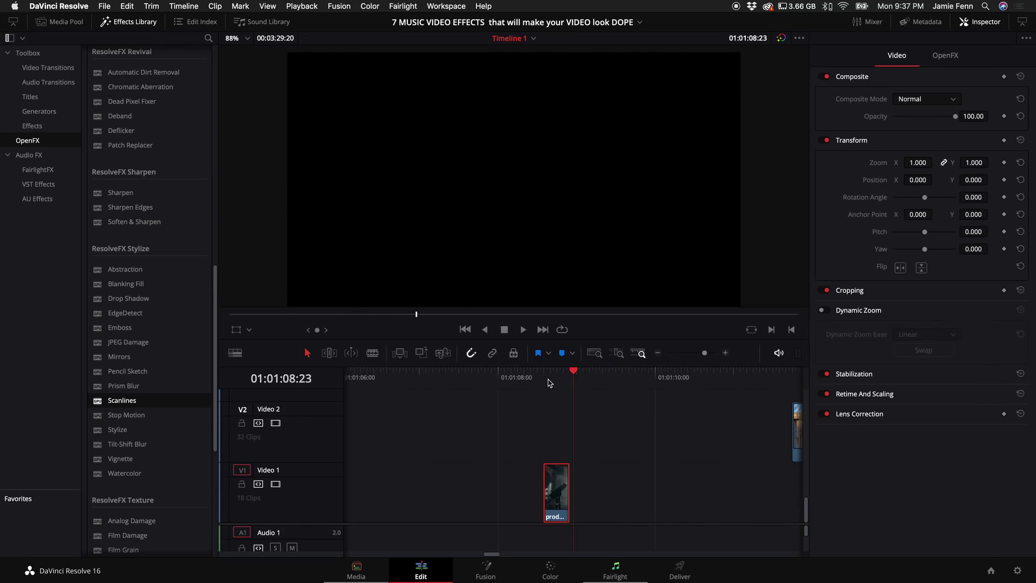
{"action": "left_click", "coordinate": [545, 378]}
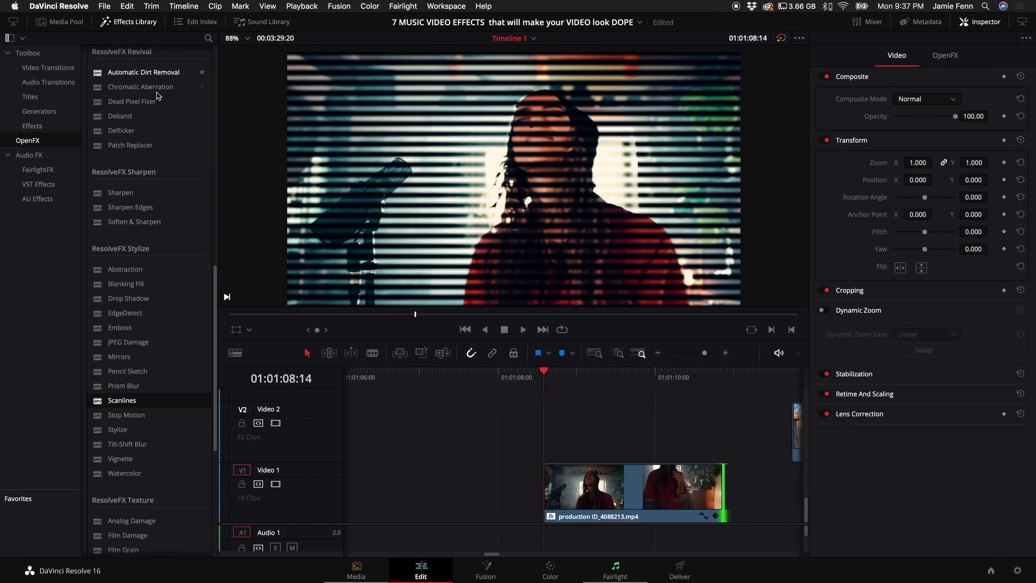
{"action": "key", "text": "space"}
Close the Effects Library, enlarge the viewer, and select the scanlined clip on Video 1.
{"action": "left_click", "coordinate": [128, 22]}
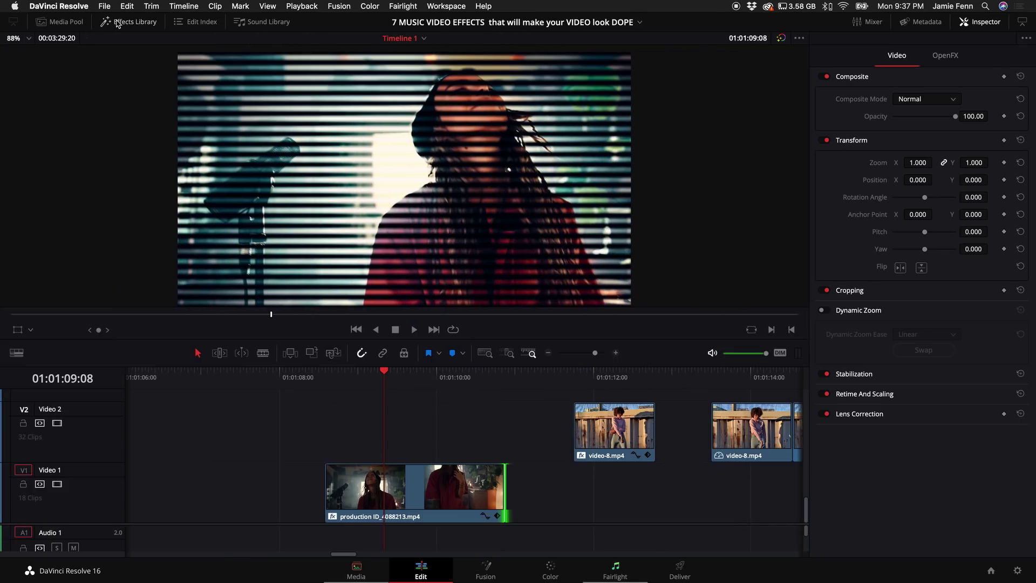
{"action": "left_click_drag", "start_coordinate": [537, 338], "coordinate": [536, 378]}
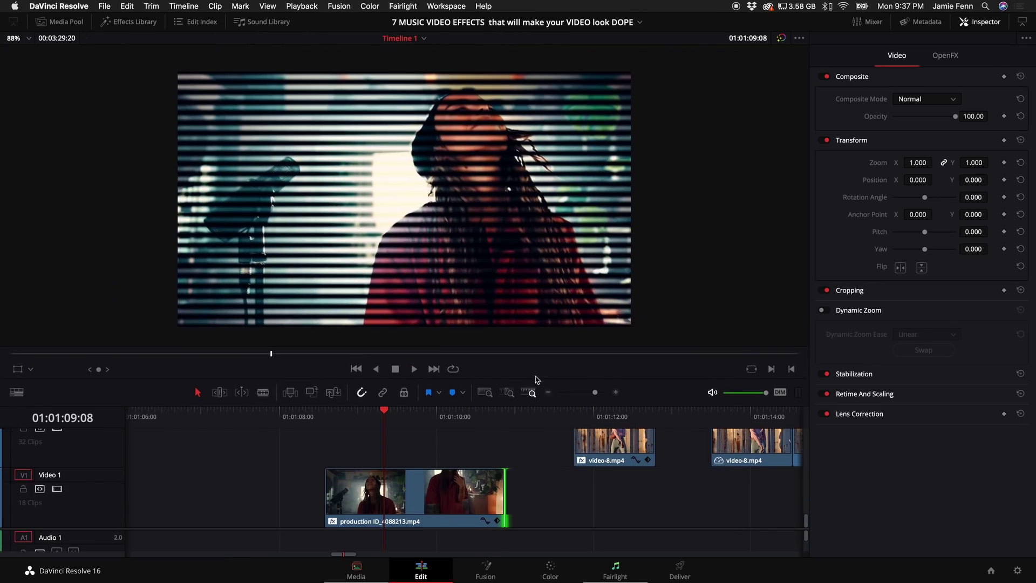
{"action": "left_click", "coordinate": [364, 488]}
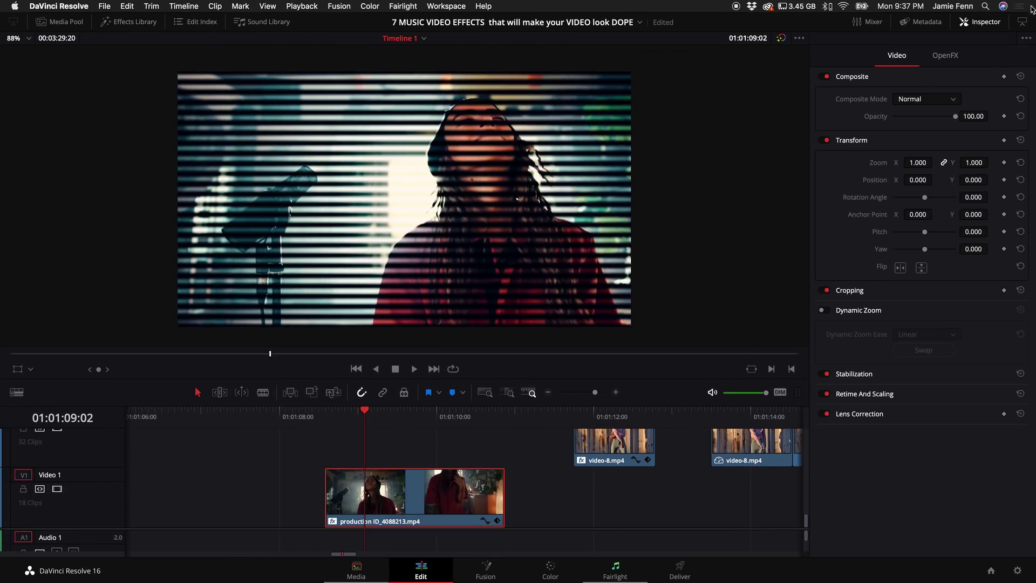
Set Scanlines Line Frequency 4.38 and RGB offsets 0.492, −0.322, −0.288, keeping white lines.
{"action": "left_click", "coordinate": [945, 57]}
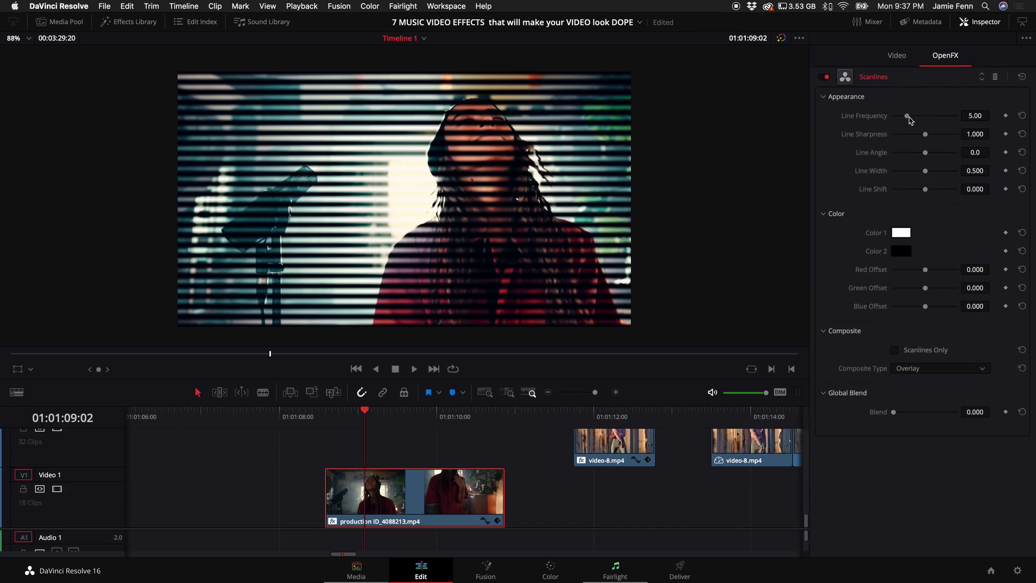
{"action": "left_click_drag", "start_coordinate": [909, 116], "coordinate": [905, 117]}
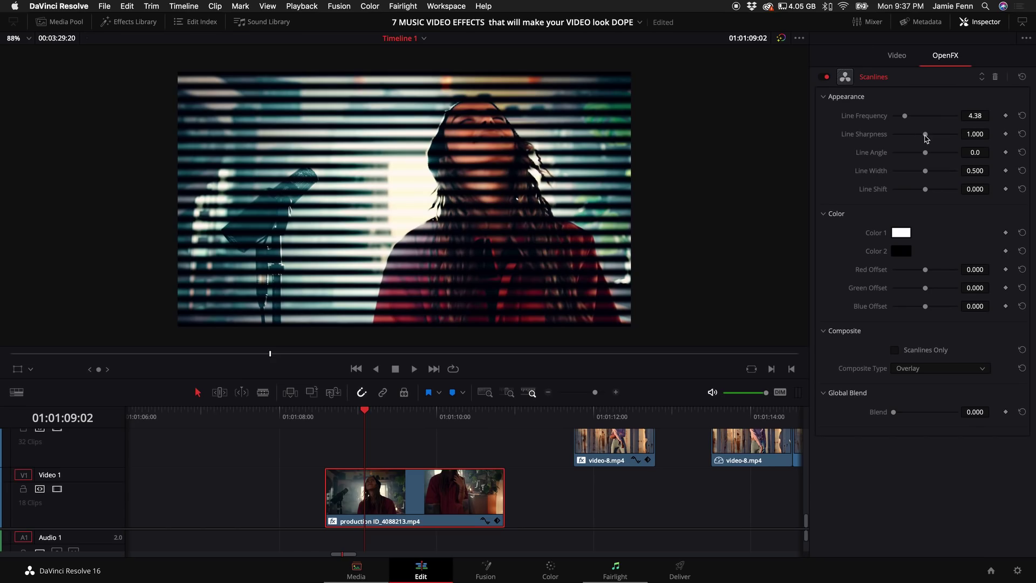
{"action": "left_click", "coordinate": [902, 233]}
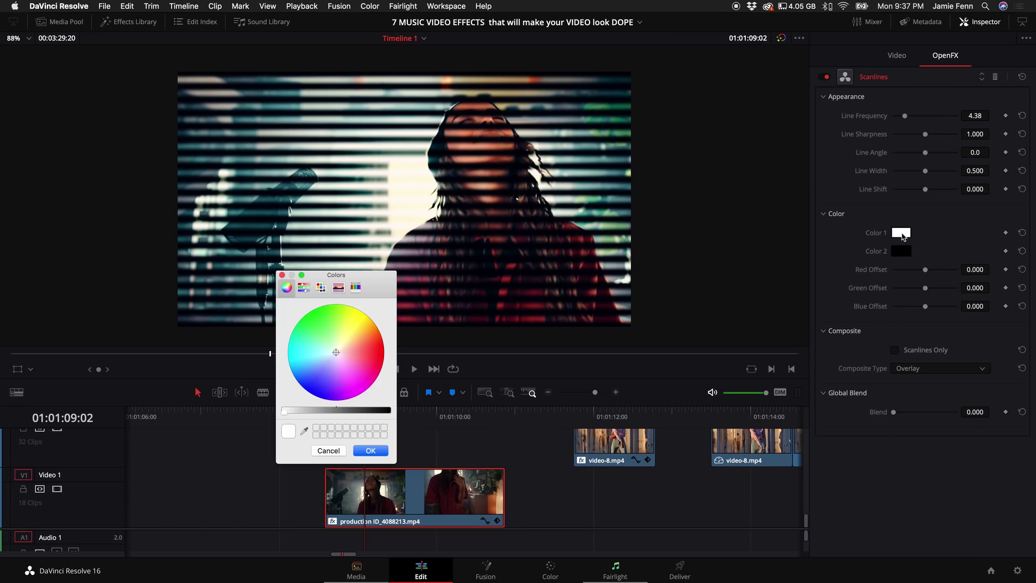
{"action": "left_click_drag", "start_coordinate": [301, 363], "coordinate": [355, 367]}
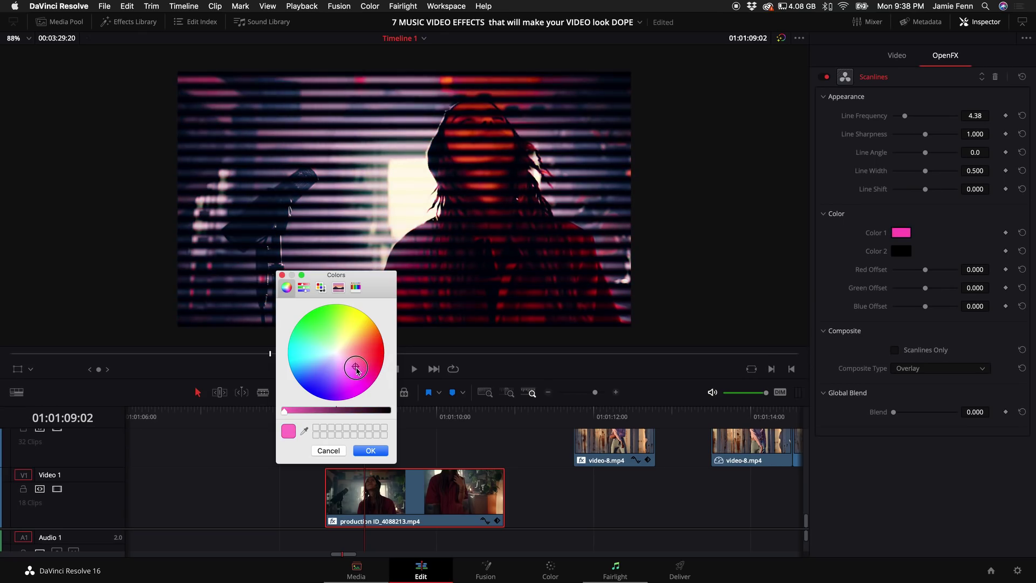
{"action": "left_click", "coordinate": [369, 451]}
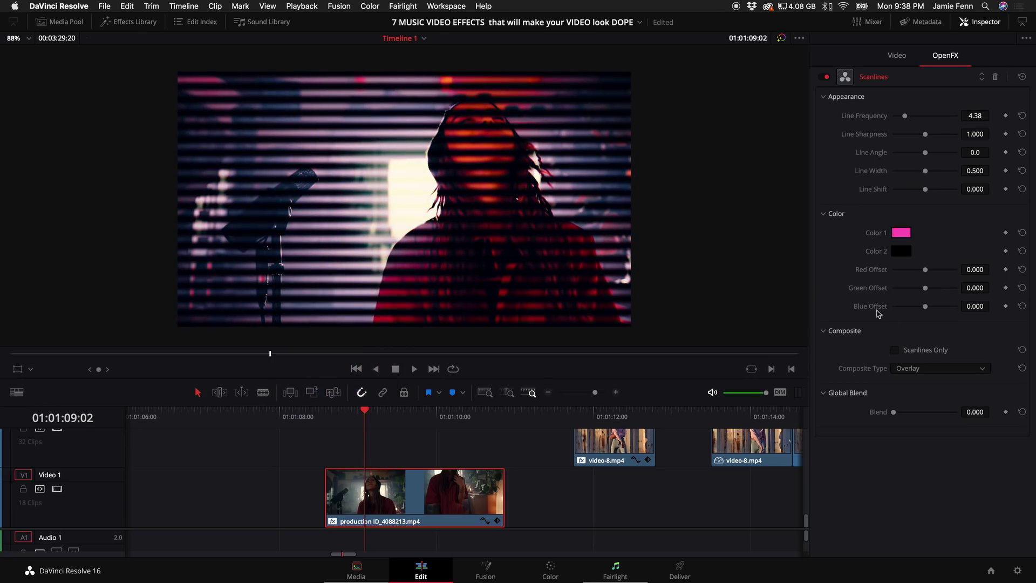
{"action": "key", "text": "super+z"}
{"action": "left_click_drag", "start_coordinate": [924, 269], "coordinate": [916, 313]}
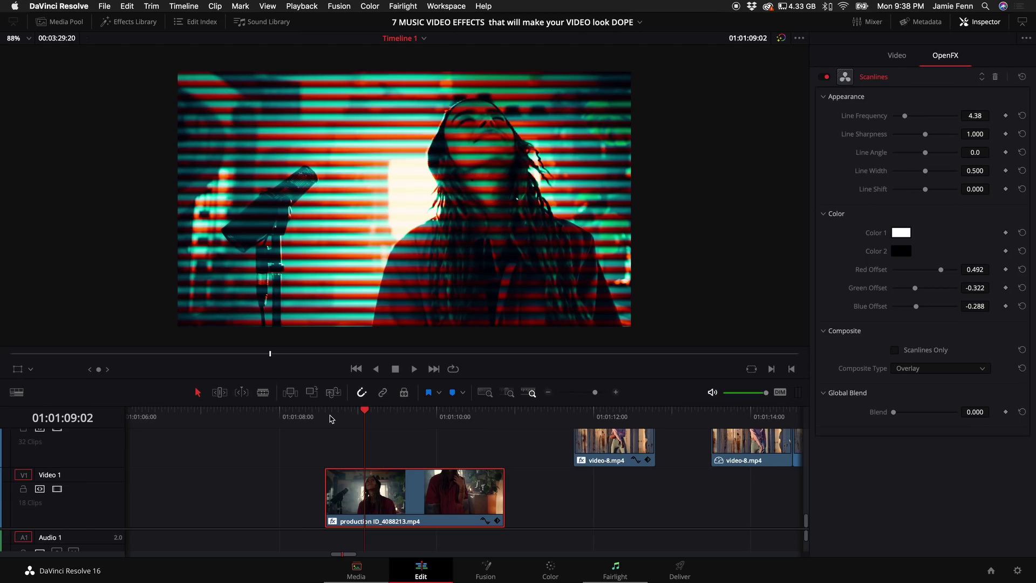
{"action": "left_click", "coordinate": [328, 416]}
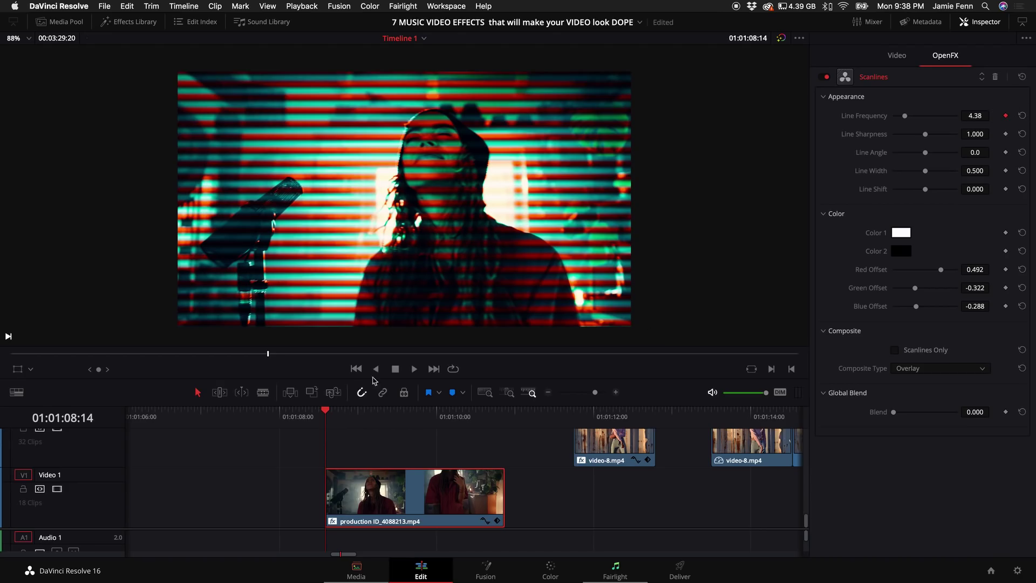
Save the project and keyframe a lower Line Frequency at the clip start.
{"action": "key", "text": "super+s"}
{"action": "key", "text": "space"}
{"action": "key", "text": "space"}
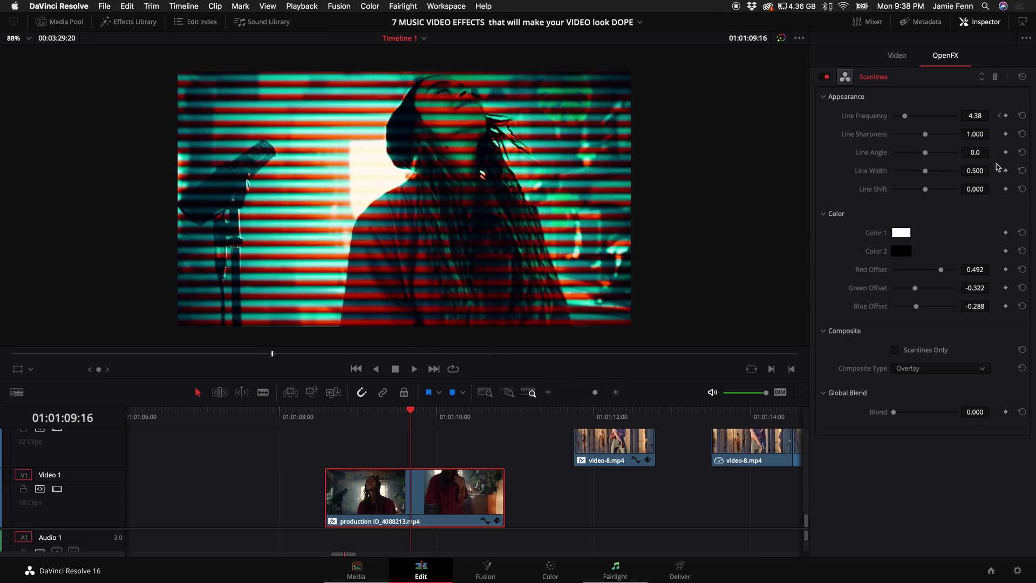
{"action": "left_click_drag", "start_coordinate": [907, 119], "coordinate": [898, 120]}
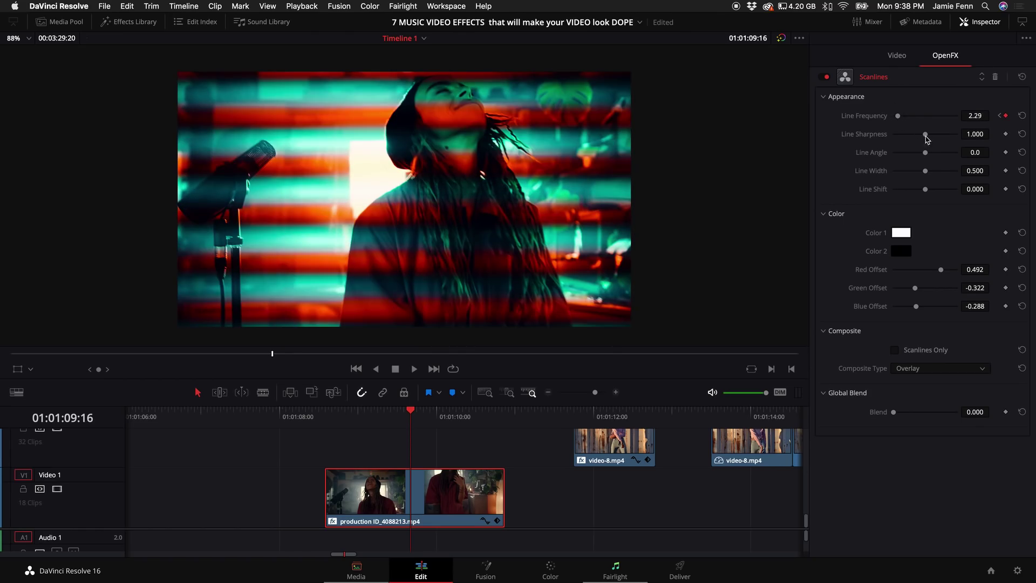
{"action": "mouse_move", "coordinate": [410, 412]}
{"action": "left_mouse_down"}
{"action": "mouse_move", "coordinate": [446, 412]}
{"action": "mouse_move", "coordinate": [417, 413]}
{"action": "left_mouse_up"}
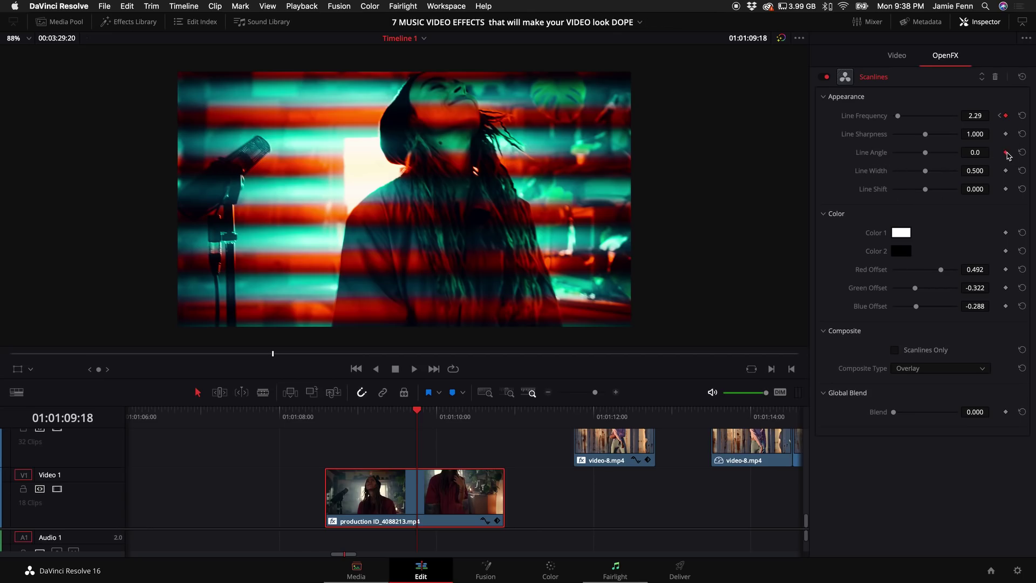
At the clip end, keyframe Line Angle 180 and much finer lines, then play the animation.
{"action": "left_click_drag", "start_coordinate": [419, 416], "coordinate": [491, 416]}
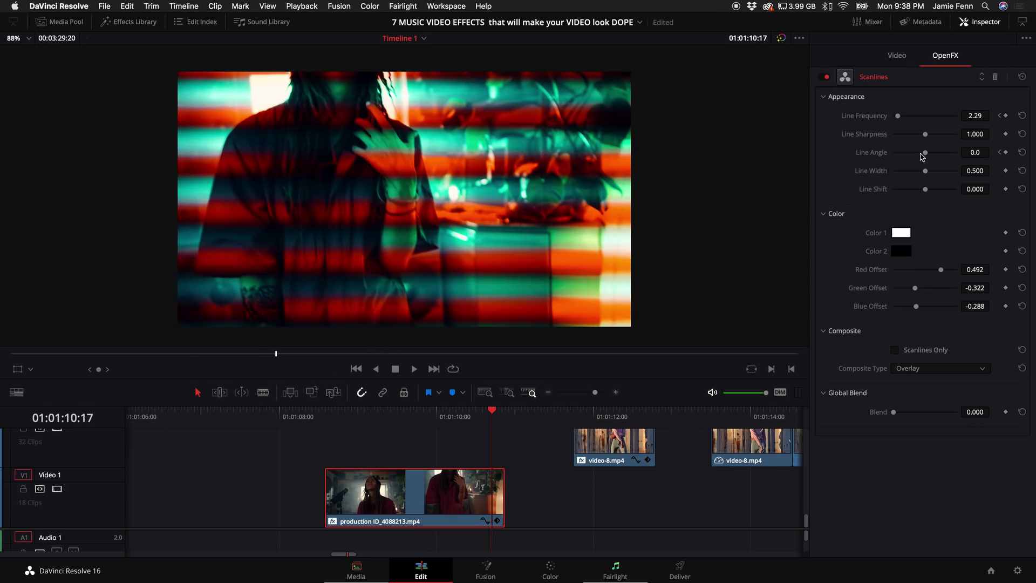
{"action": "left_click_drag", "start_coordinate": [926, 152], "coordinate": [971, 155]}
{"action": "left_click_drag", "start_coordinate": [898, 115], "coordinate": [966, 120]}
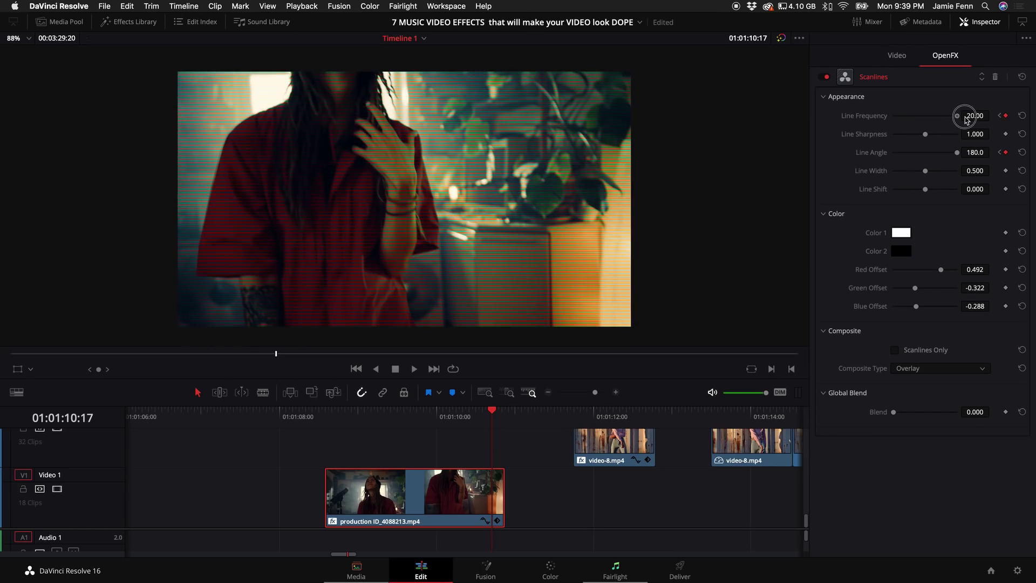
{"action": "left_click_drag", "start_coordinate": [377, 419], "coordinate": [324, 424]}
{"action": "key", "text": "space"}
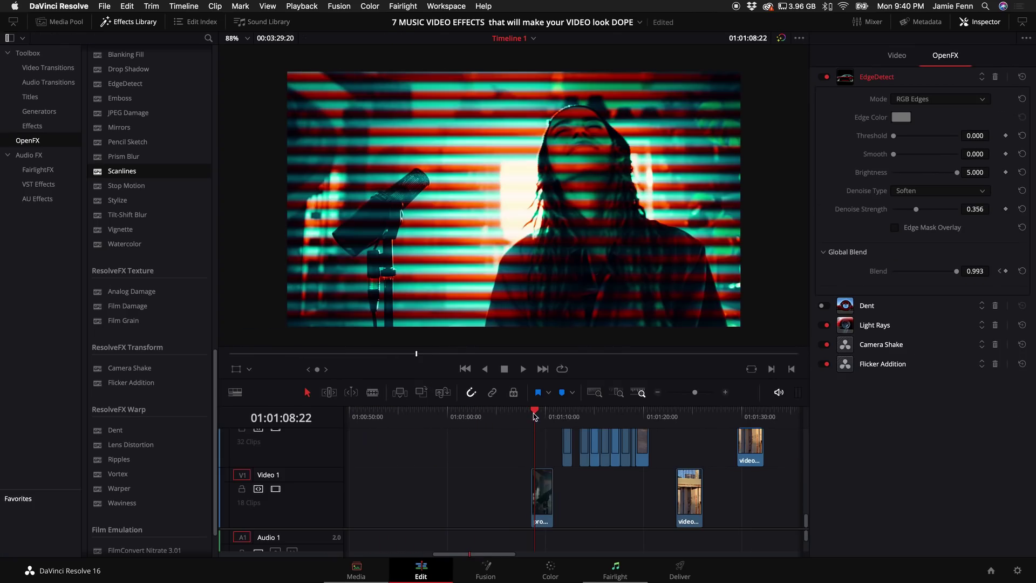
{"action": "left_click_drag", "start_coordinate": [534, 415], "coordinate": [533, 416]}
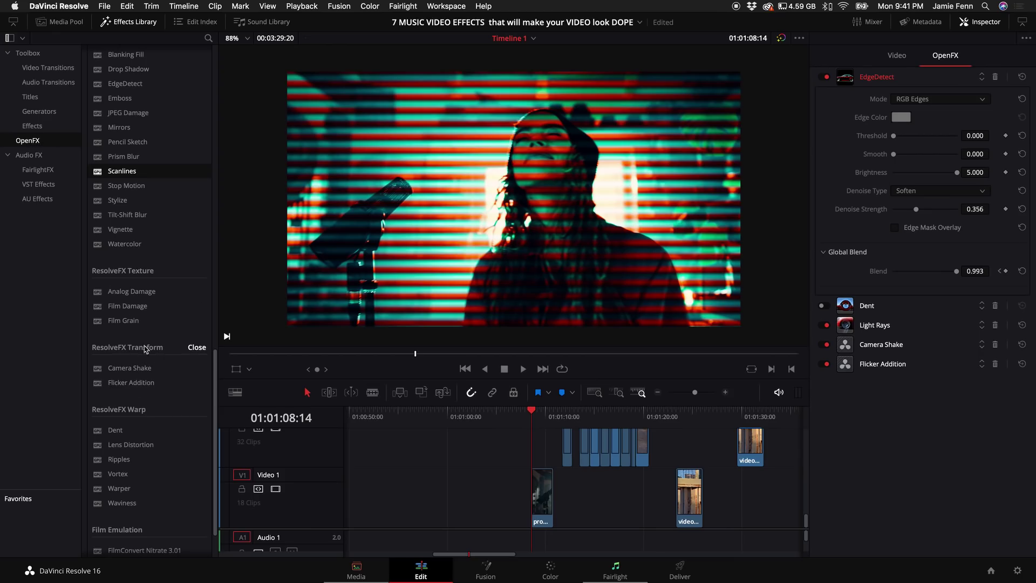
Apply Flicker Addition to the singer clip and raise its Range to 0.805.
{"action": "left_click_drag", "start_coordinate": [125, 383], "coordinate": [543, 492]}
{"action": "left_click", "coordinate": [533, 416]}
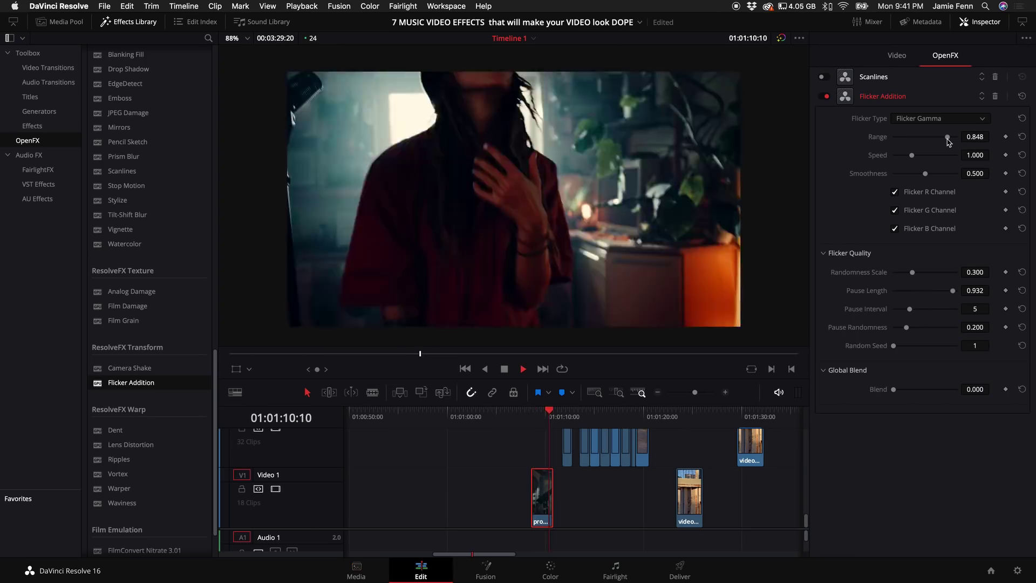
{"action": "left_click_drag", "start_coordinate": [907, 137], "coordinate": [944, 158]}
Set the Flicker Gamma speed to 2.669 and replay the clip to preview the pulsing.
{"action": "left_click", "coordinate": [532, 416]}
{"action": "key", "text": "space"}
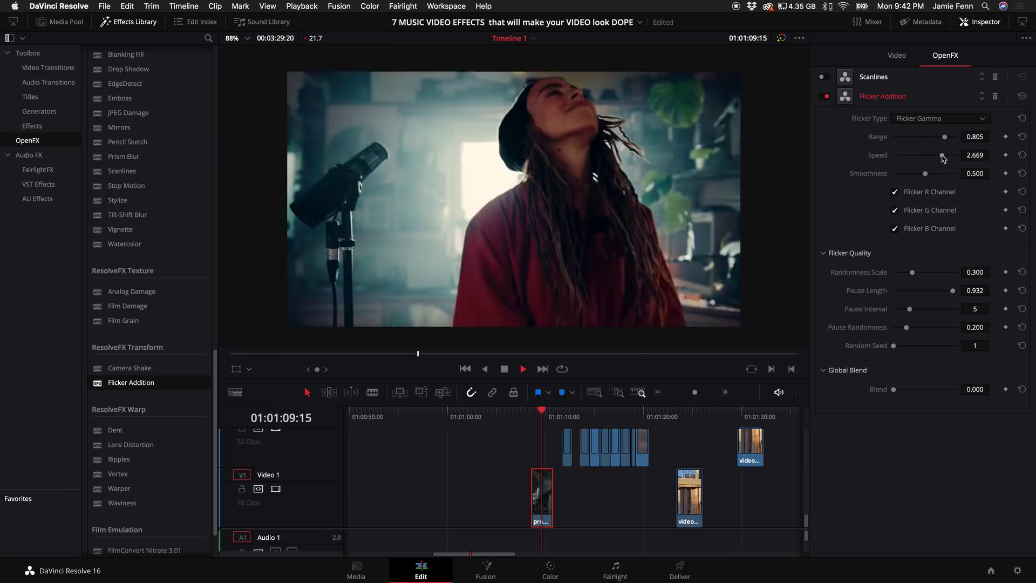
{"action": "left_click", "coordinate": [534, 412]}
{"action": "key", "text": "space"}
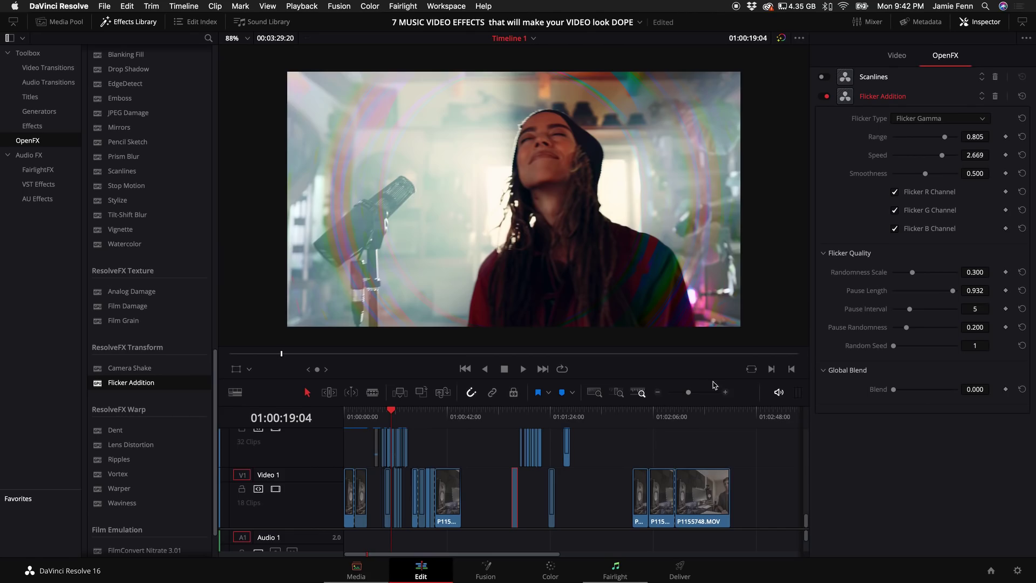
Zoom the timeline, hide the Effects Library, and enlarge the timeline to show all three video tracks.
{"action": "left_click", "coordinate": [726, 392]}
{"action": "scroll", "coordinate": [638, 476], "scroll_direction": "up", "scroll_amount": 2}
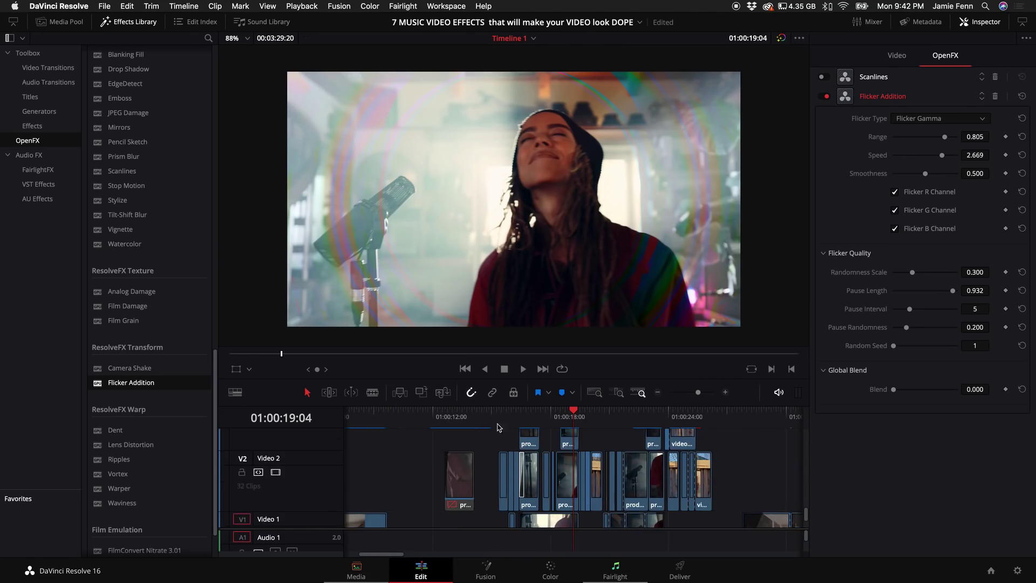
{"action": "left_click", "coordinate": [486, 416]}
{"action": "key", "text": "shift+ctrl+e"}
{"action": "left_click_drag", "start_coordinate": [387, 405], "coordinate": [378, 289]}
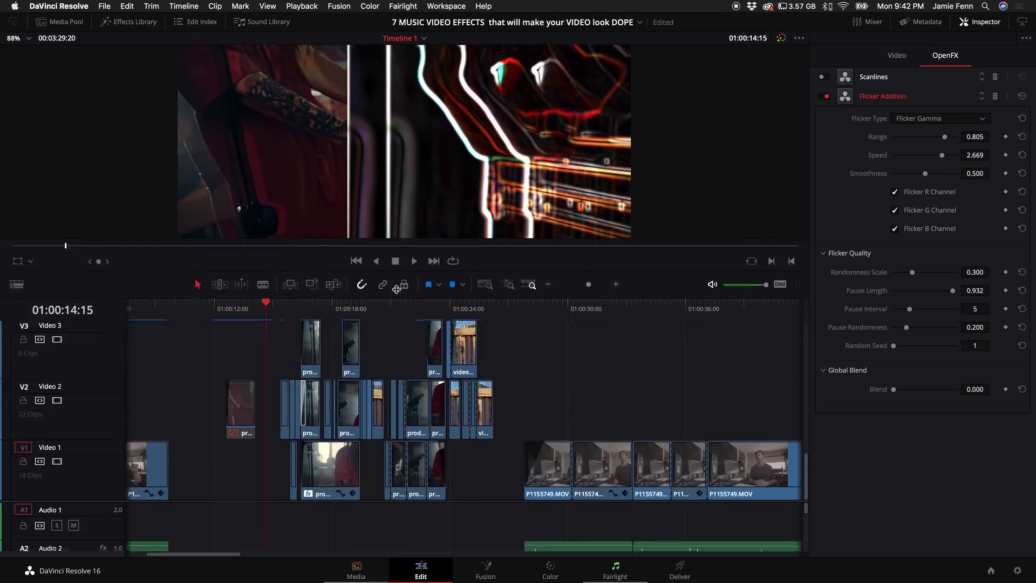
Play through the effects section of the multi-track edit, zooming in further along the way.
{"action": "left_click", "coordinate": [291, 295]}
{"action": "key", "text": "space"}
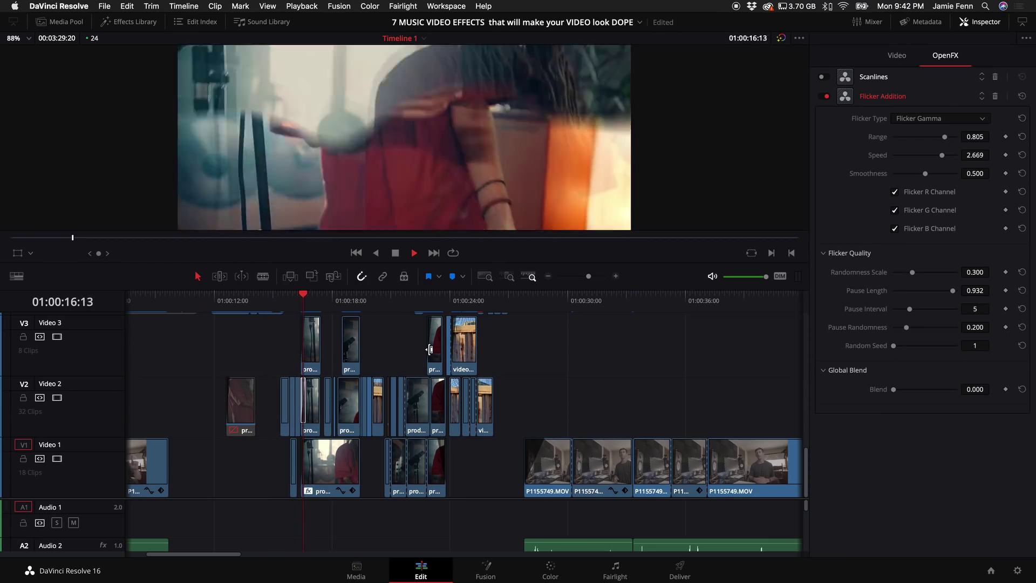
{"action": "left_click", "coordinate": [616, 276]}
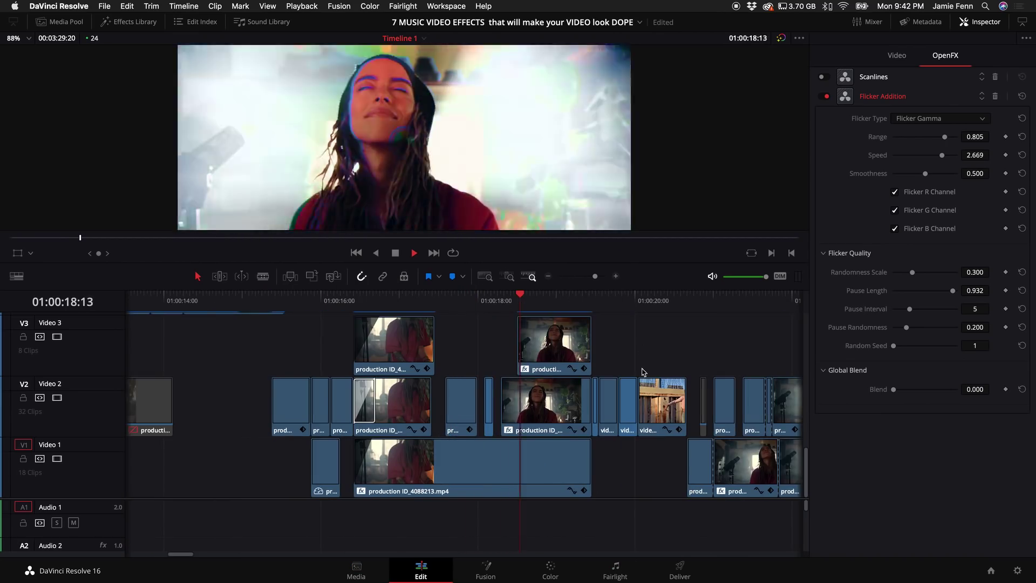
{"action": "scroll", "coordinate": [646, 395], "scroll_direction": "right", "scroll_amount": 10}
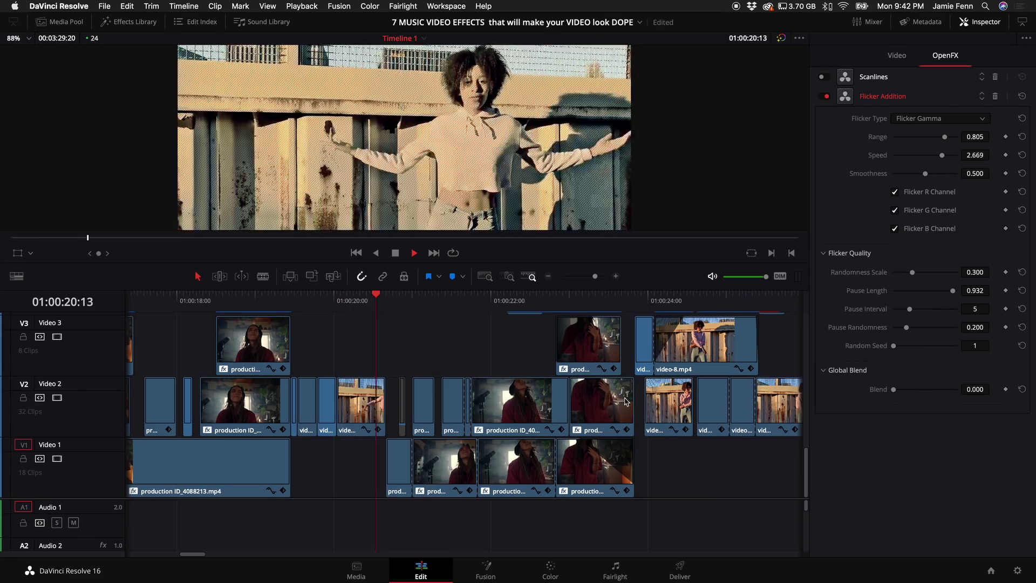
{"action": "key", "text": "space"}
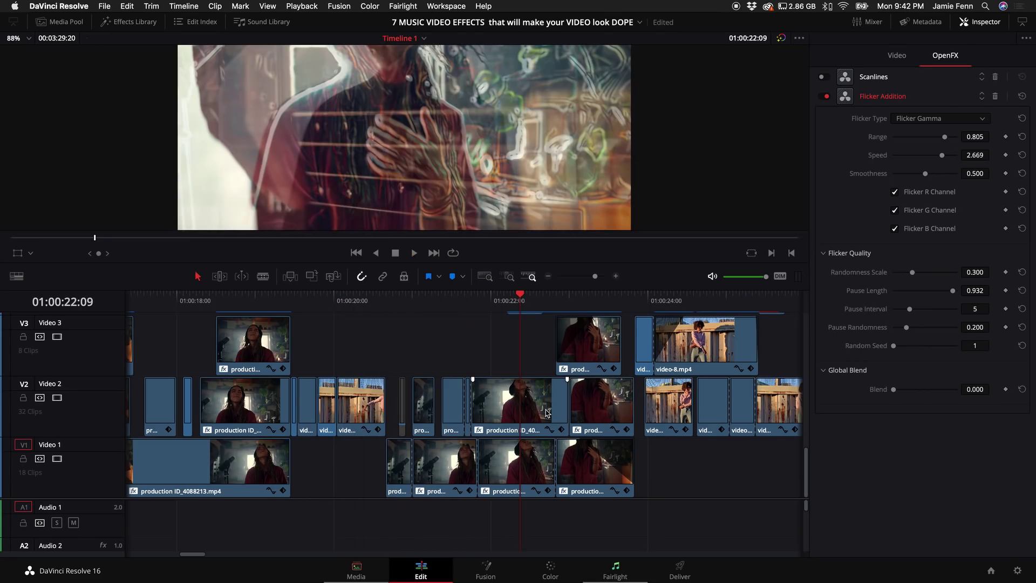